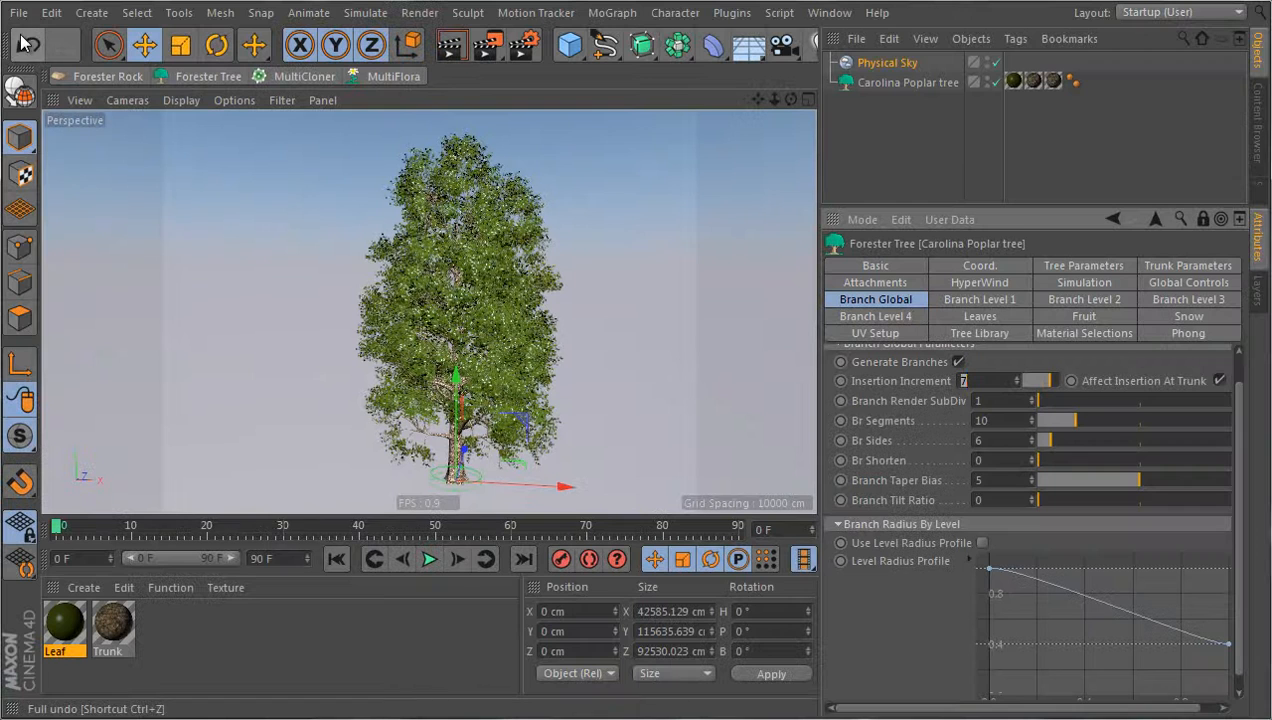
Step: Create a new project and add a Forester Tree object to the scene
click(18, 12)
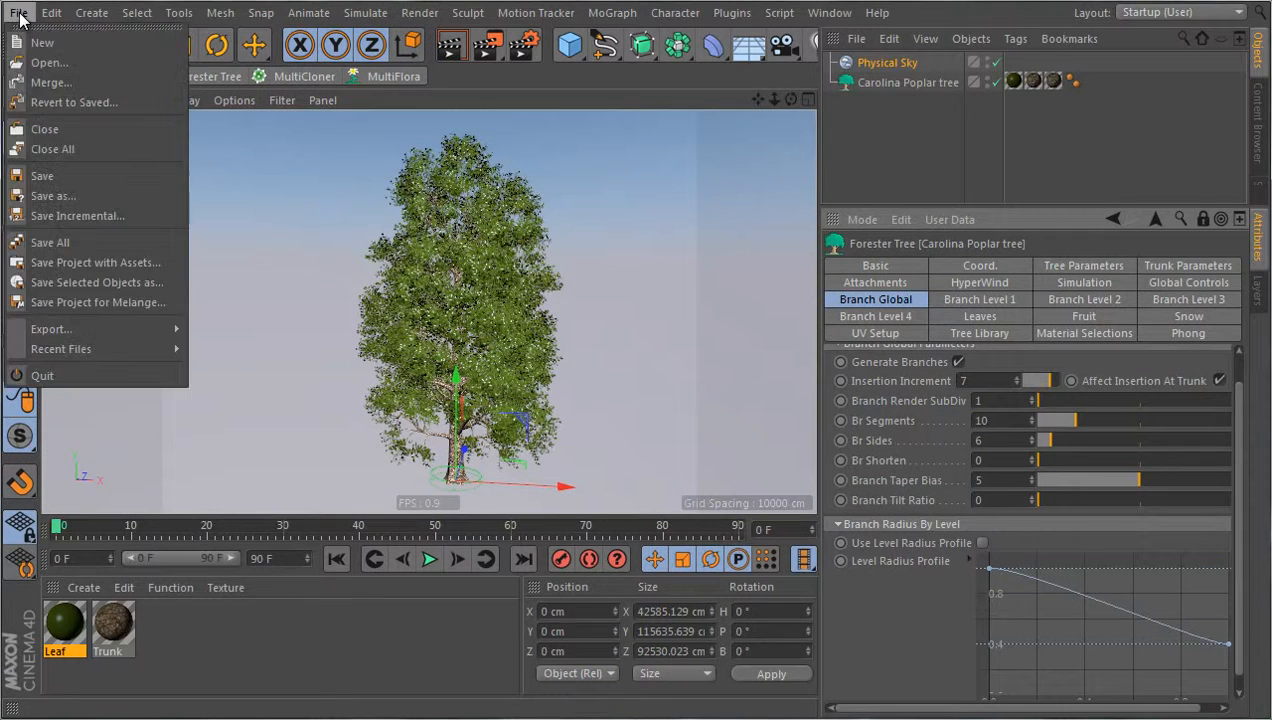
click(36, 43)
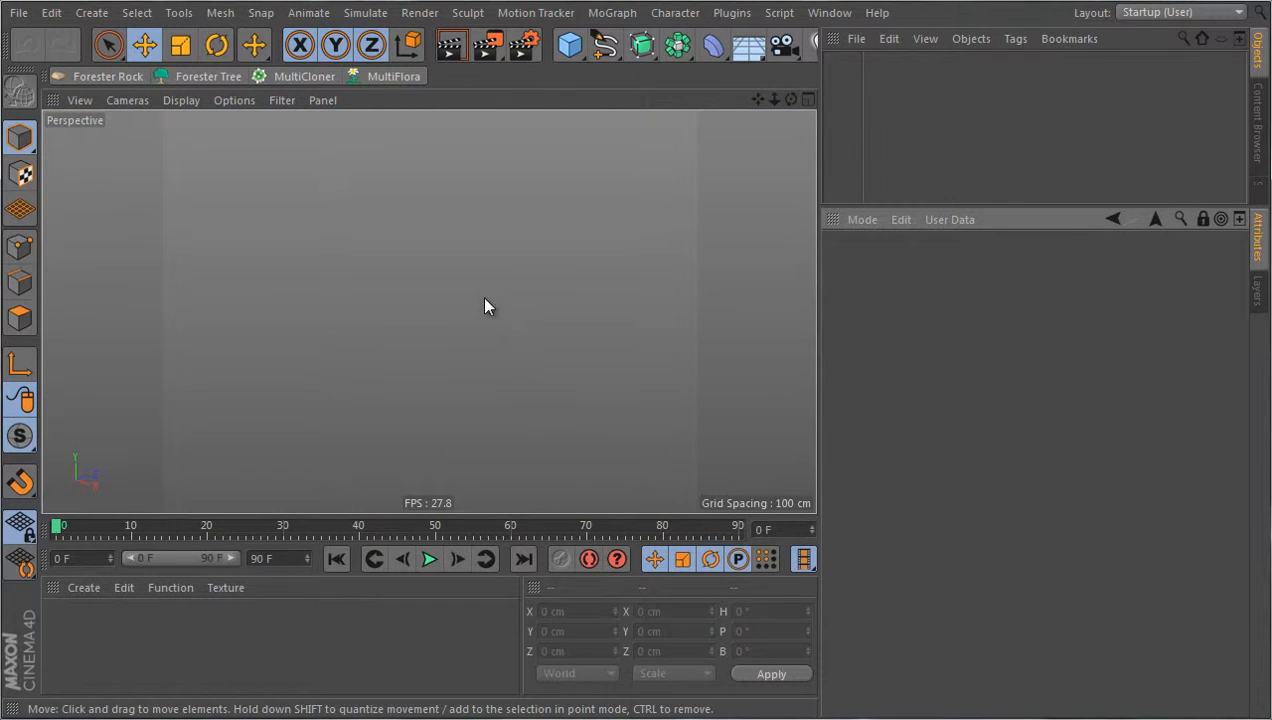
click(205, 75)
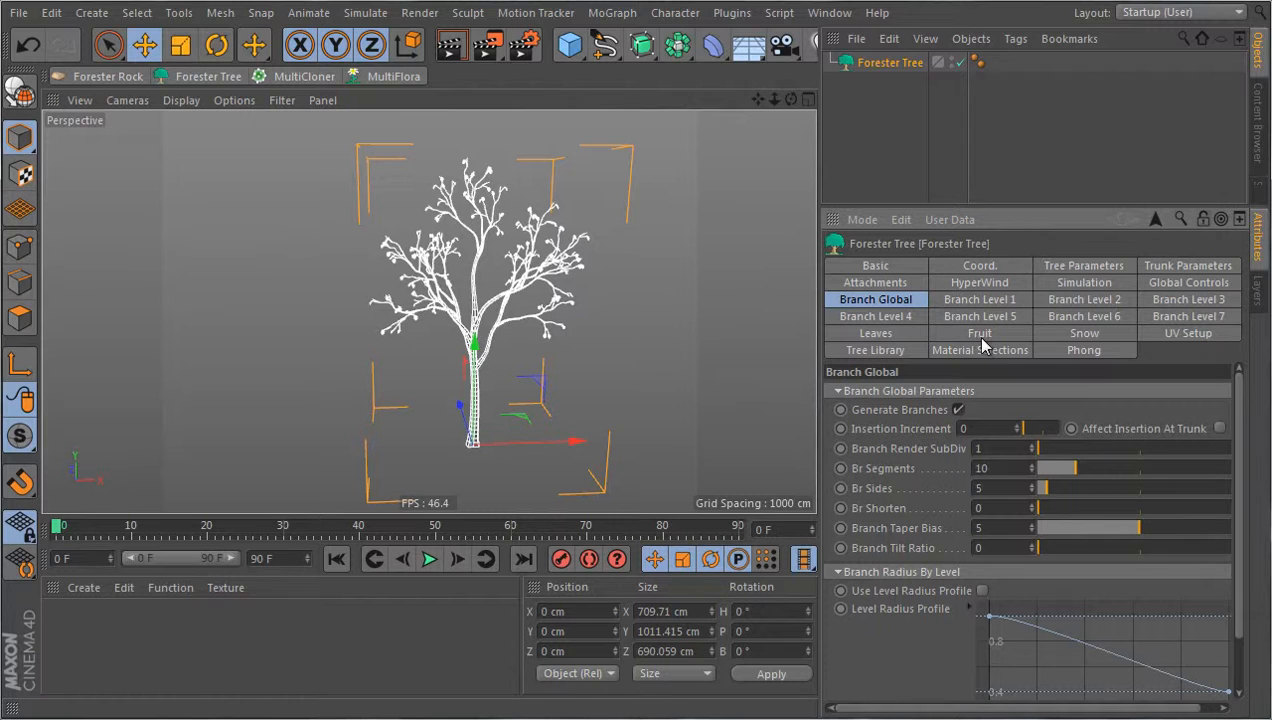
Step: Load the Carolina Poplar preset from the tree library onto the Forester Tree
click(916, 352)
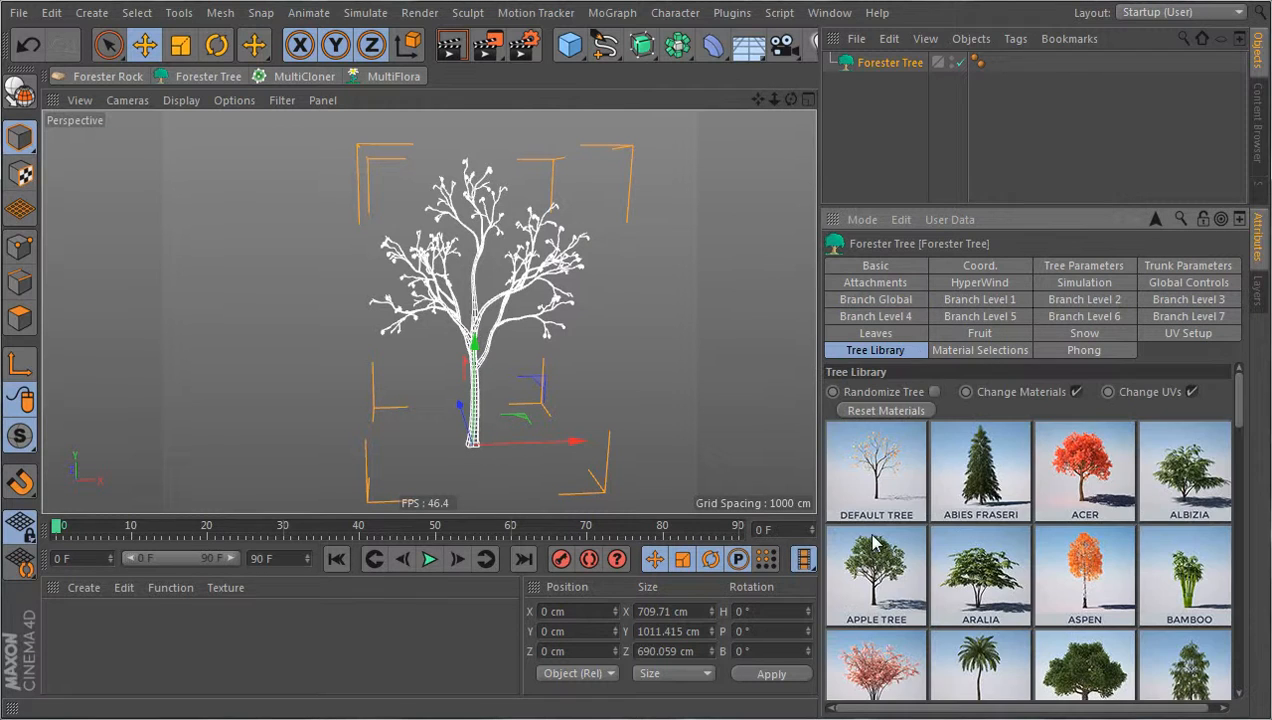
scroll(873, 540, down, 5)
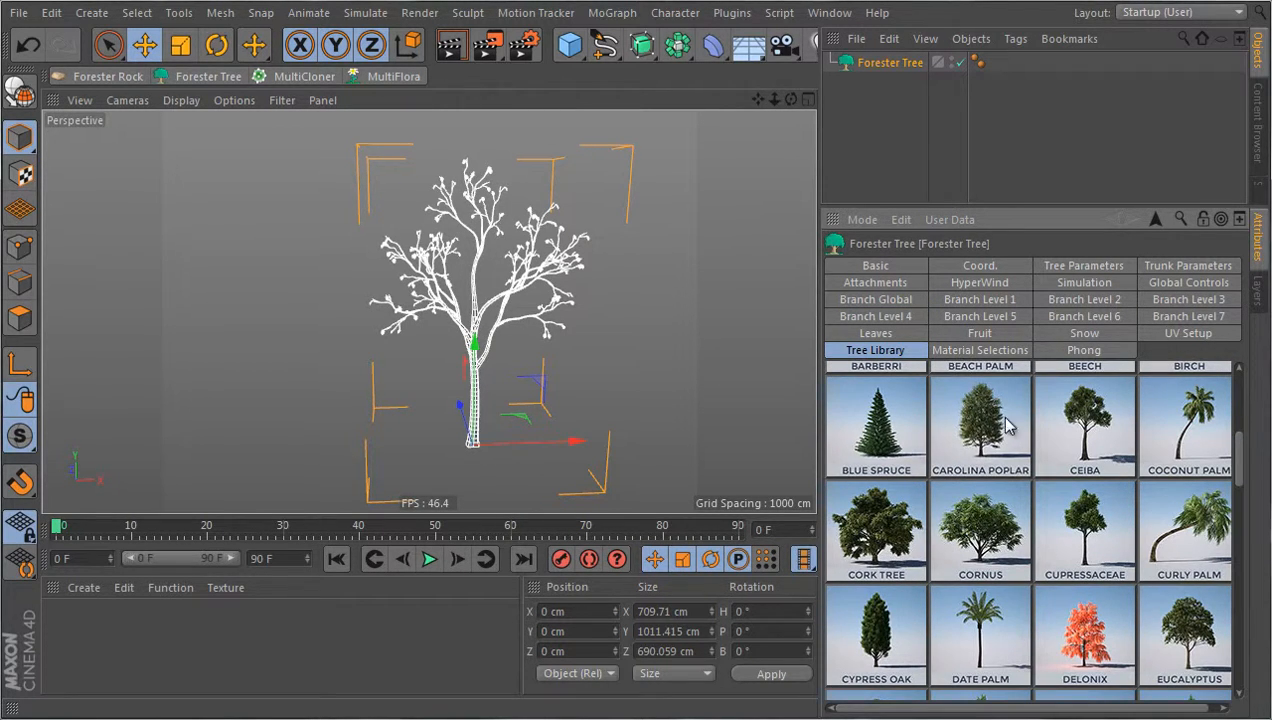
click(1000, 415)
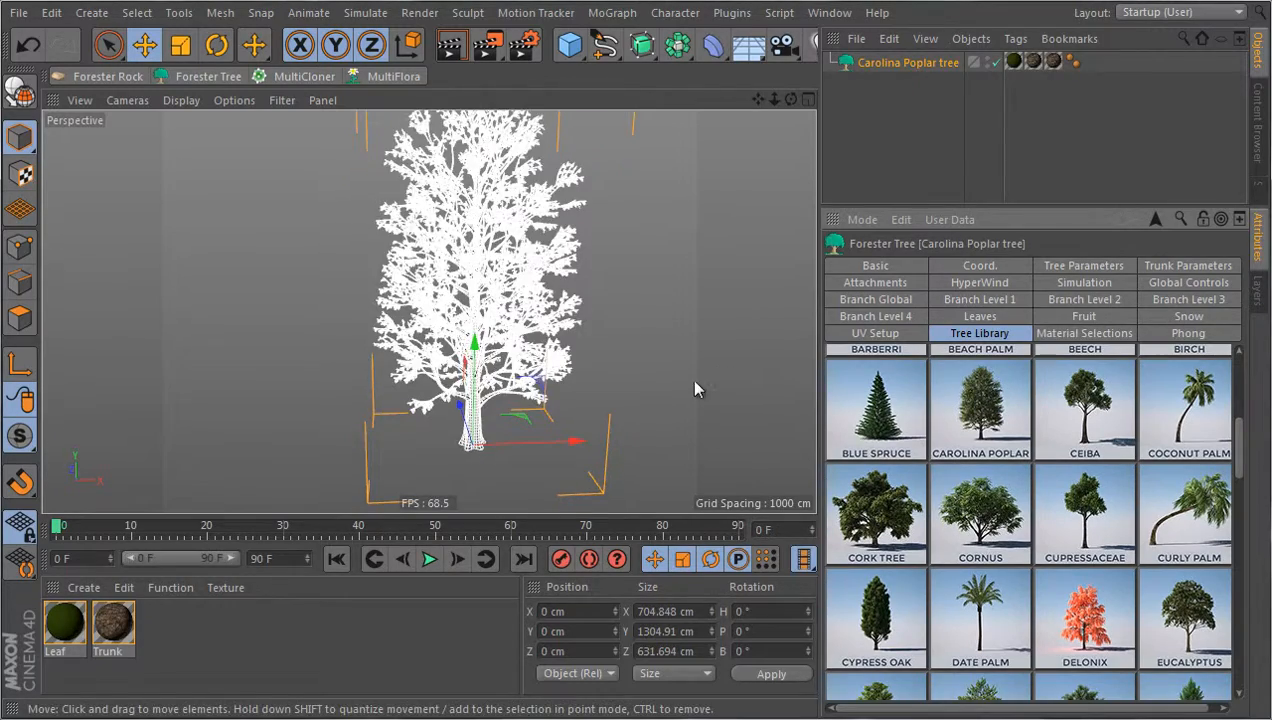
click(585, 334)
scroll(529, 268, up, 3)
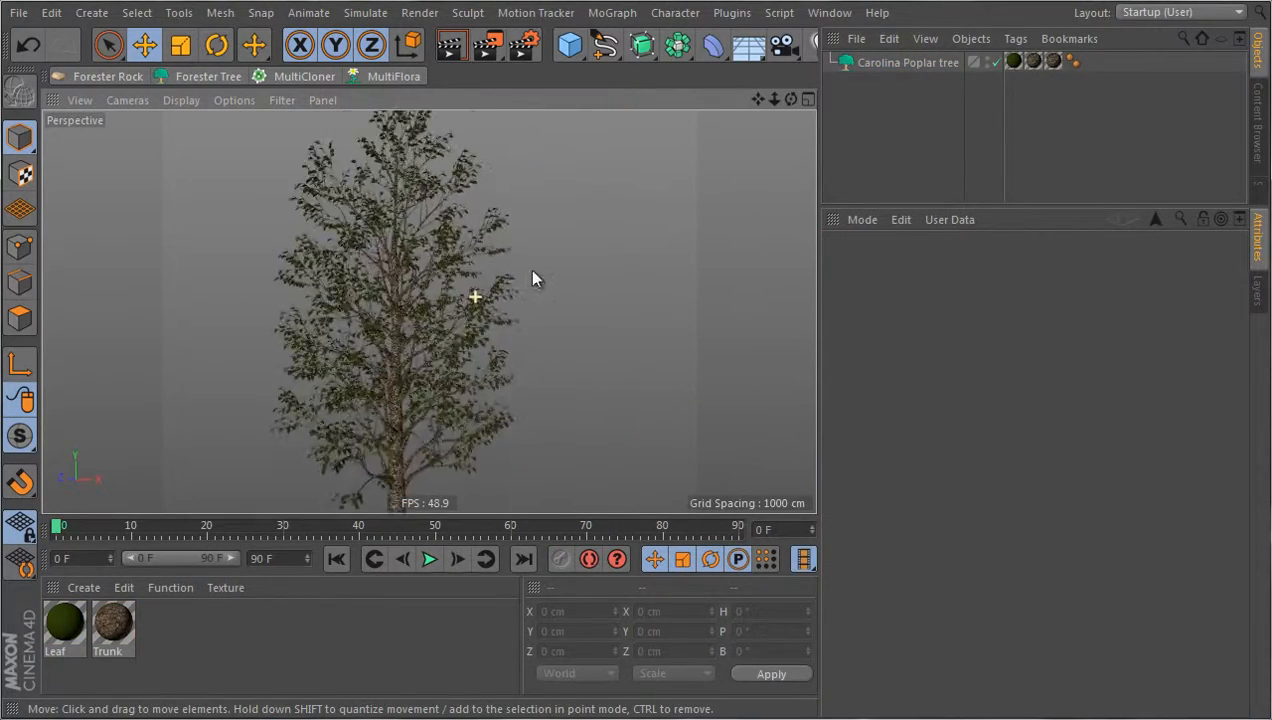
alt+drag(509, 297, 517, 323)
scroll(517, 323, down, 2)
Step: Display the Carolina Poplar's tree parameters and examine its branches and foliage from near and far
click(905, 62)
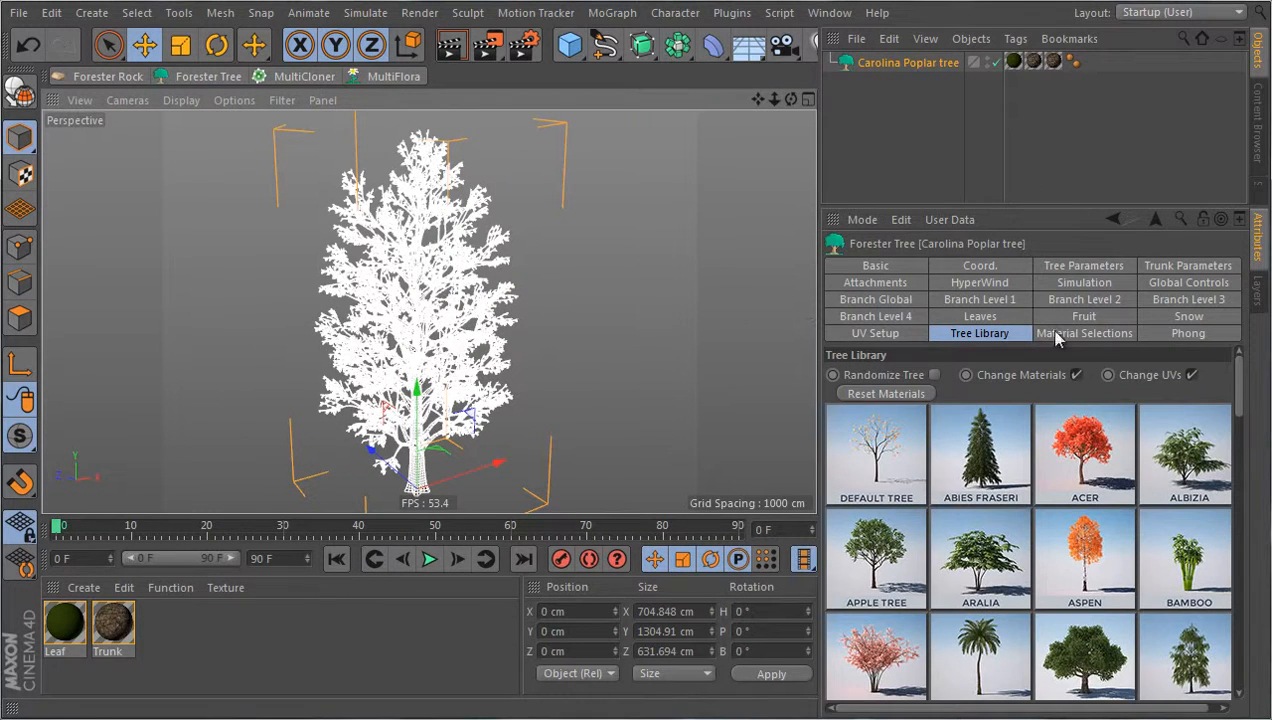
click(1084, 266)
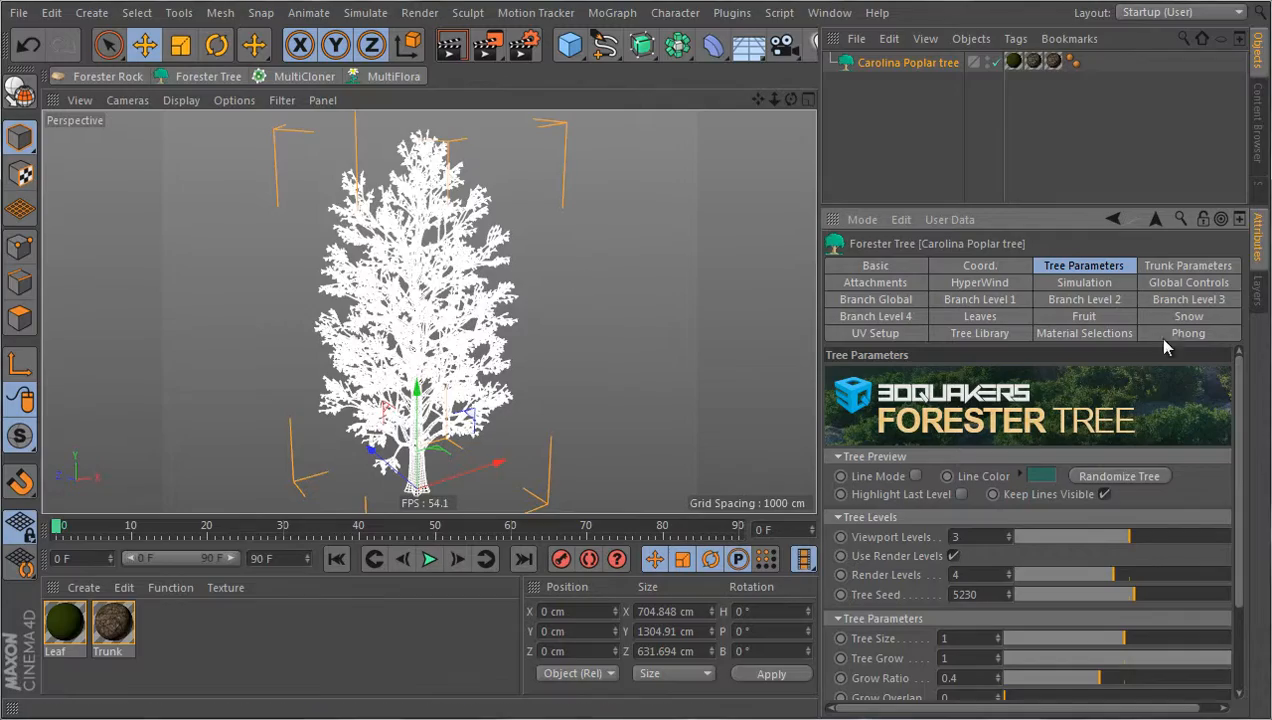
click(478, 300)
scroll(478, 300, up, 8)
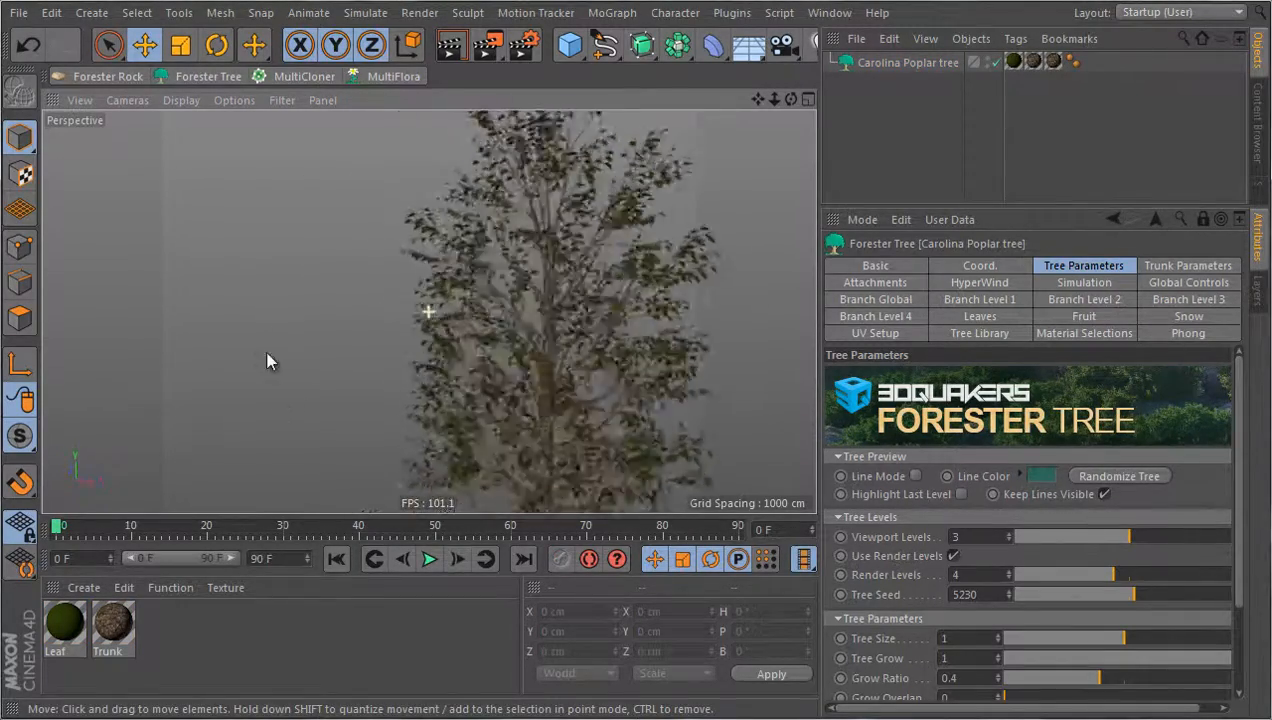
scroll(437, 395, down, 8)
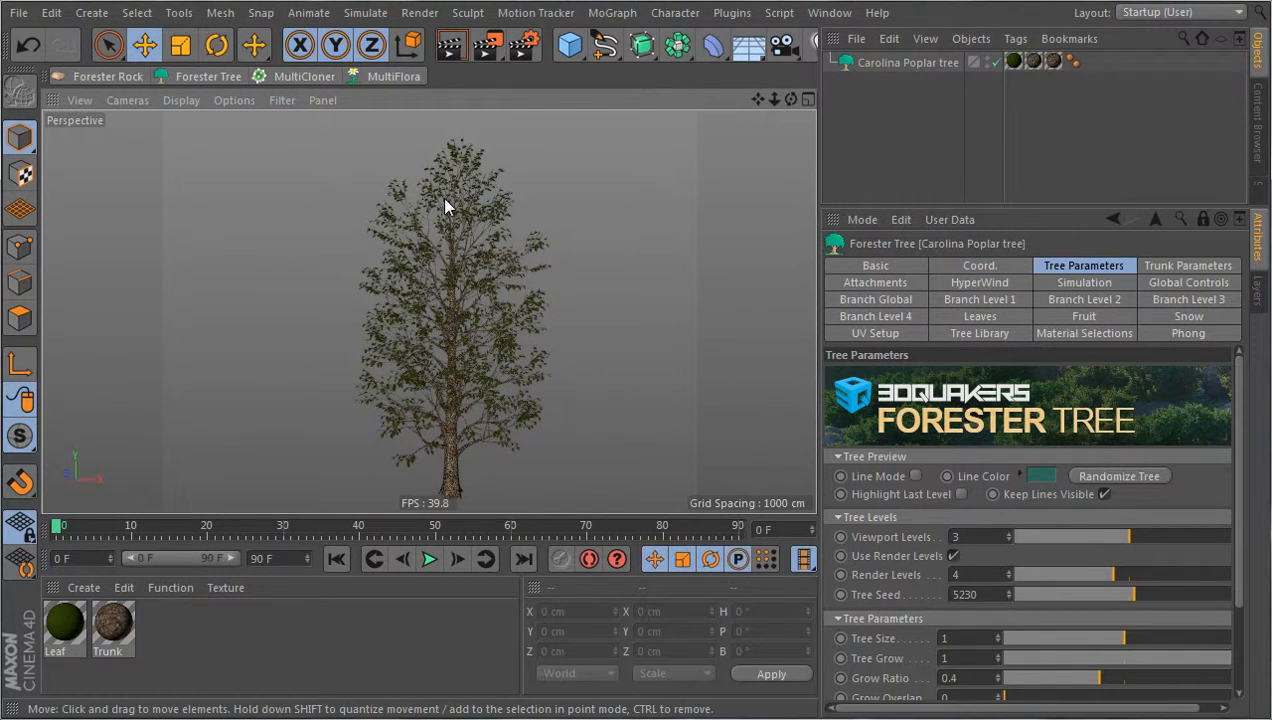
click(487, 45)
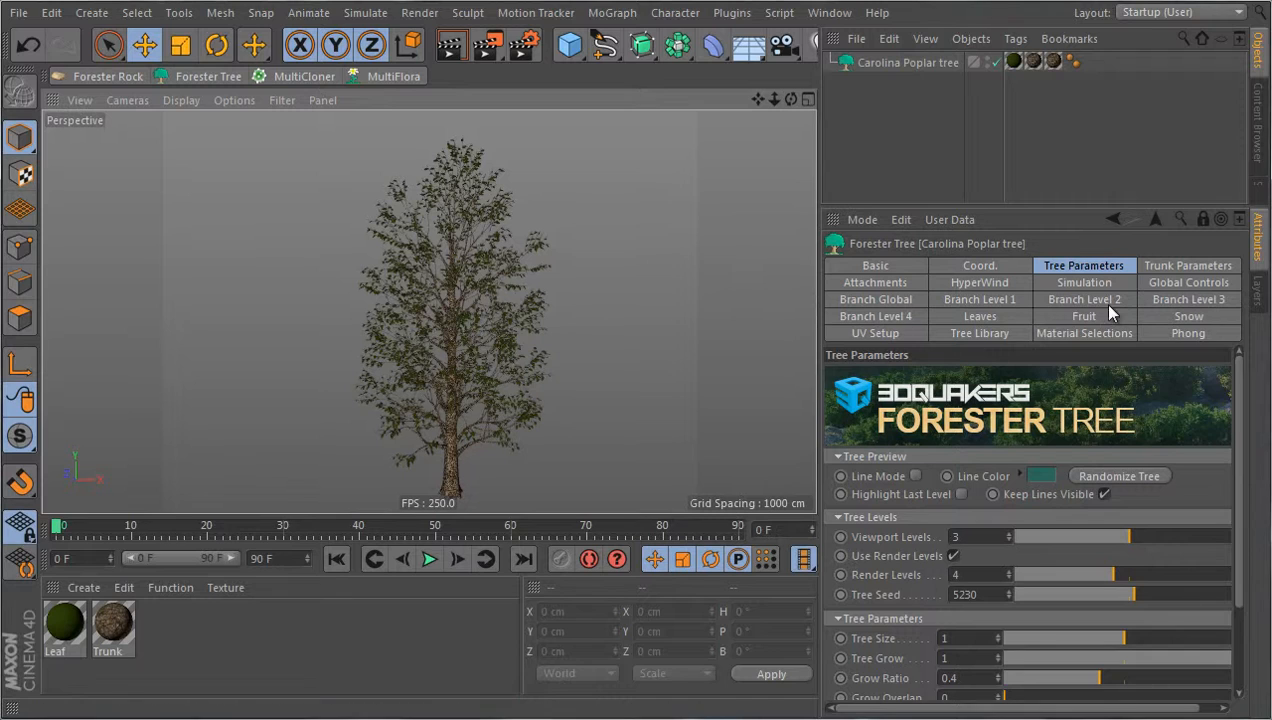
Step: Try increasing the tree's Global Radius in the global controls, and undo the change
click(1164, 284)
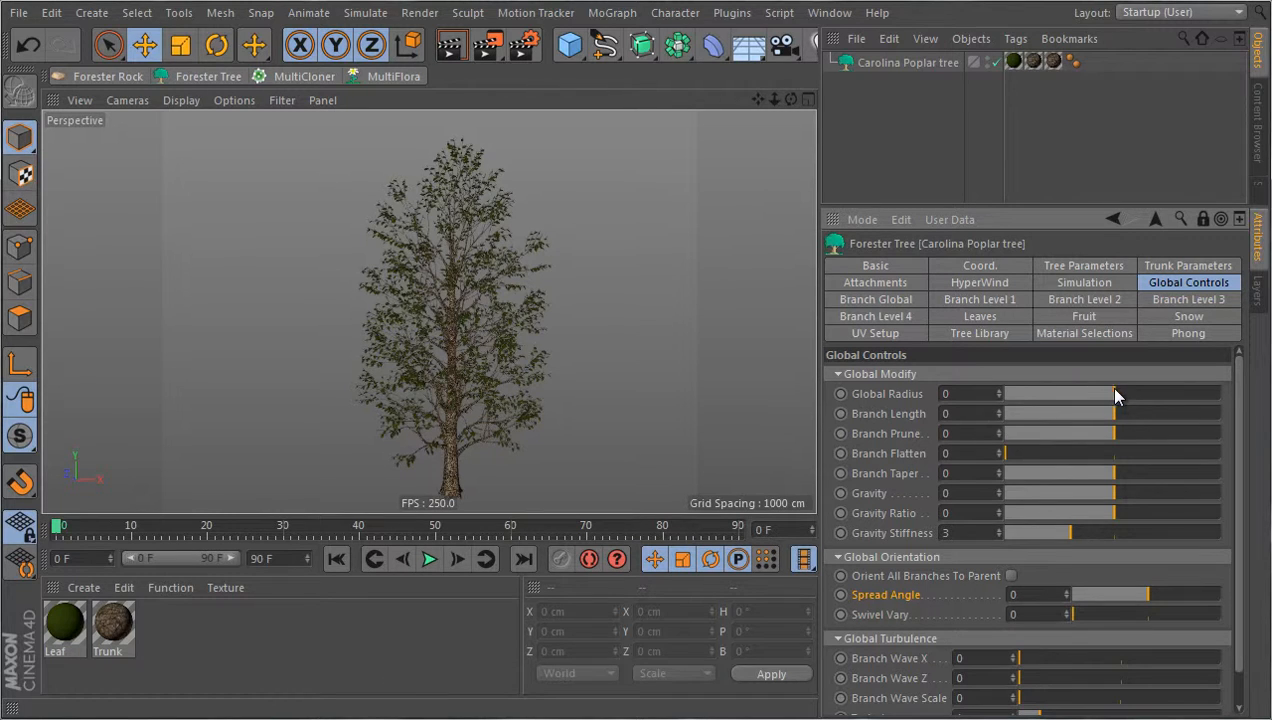
key(ctrl+z)
drag(1112, 398, 1144, 399)
key(ctrl+z)
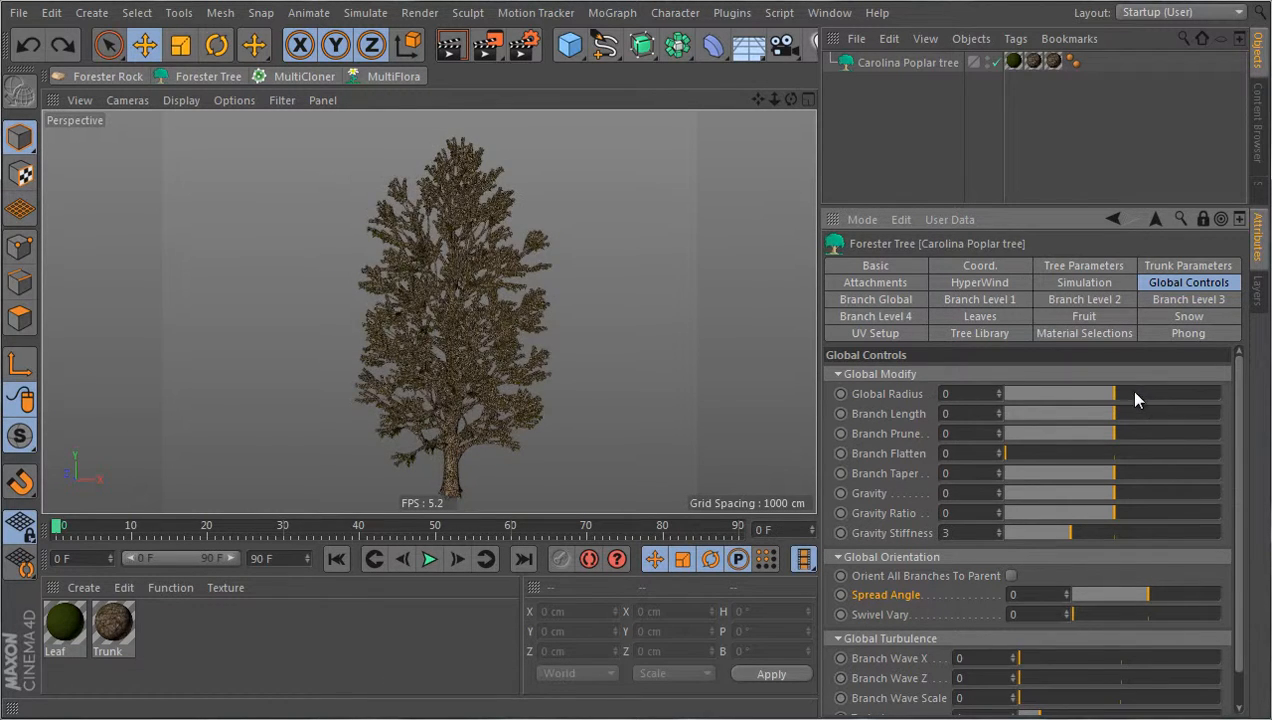
Step: Try thickening only the Branch Level 1 branches with a Br Radius of about 30.9 cm, and undo the change
click(1012, 306)
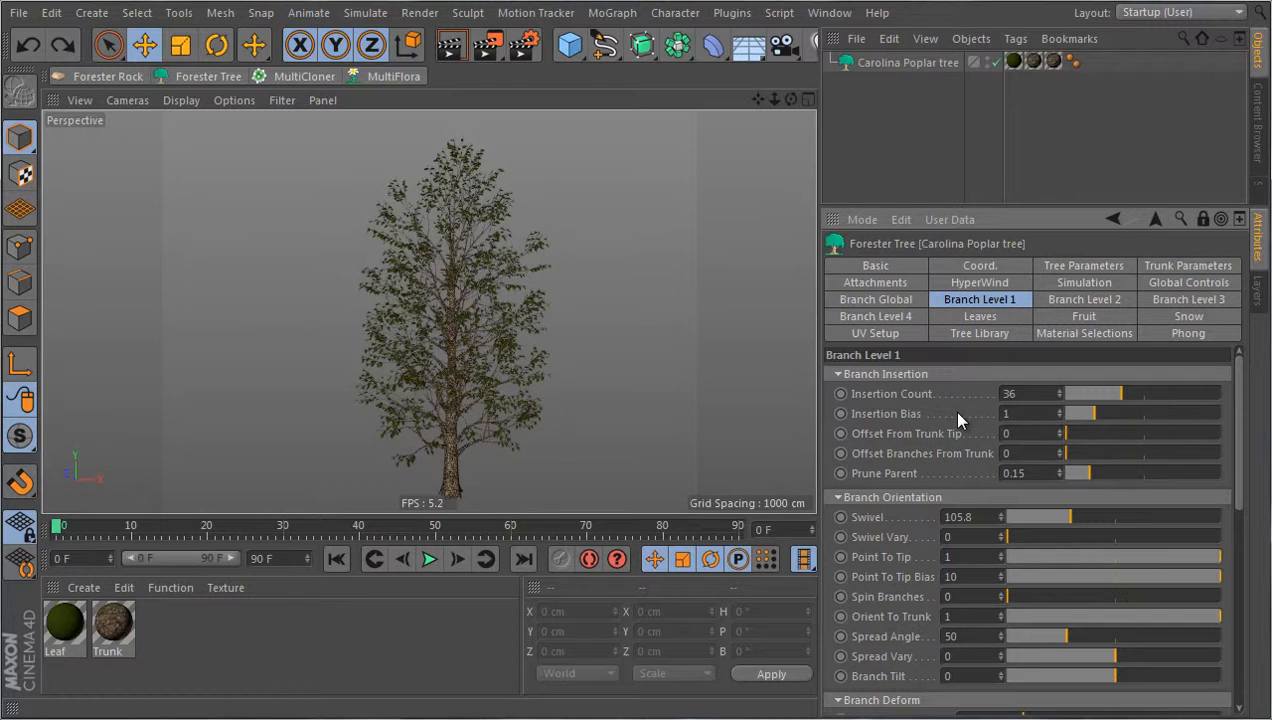
scroll(958, 418, down, 5)
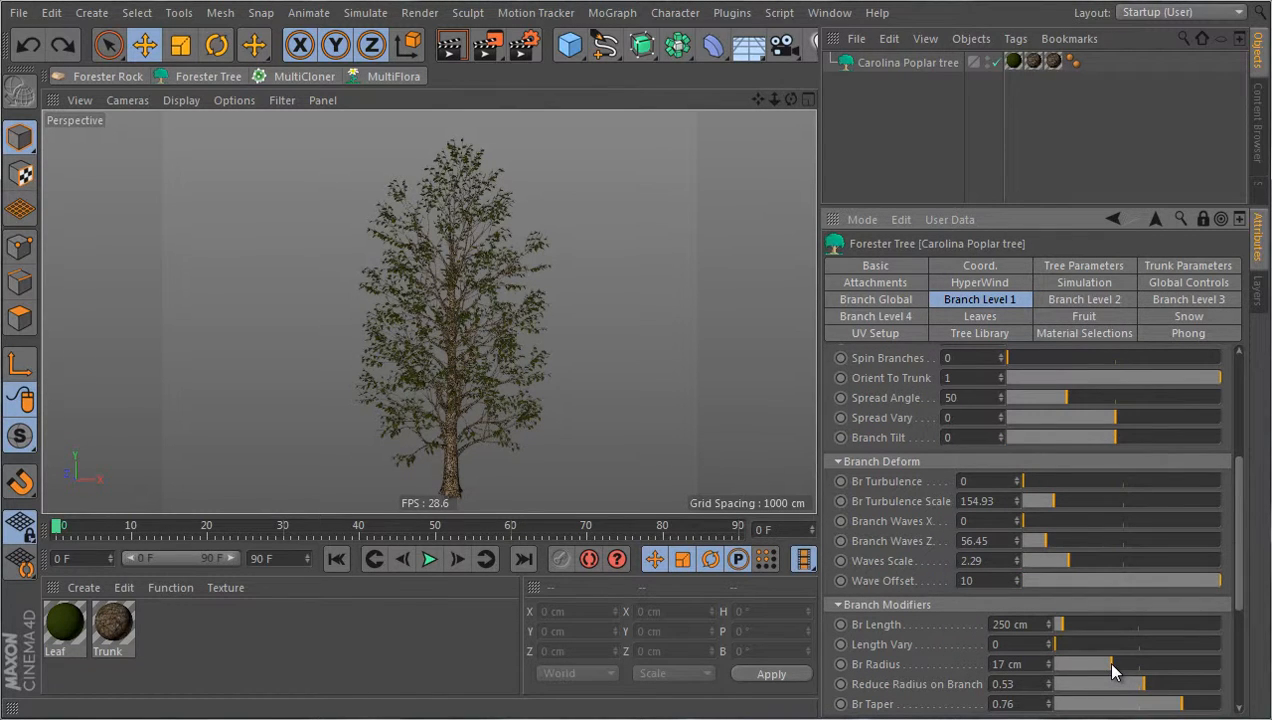
drag(1113, 672, 1153, 656)
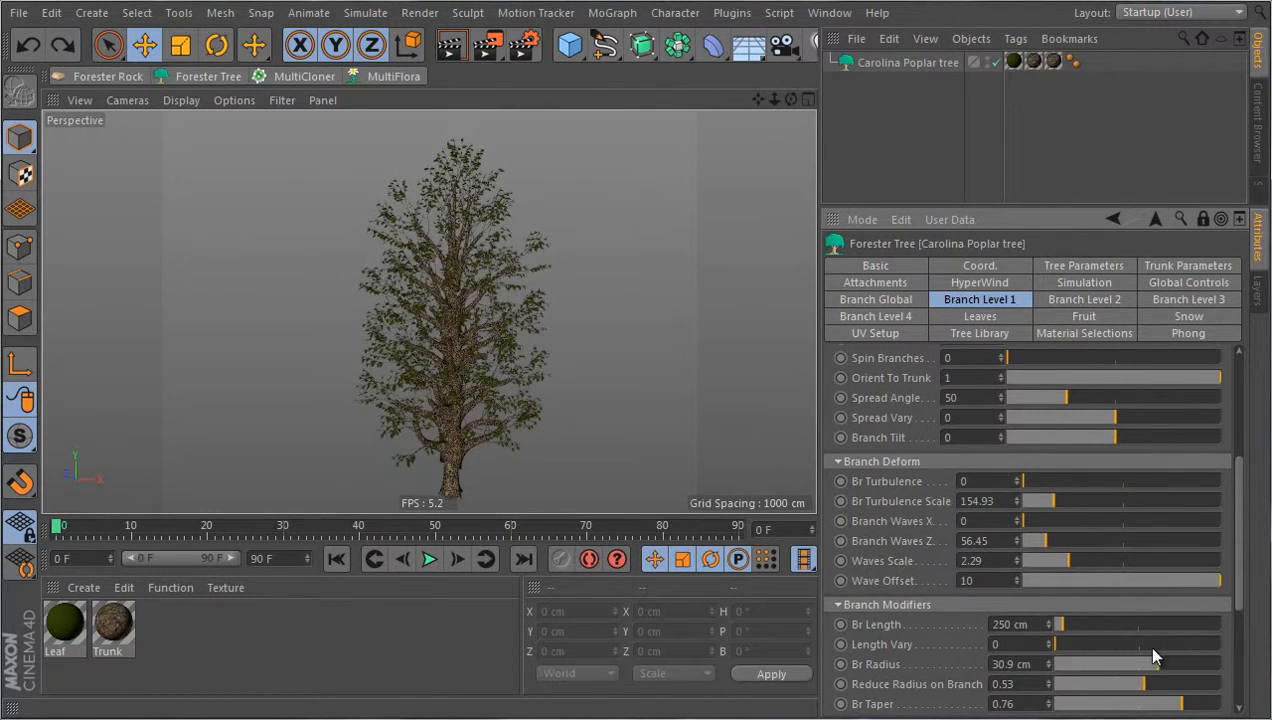
key(ctrl+z)
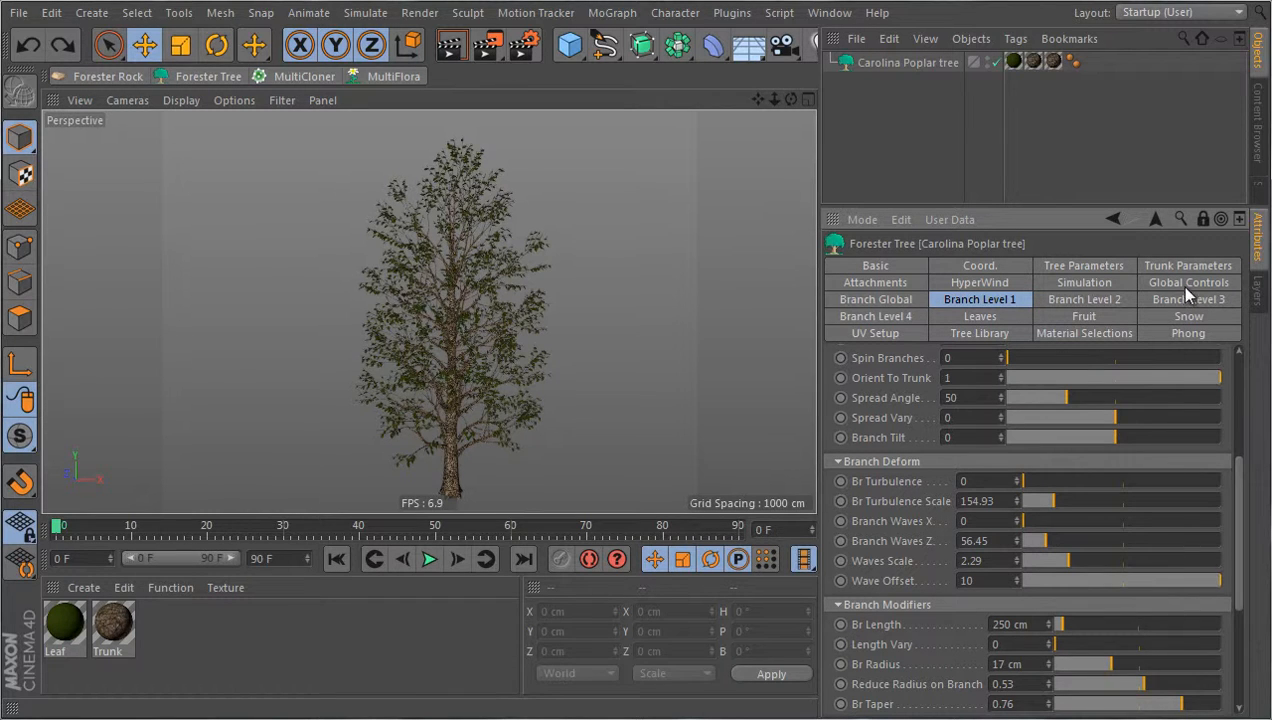
Step: Try shortening all branches with a global Branch Length of about -41.1, and undo the change
click(1187, 284)
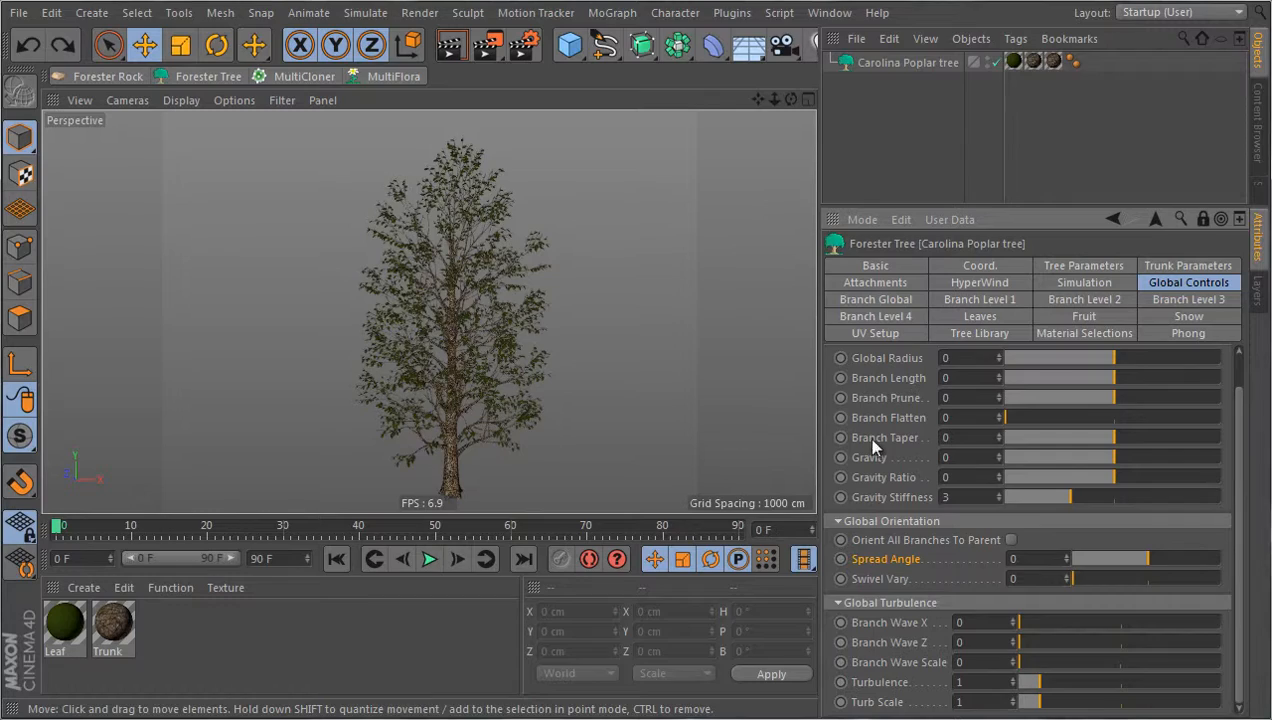
scroll(474, 281, up, 2)
scroll(471, 280, up, 3)
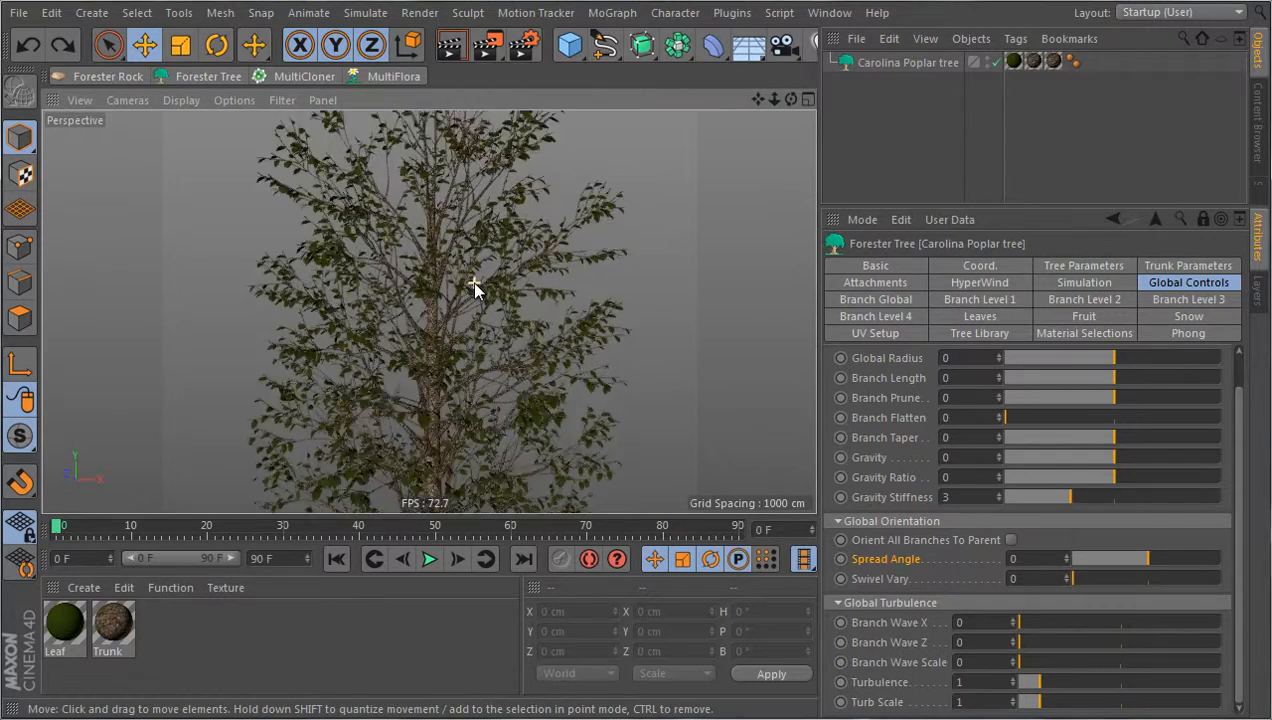
mouse_move(1117, 366)
mouse_down()
mouse_move(1155, 362)
mouse_move(1122, 364)
mouse_move(1148, 384)
mouse_move(1108, 379)
mouse_up()
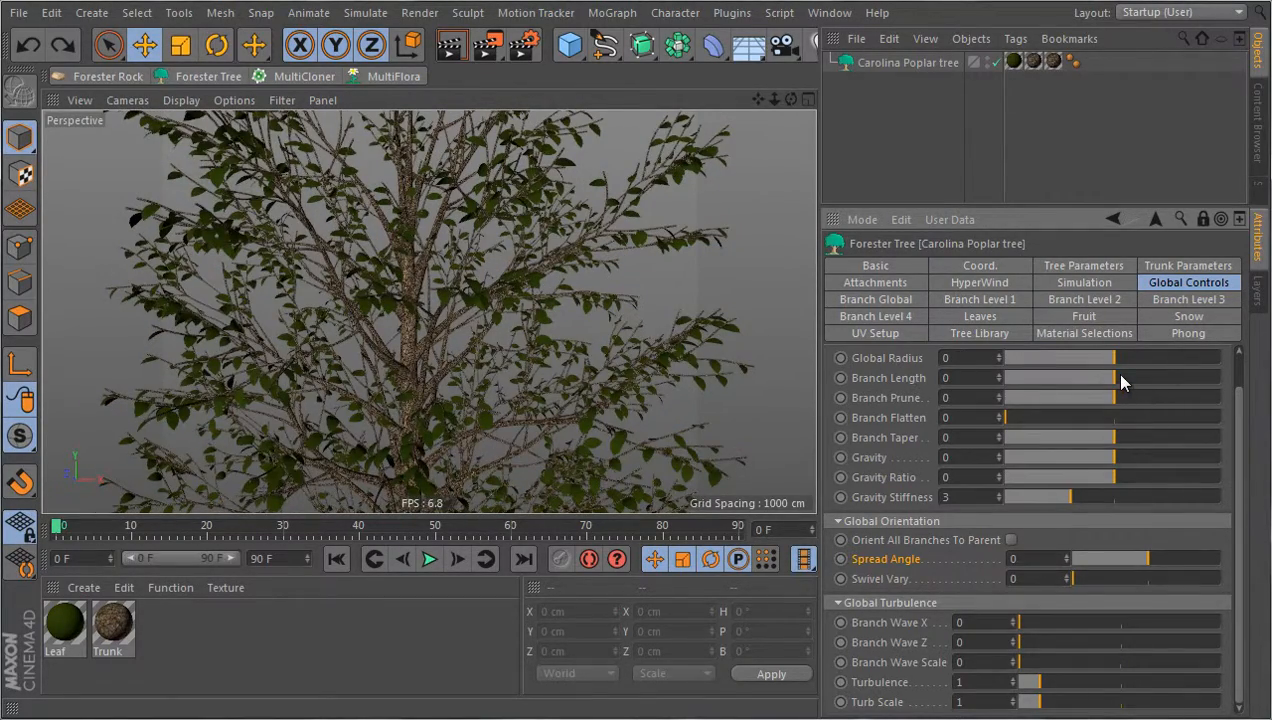
scroll(447, 256, down, 6)
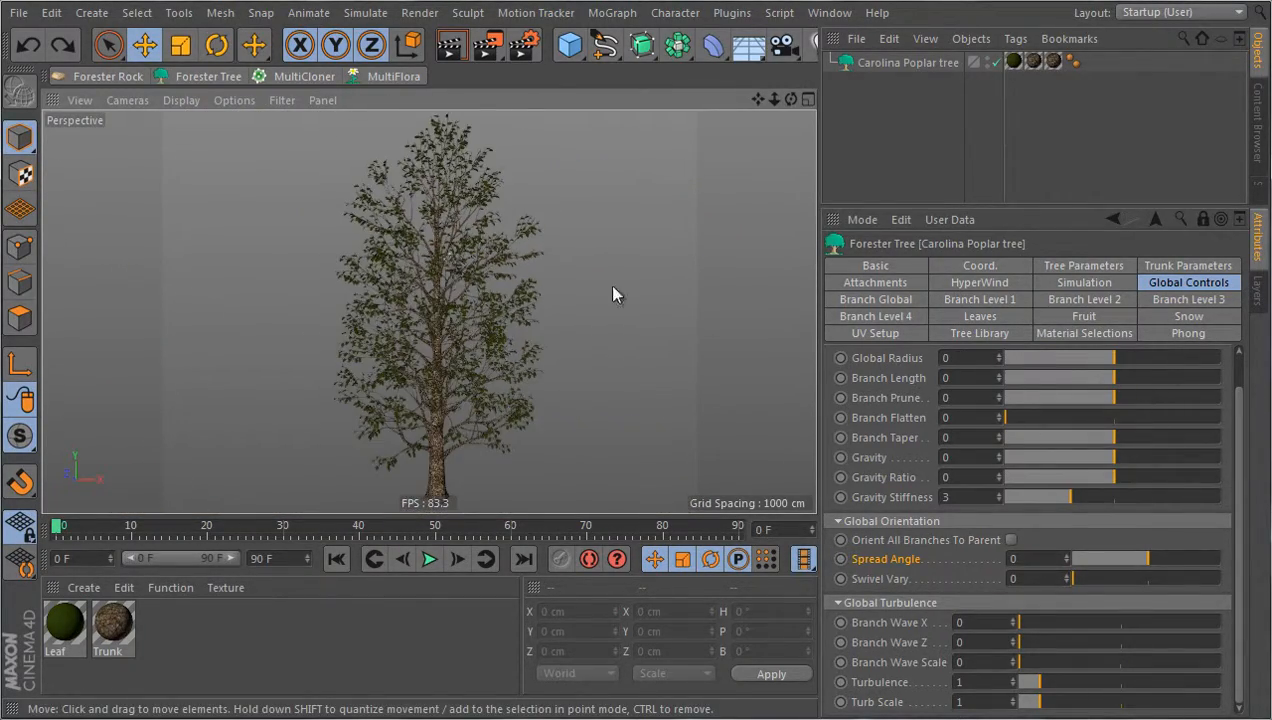
mouse_move(1119, 373)
mouse_down()
mouse_move(1138, 373)
mouse_move(1095, 370)
mouse_move(1132, 372)
mouse_move(1106, 369)
mouse_up()
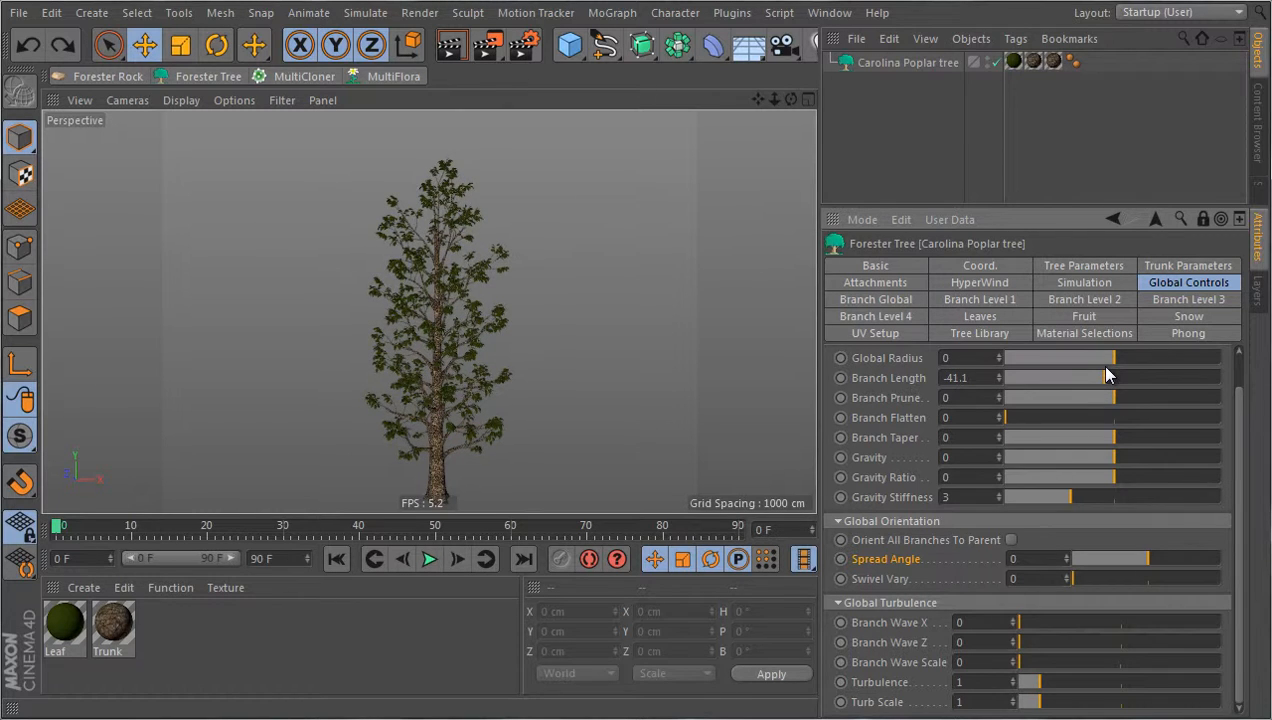
alt+drag(707, 345, 566, 335)
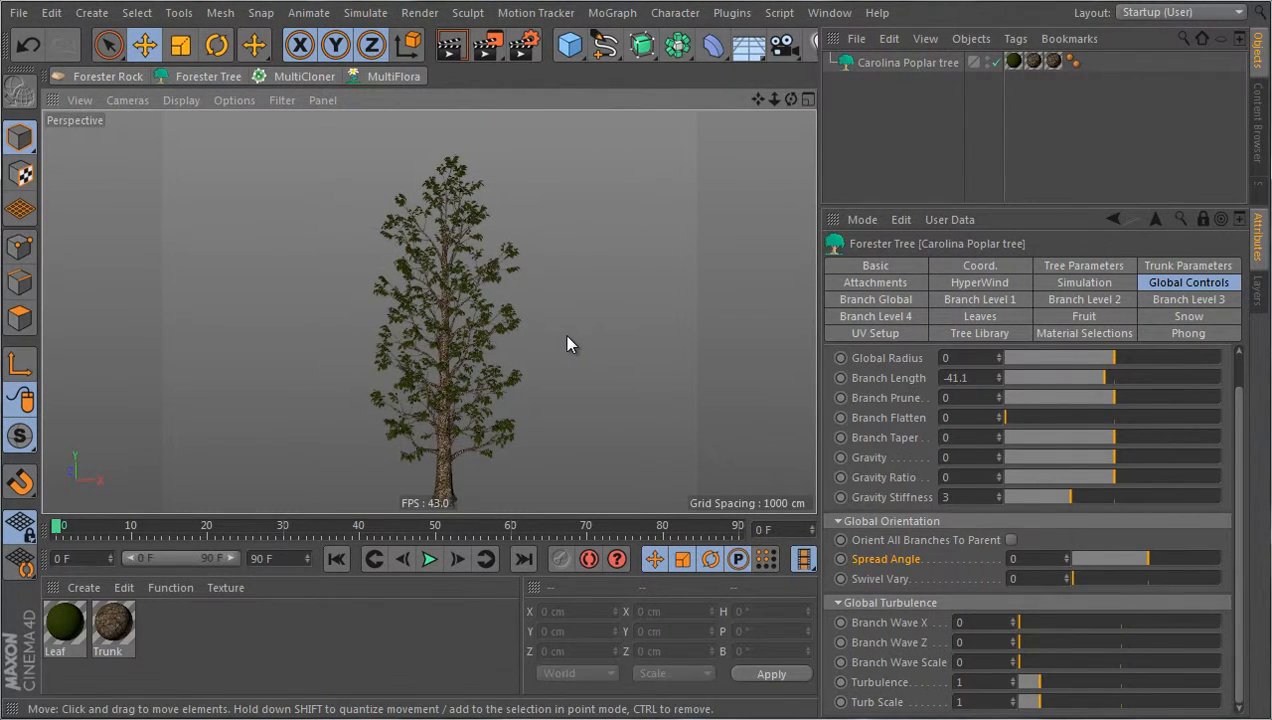
key(ctrl+z)
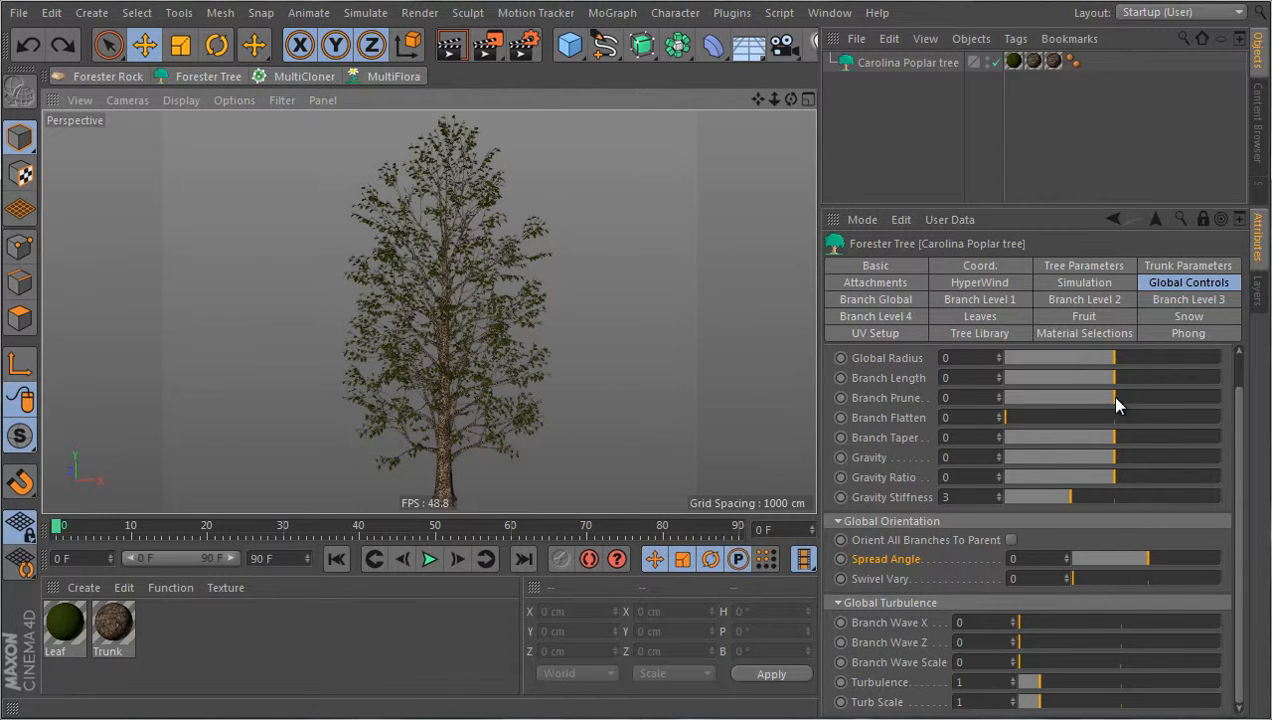
Step: Set the global Branch Prune to -1 and examine how the lower branches sit along the trunk
drag(1116, 398, 999, 400)
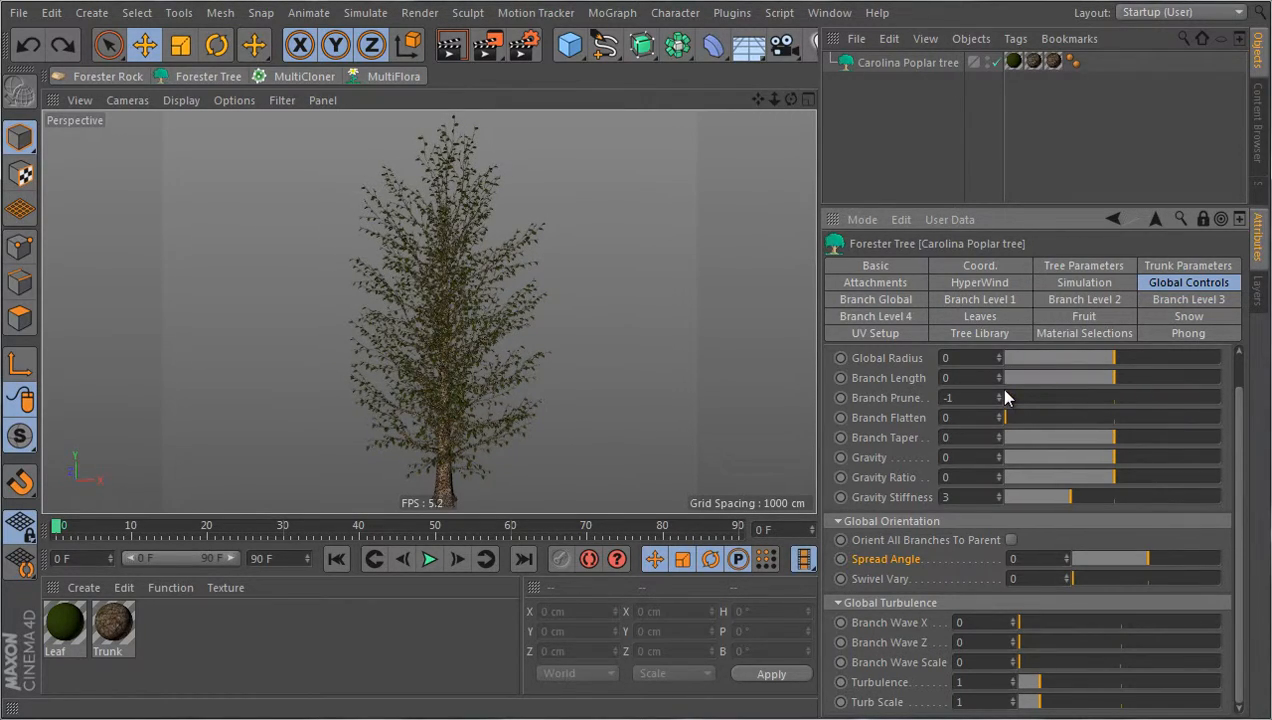
scroll(490, 452, up, 5)
scroll(431, 464, up, 4)
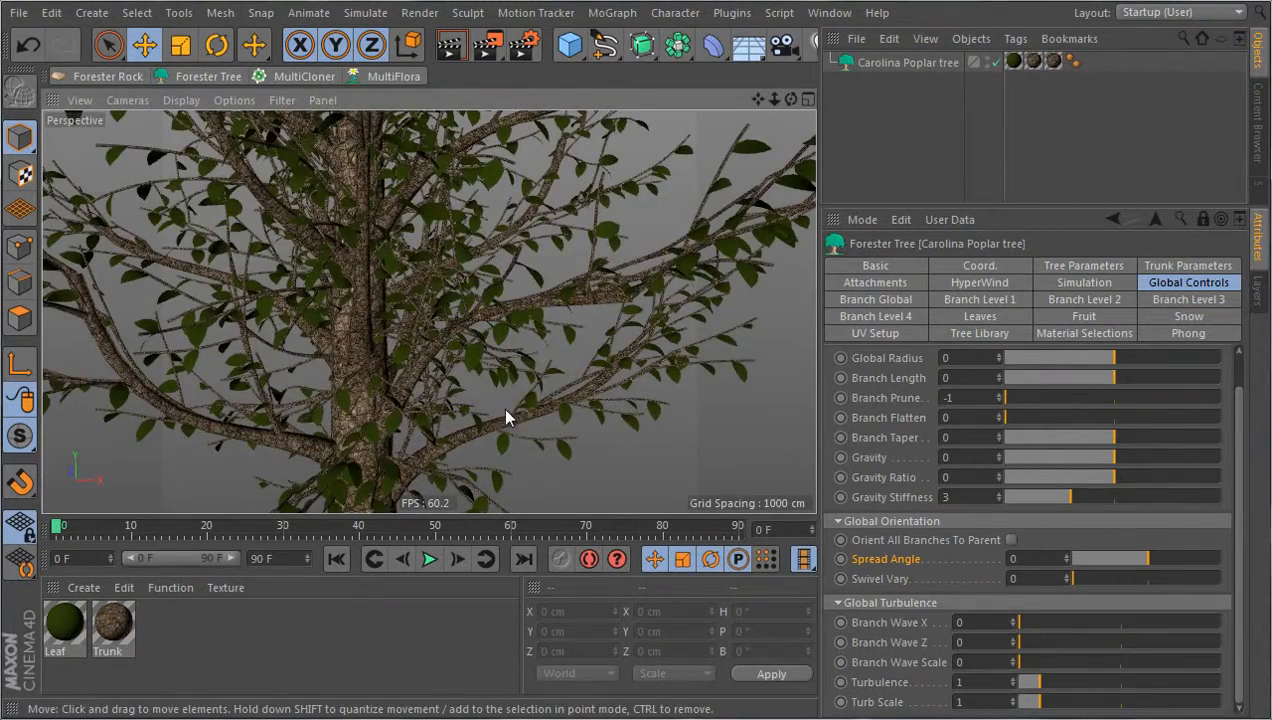
alt+drag(505, 411, 472, 350)
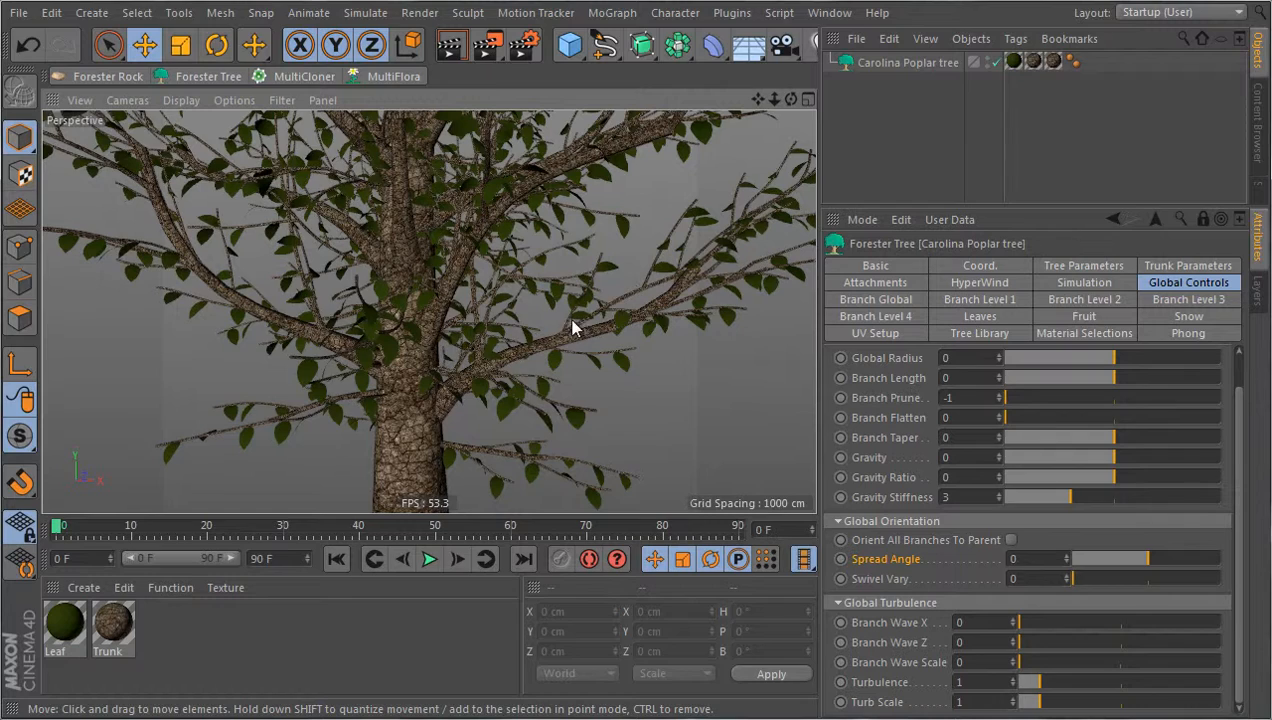
scroll(452, 388, down, 4)
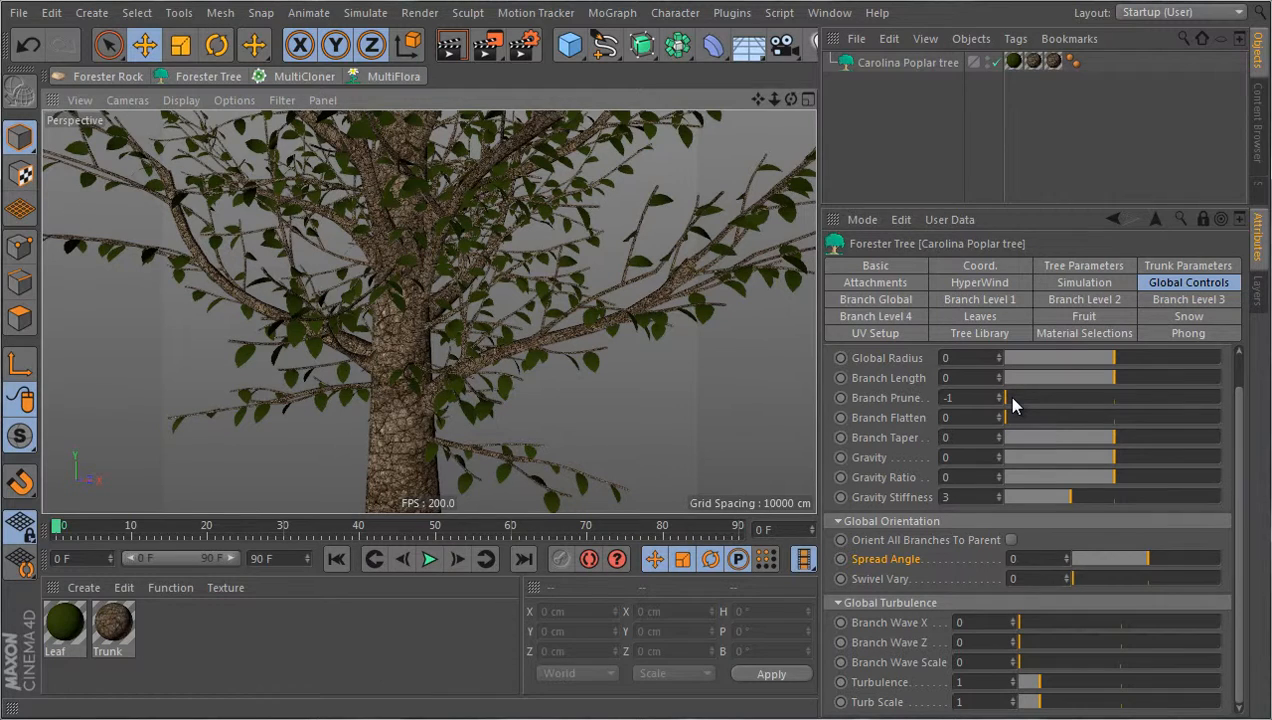
Step: Try raising the global Branch Prune to 1, and undo the pruning change
drag(1006, 395, 1124, 373)
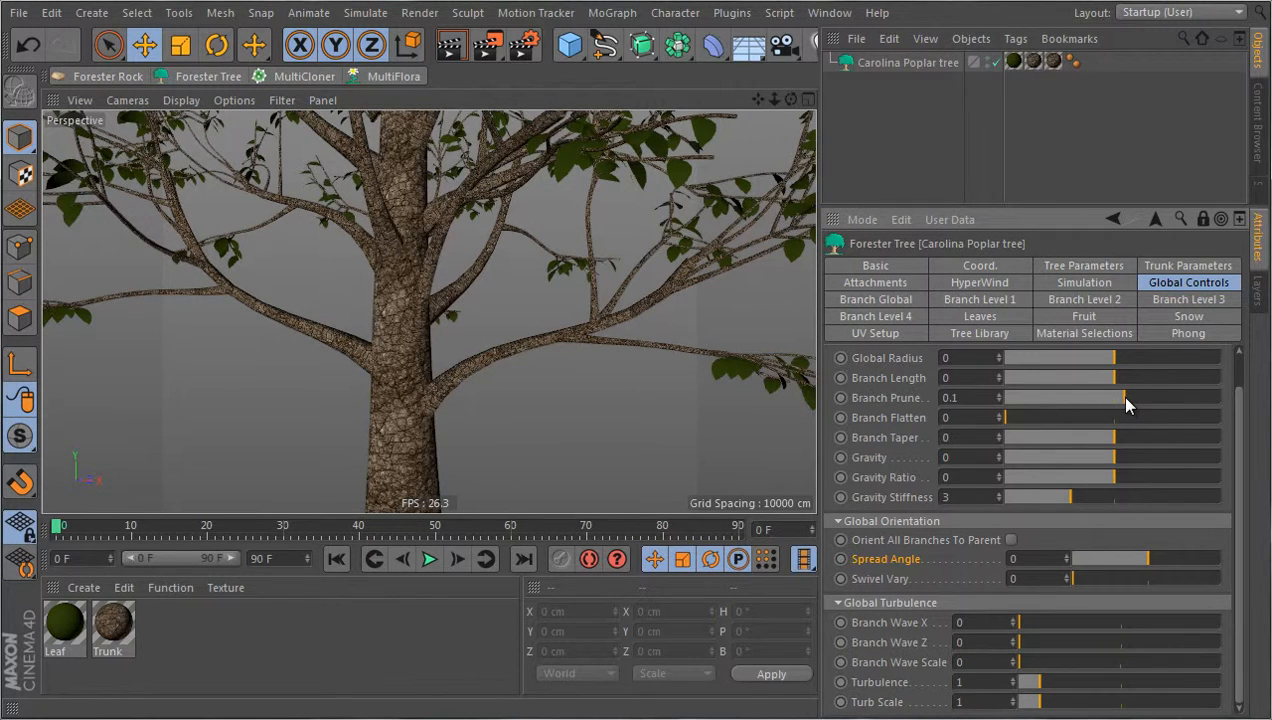
drag(1125, 398, 1230, 400)
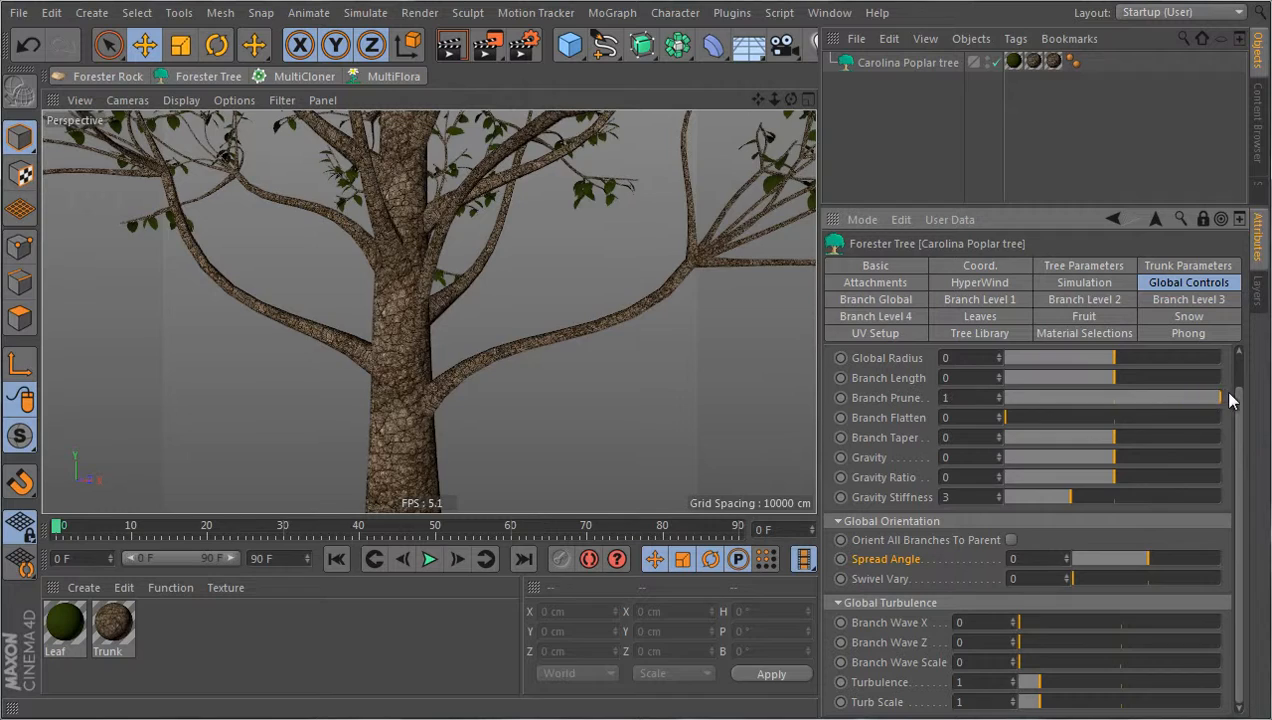
key(ctrl+z)
Step: Try flattening the branches with a global Branch Flatten of about 0.64, and undo the change
drag(1014, 417, 1144, 420)
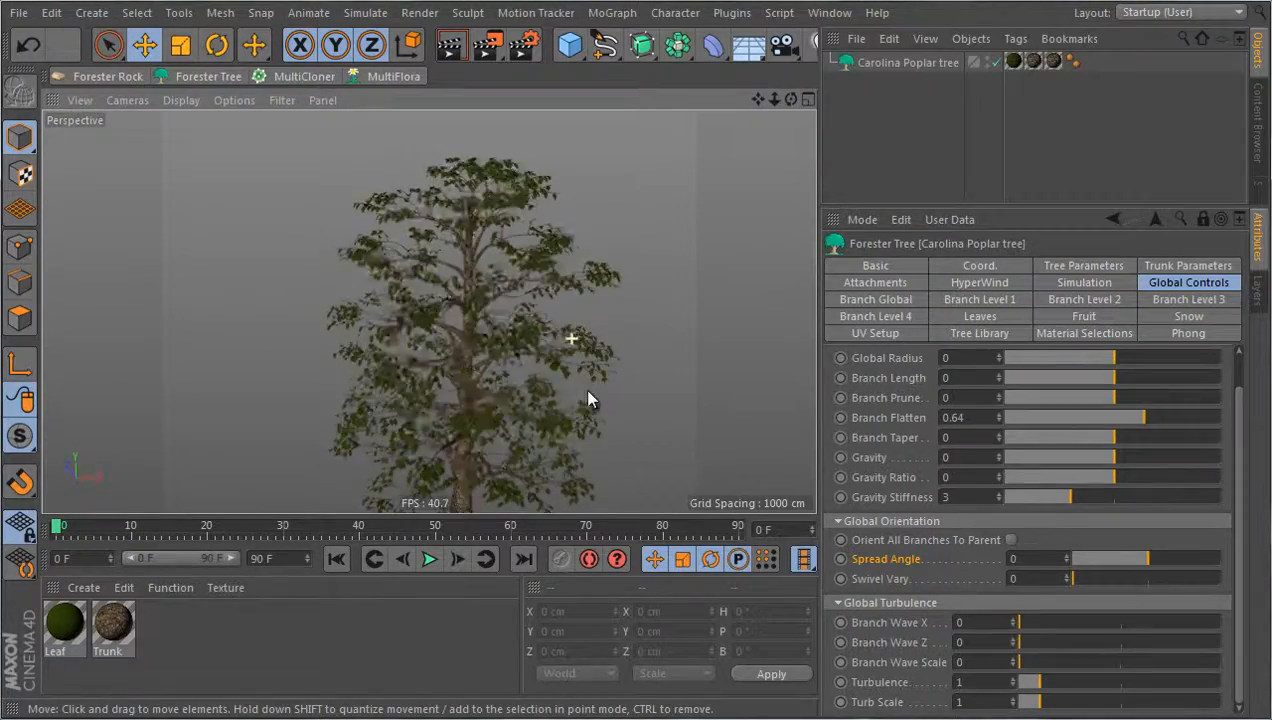
key(ctrl+z)
Step: Try lowering the global Branch Taper while viewing the branches near the trunk up close
scroll(430, 478, up, 3)
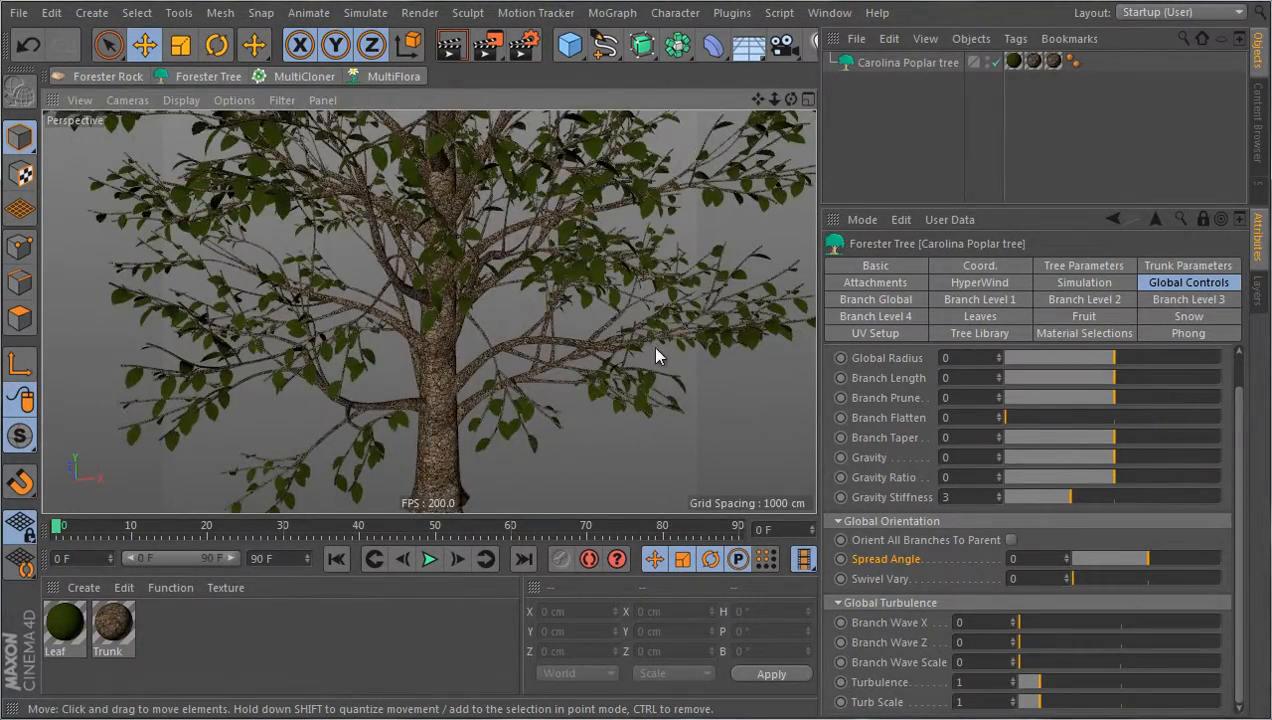
scroll(651, 345, up, 5)
alt+drag(698, 321, 703, 318)
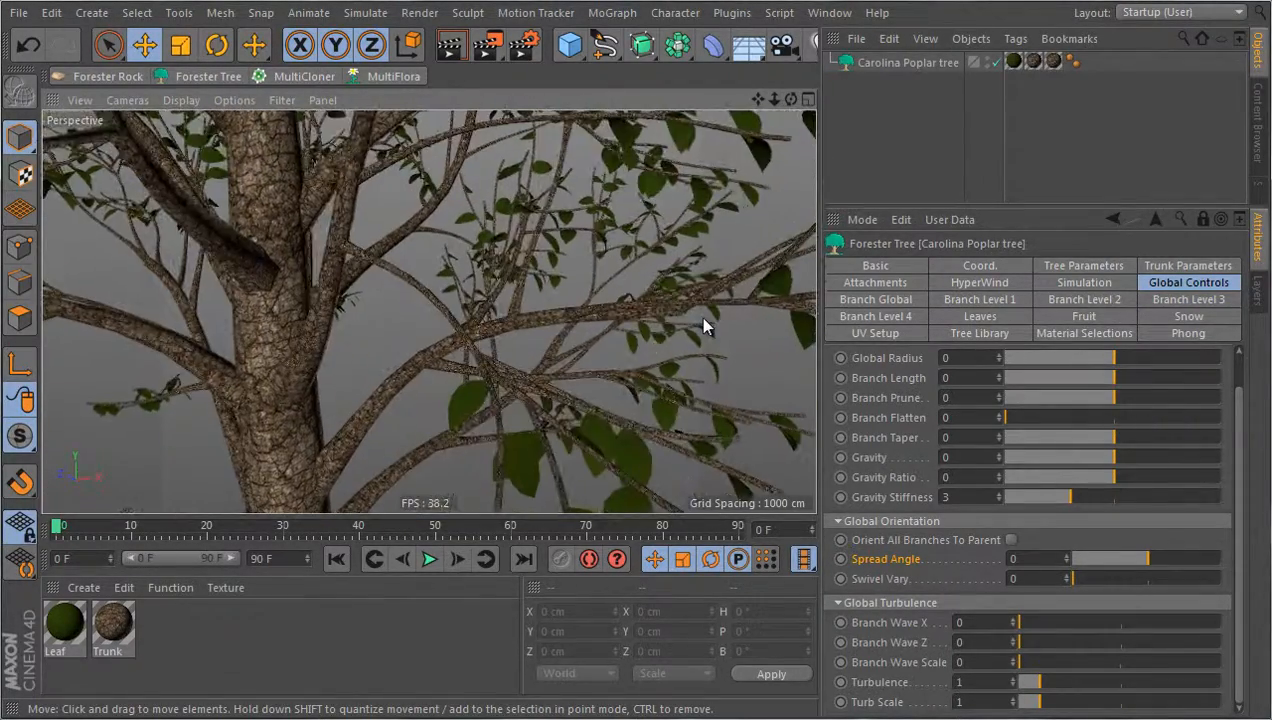
drag(1113, 437, 991, 437)
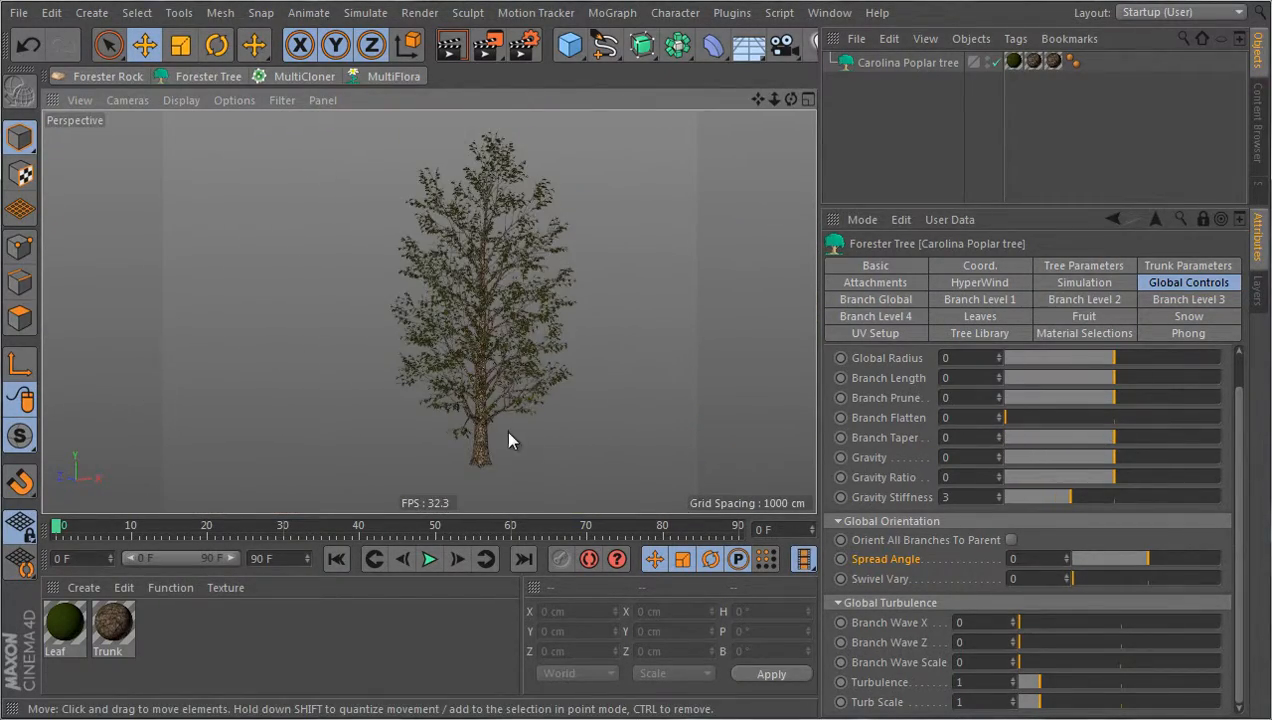
Step: Try raising the global Gravity to 1.23 so the poplar's branches droop
alt+drag(429, 312, 520, 330)
alt+middle_drag(540, 328, 477, 323)
alt+right_drag(480, 326, 498, 324)
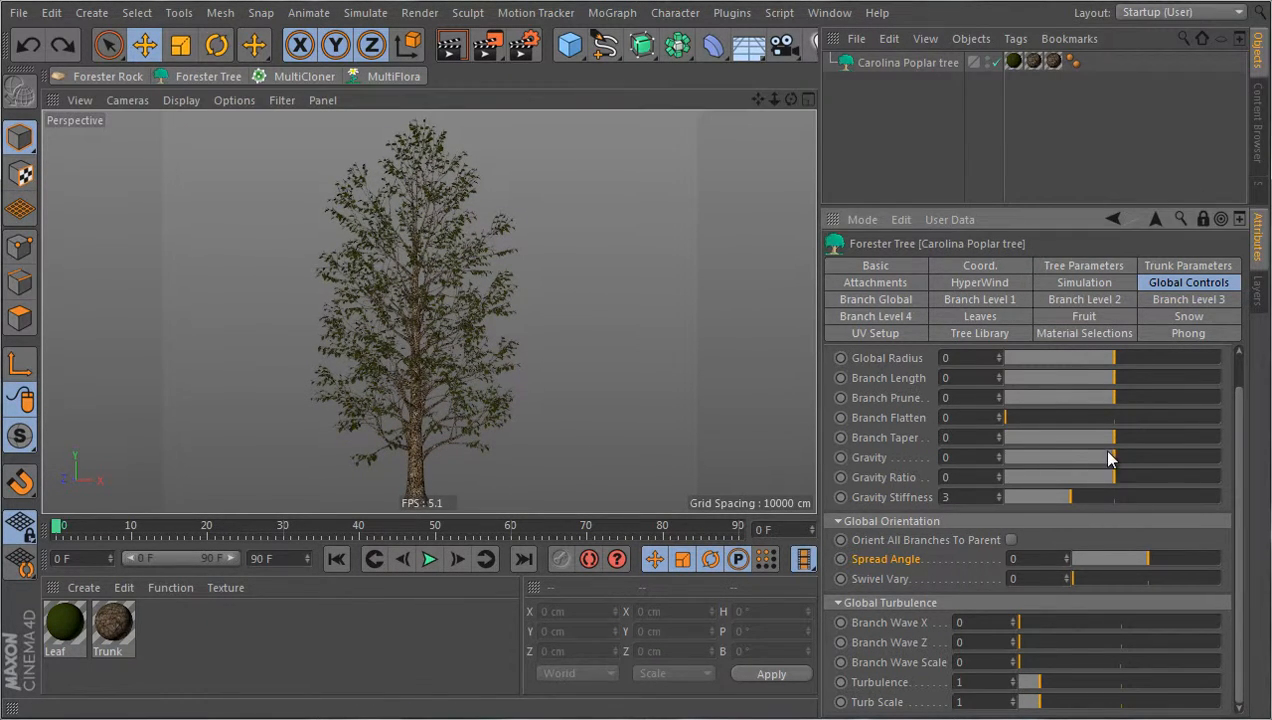
drag(1112, 457, 1145, 457)
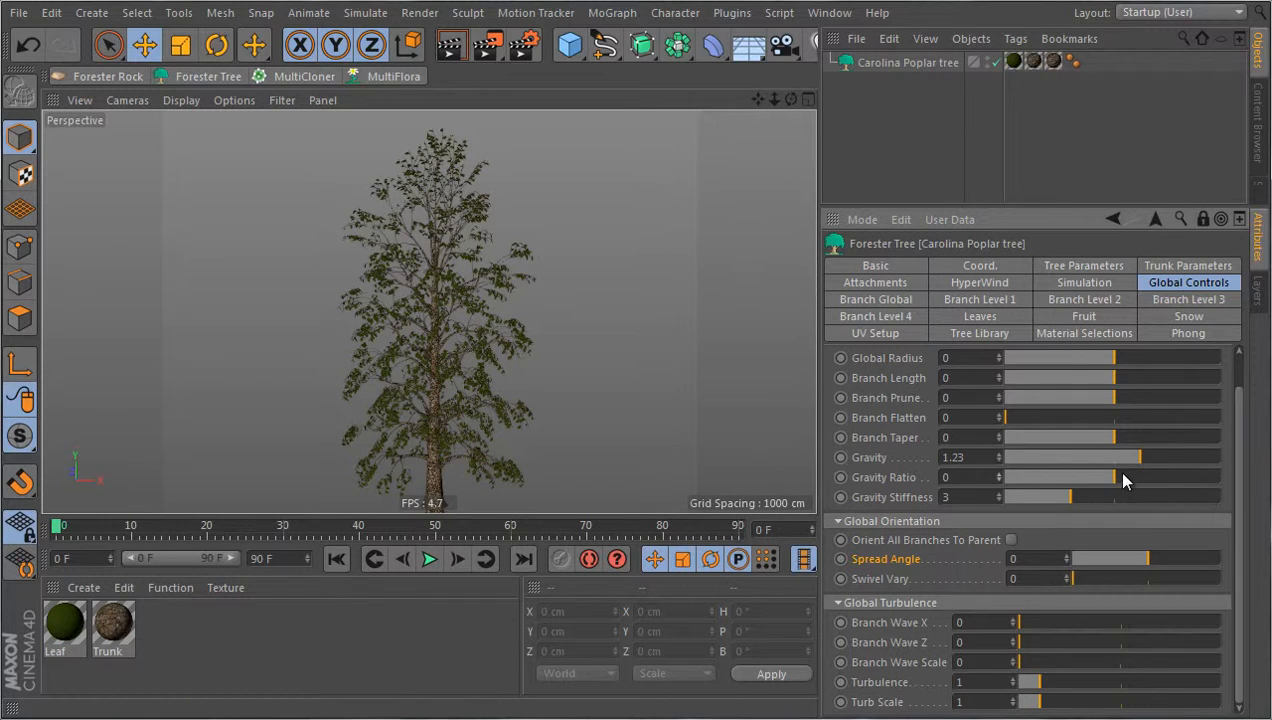
Step: Try a global Gravity Ratio of -1, adjust it to -0.68, and view the upper branch tips up close
drag(1114, 479, 1017, 479)
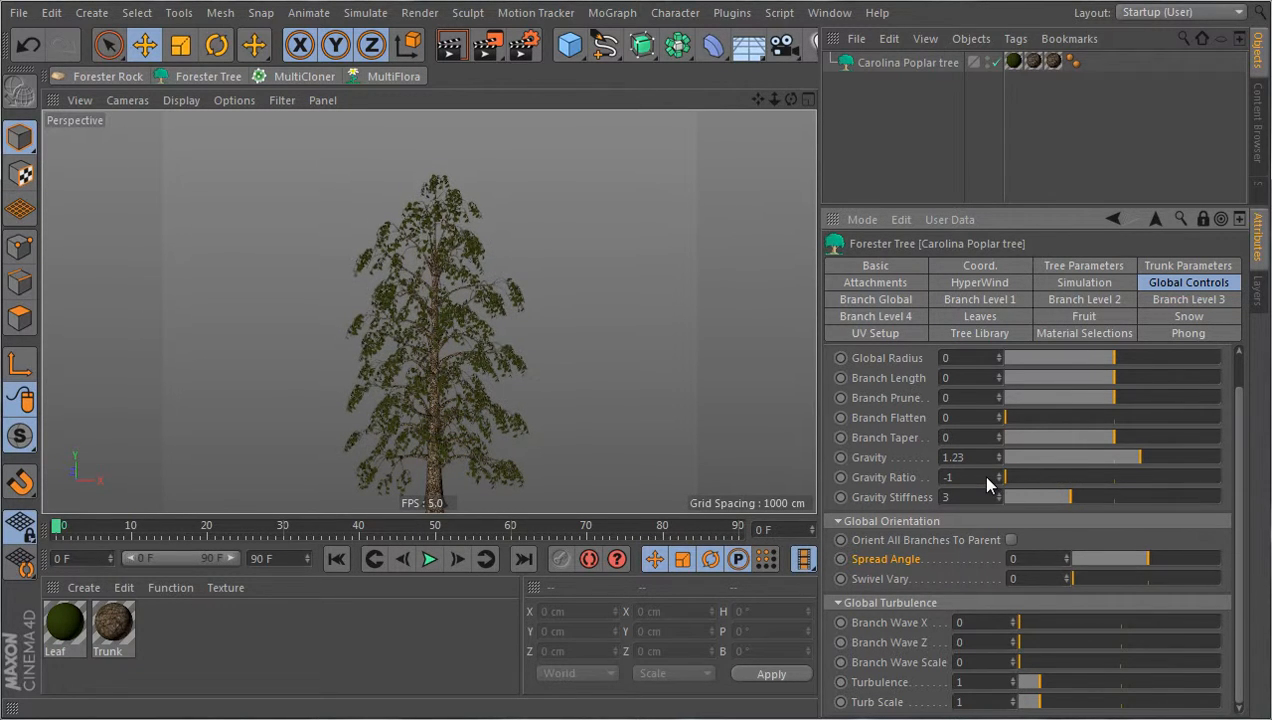
drag(1004, 478, 1045, 477)
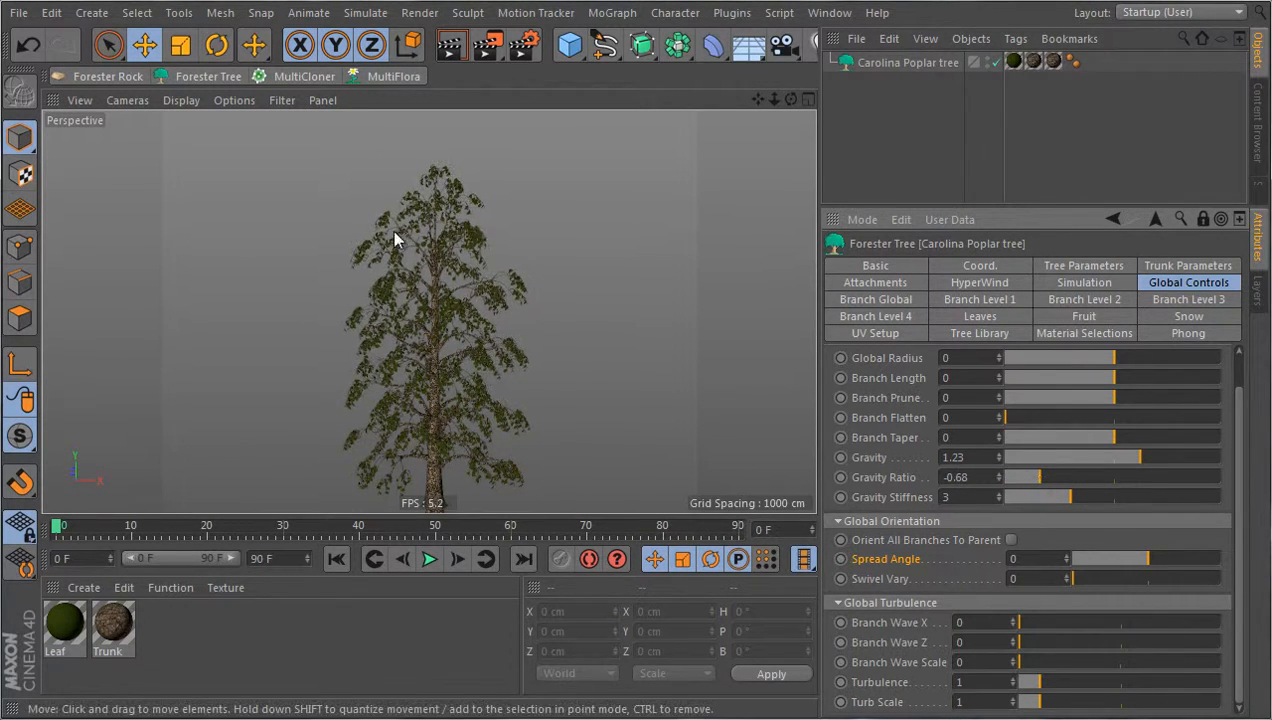
scroll(375, 190, up, 10)
alt+drag(391, 254, 500, 307)
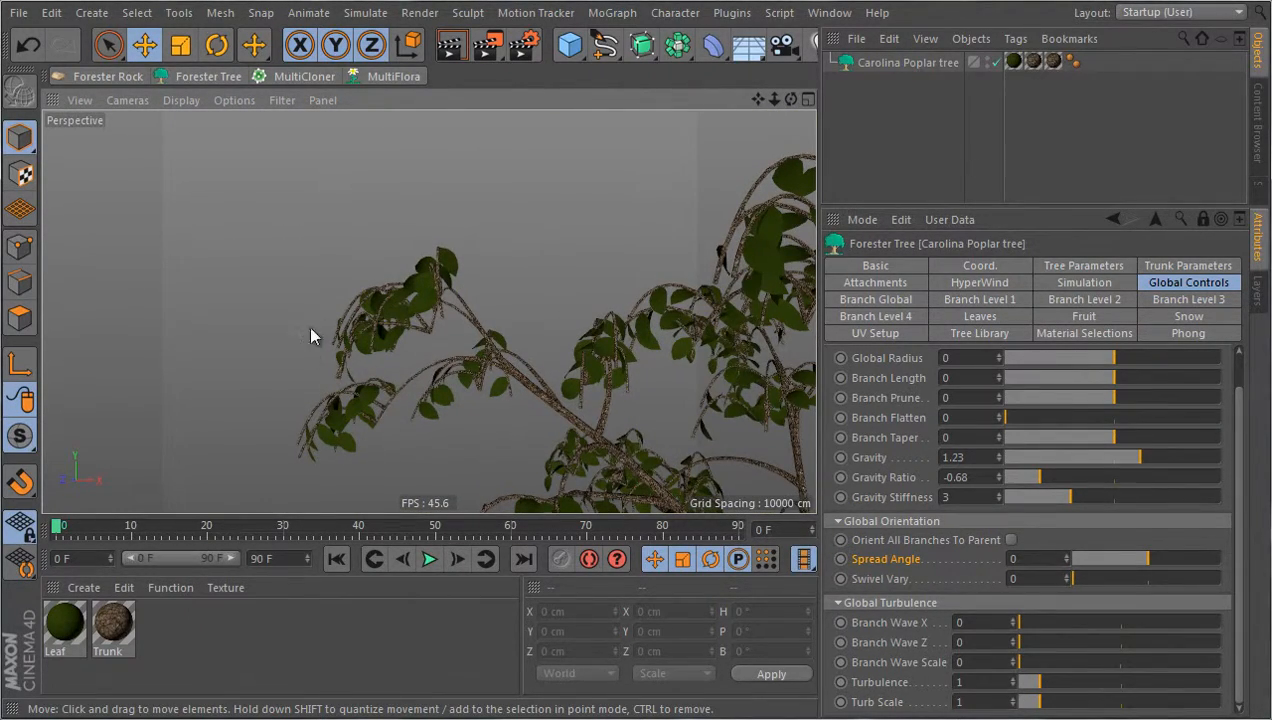
Step: Try a Gravity Stiffness of 10 on the drooping branches, and undo the gravity changes
alt+drag(476, 420, 478, 345)
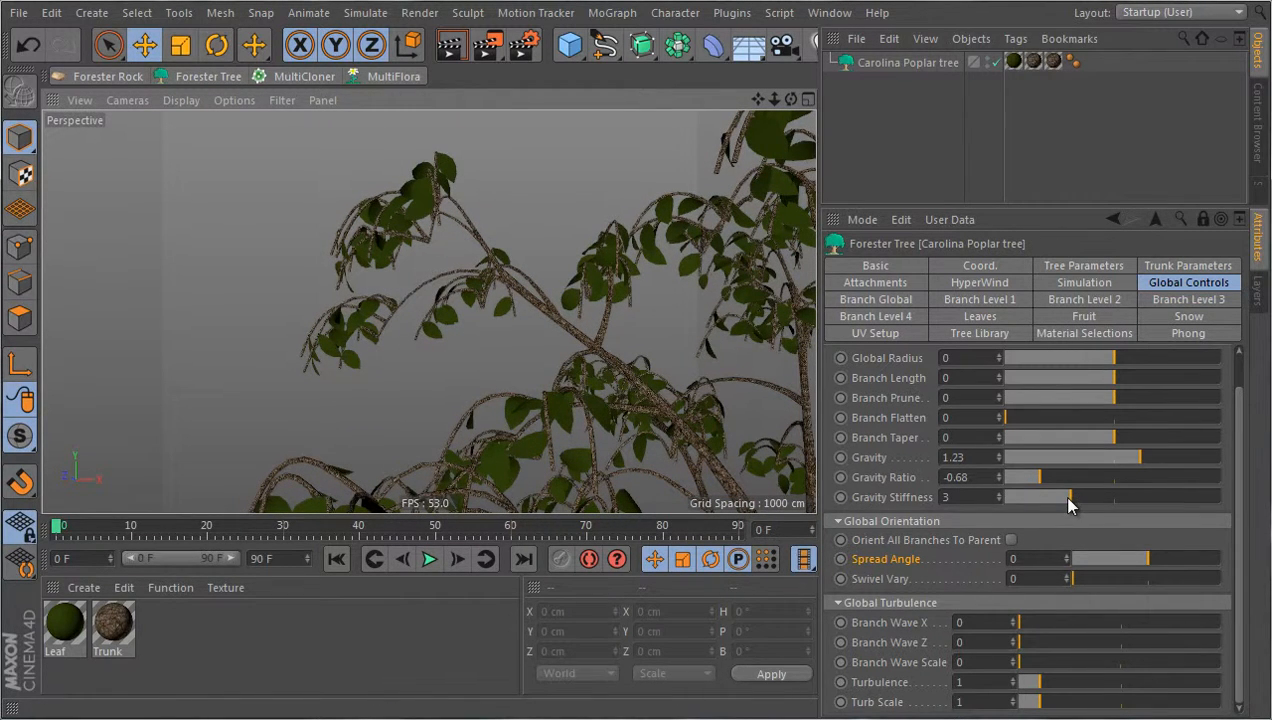
drag(1070, 498, 1252, 466)
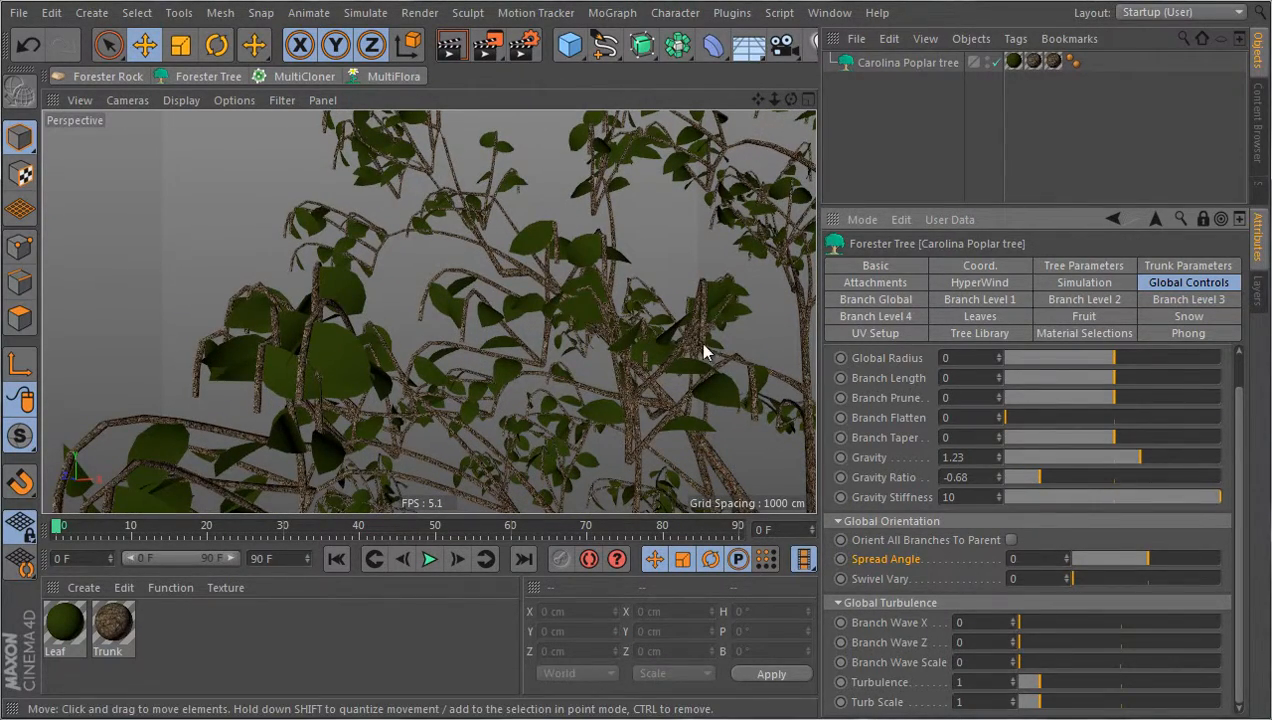
alt+drag(429, 313, 494, 285)
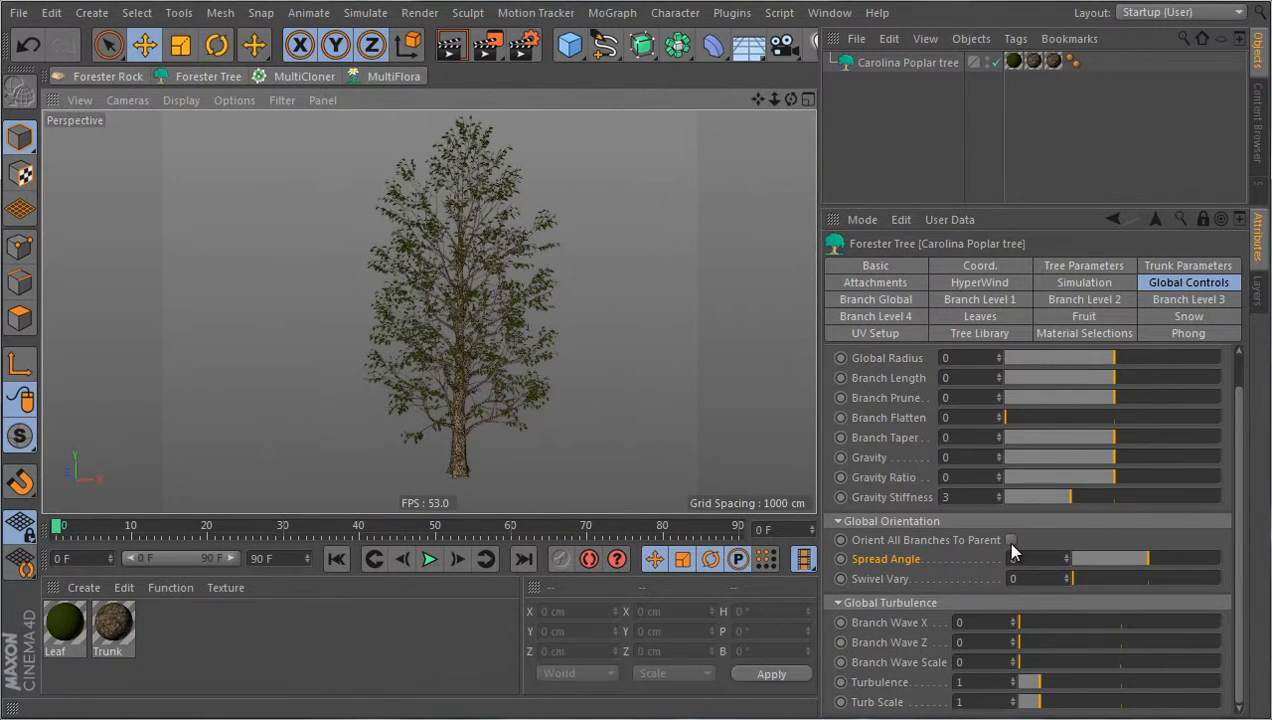
Step: Try Orient All Branches To Parent while viewing the lower branches near the trunk, and turn it off
click(1011, 540)
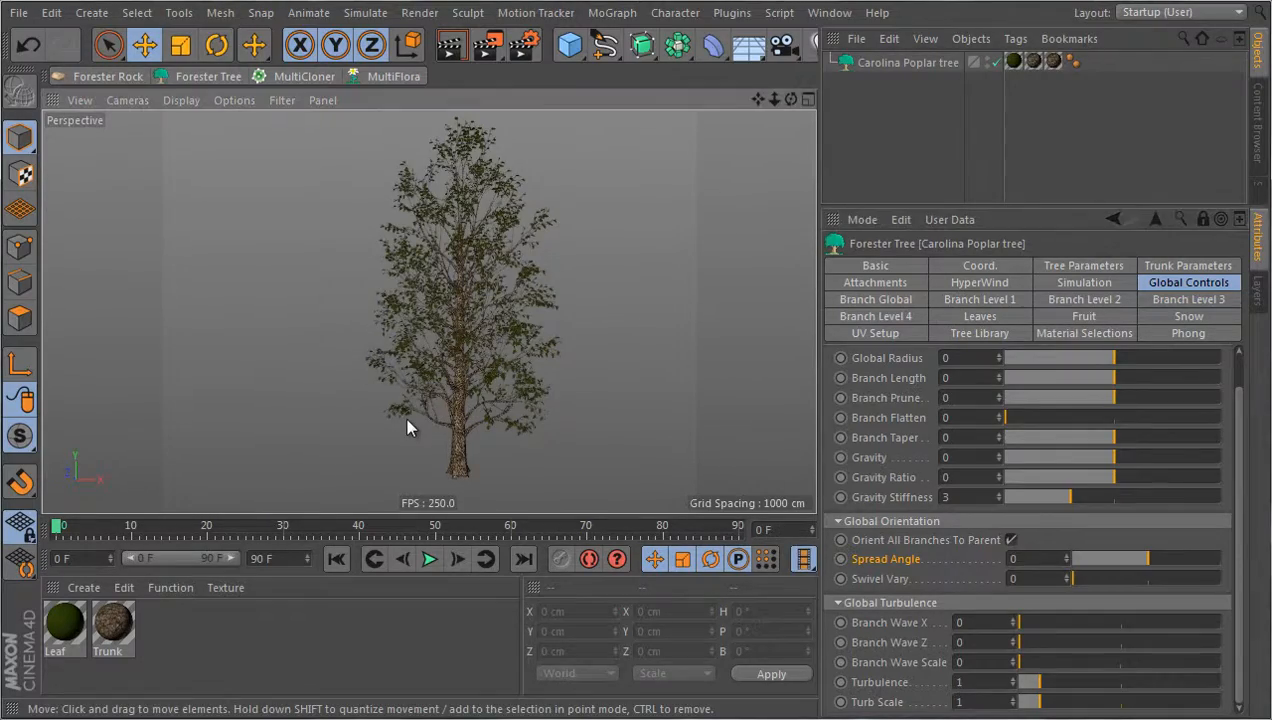
alt+right_drag(406, 419, 508, 432)
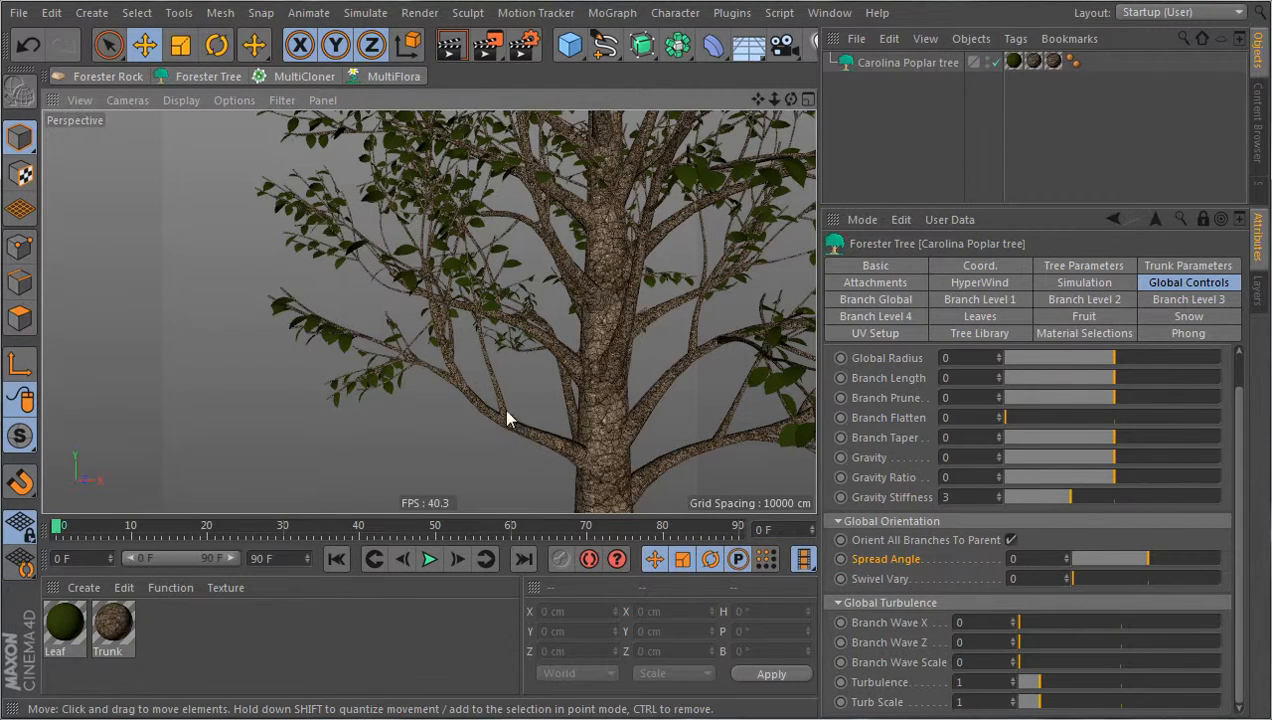
click(1011, 540)
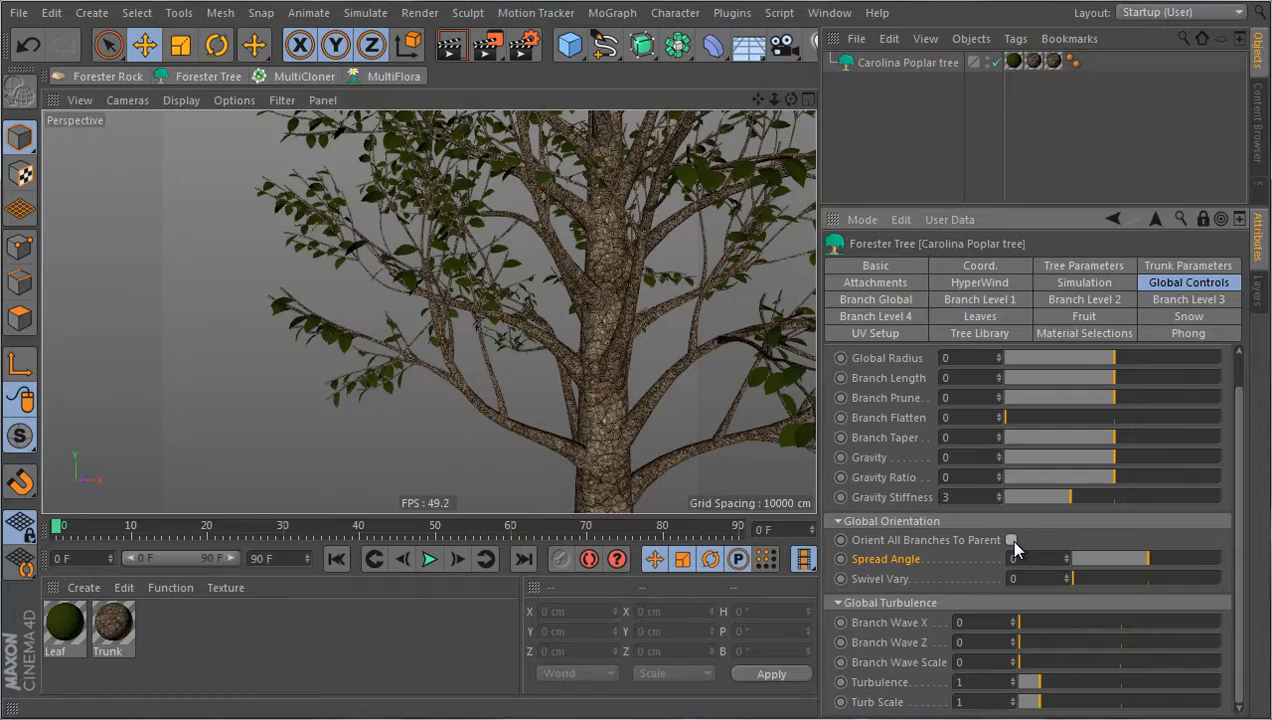
alt+drag(558, 382, 454, 340)
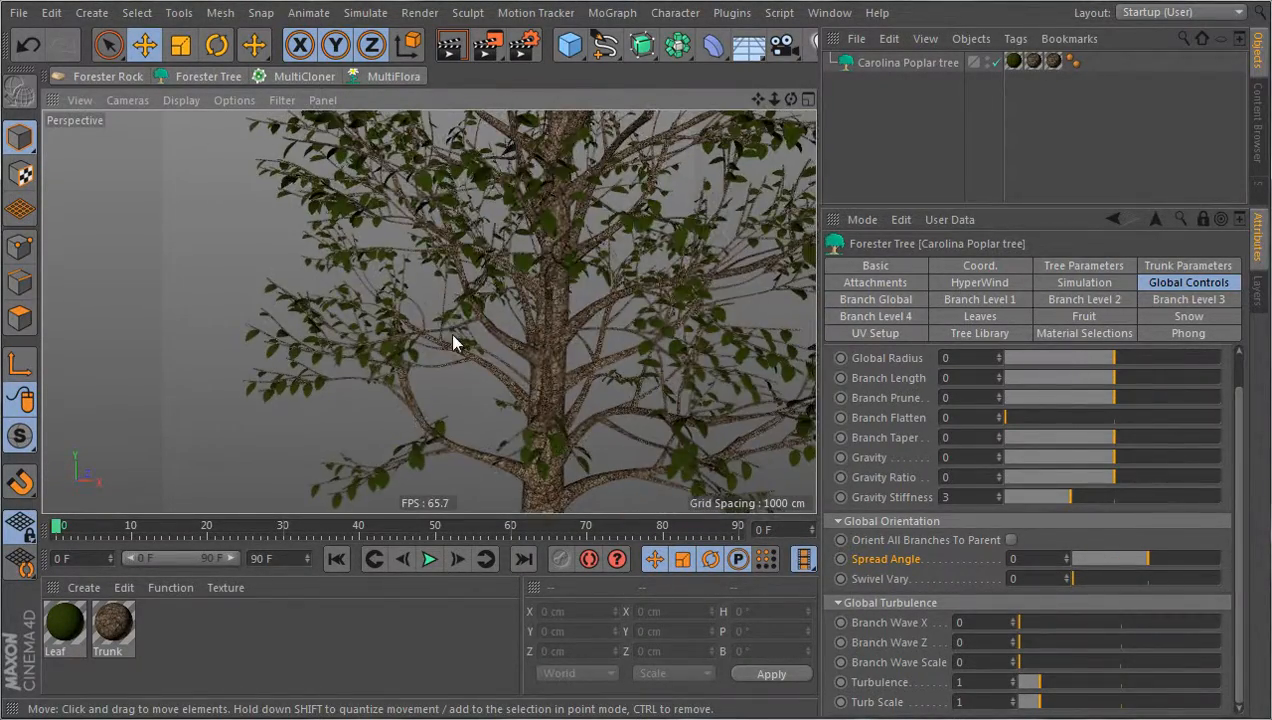
Step: Compare the whole tree with Orient All Branches To Parent enabled again, and switch the option back off
alt+right_drag(451, 335, 420, 380)
alt+drag(420, 380, 494, 381)
scroll(500, 348, down, 2)
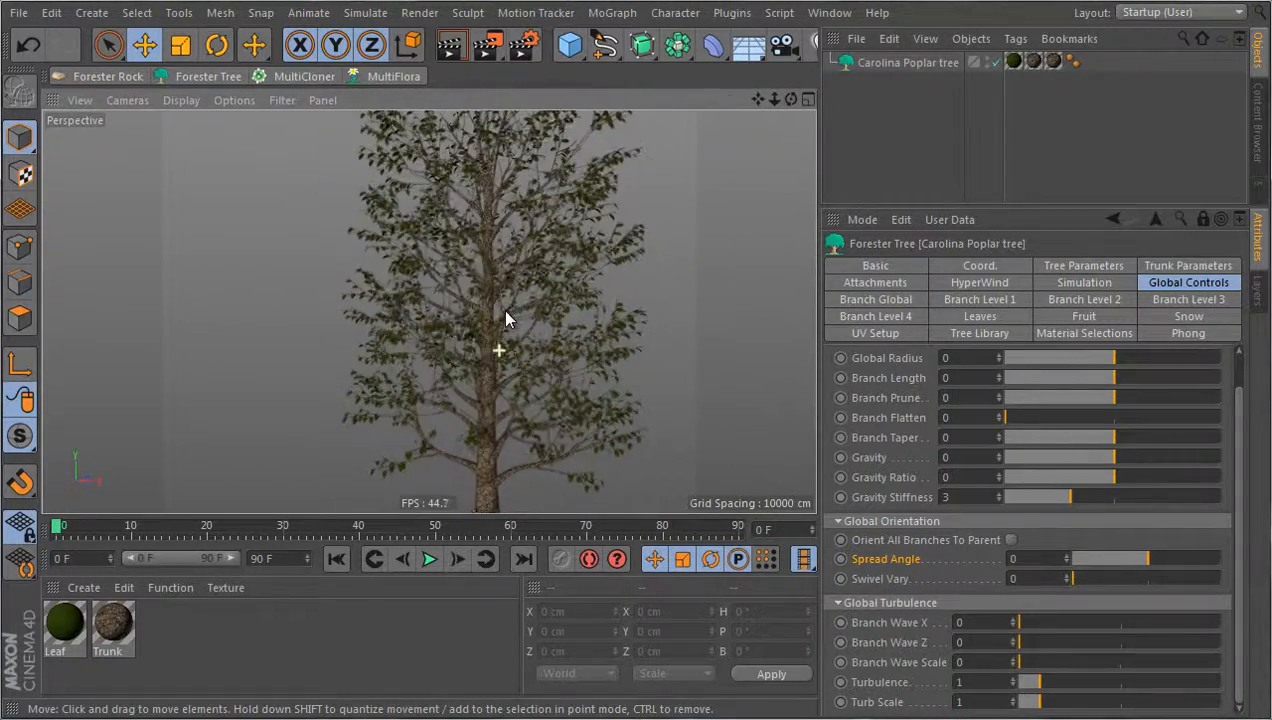
alt+drag(494, 313, 485, 330)
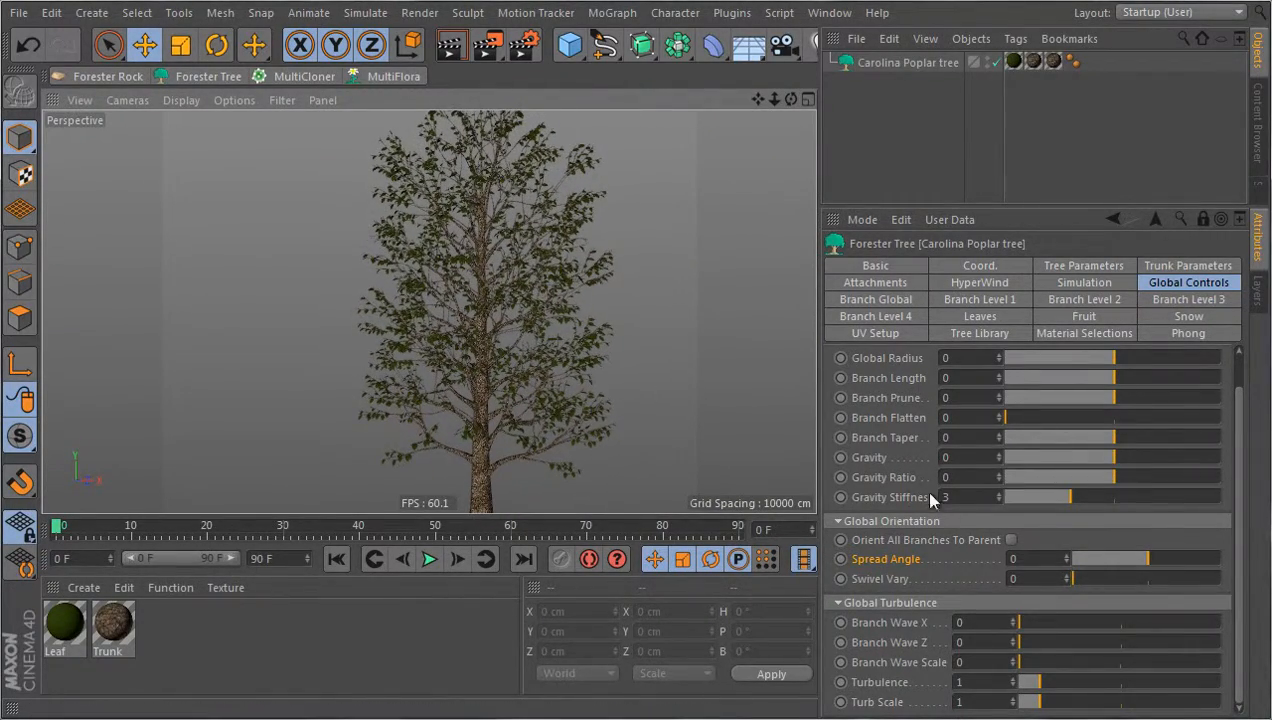
click(1011, 541)
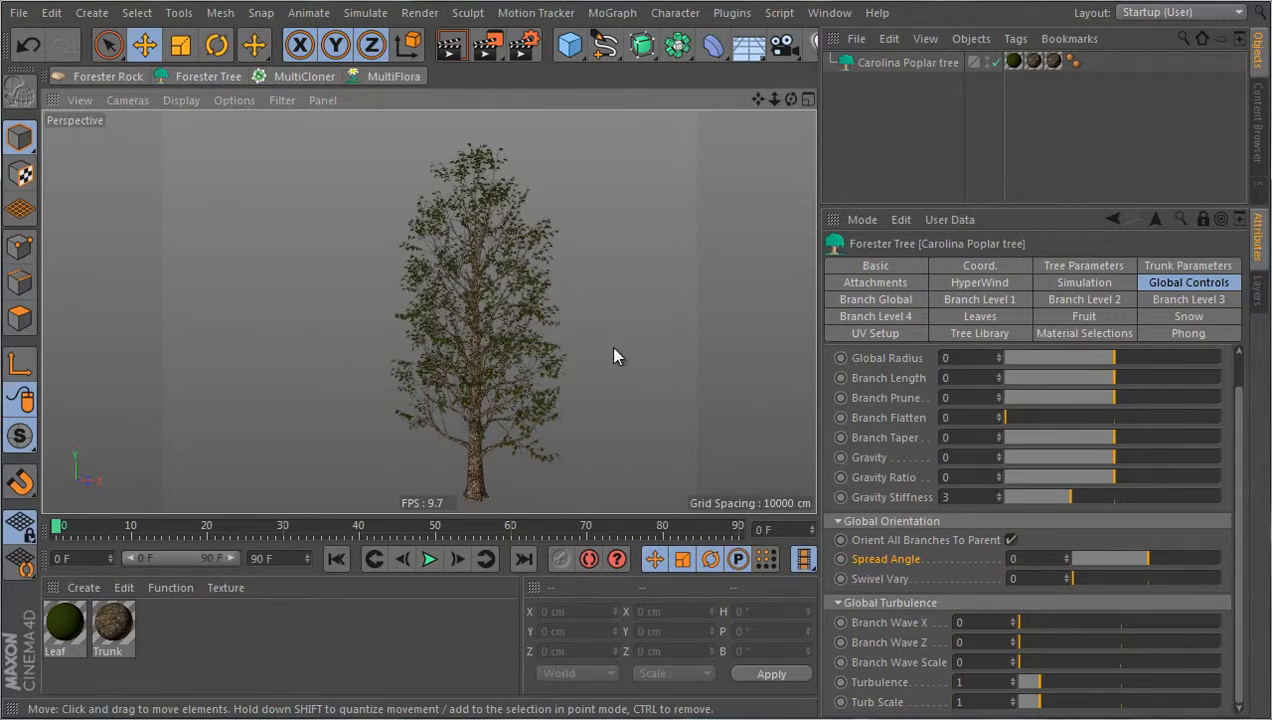
alt+drag(614, 355, 649, 375)
alt+right_drag(521, 352, 650, 370)
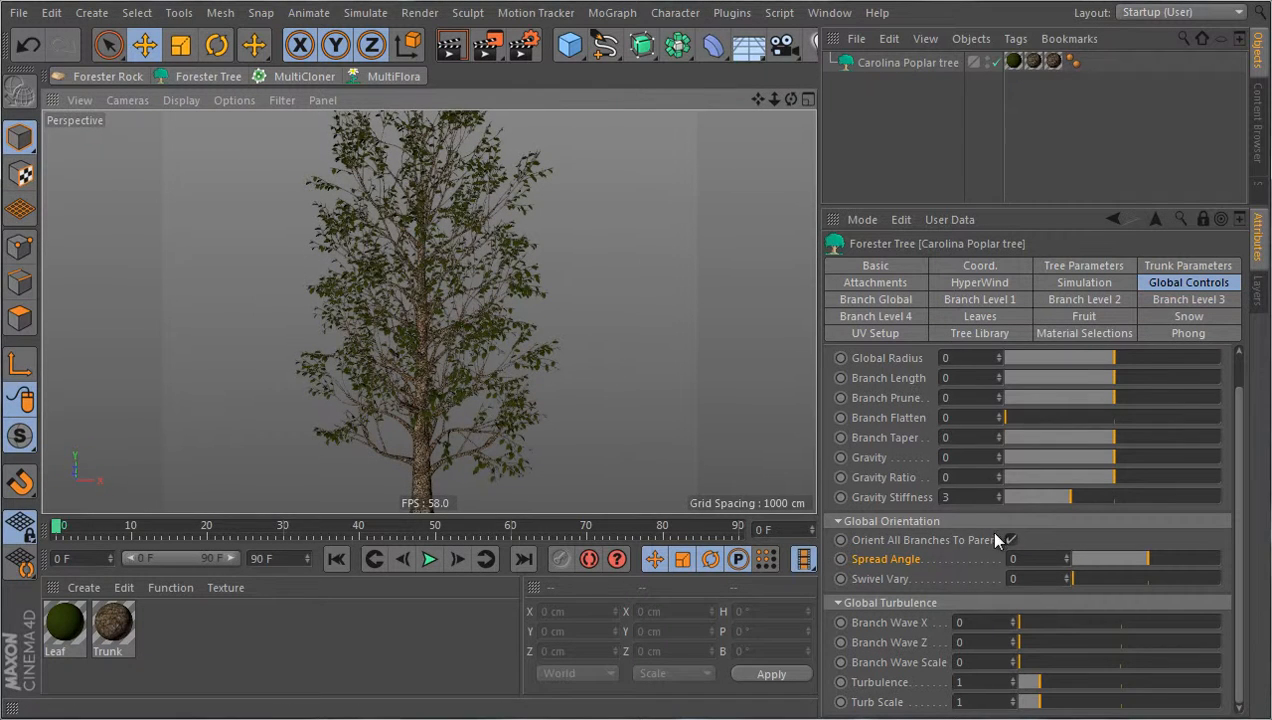
click(1011, 541)
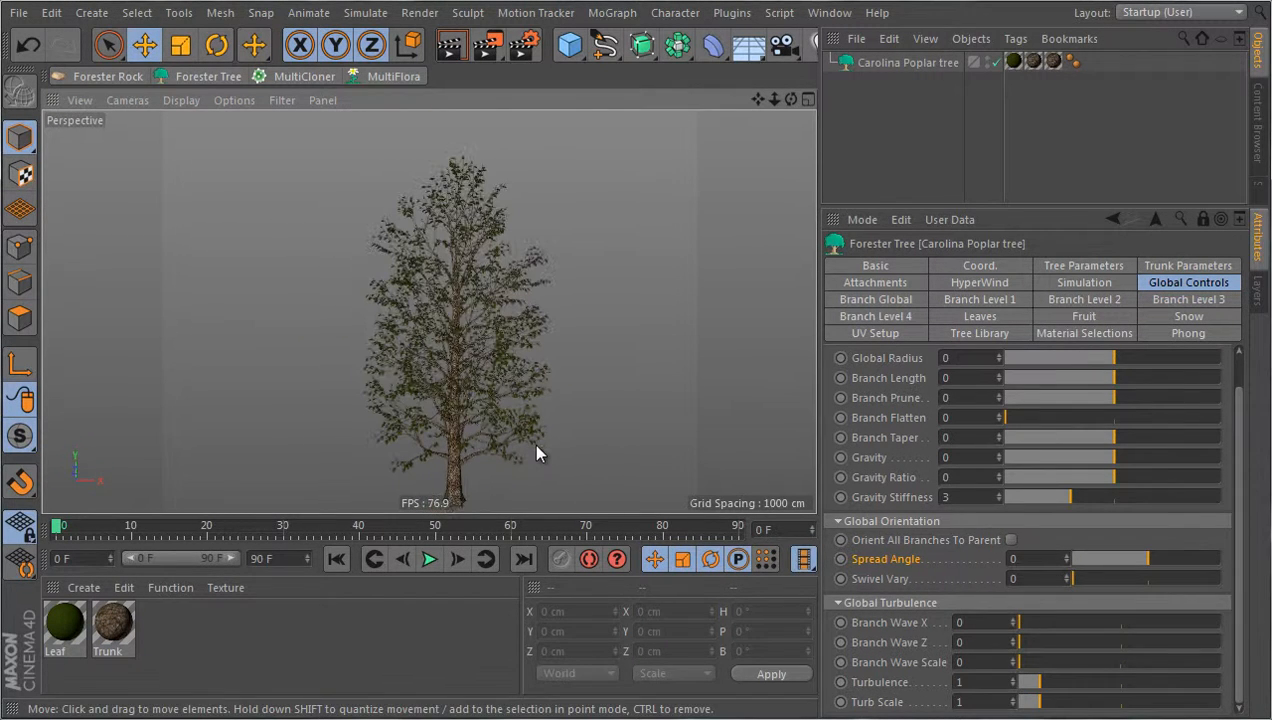
Step: Try a global Spread Angle of about -62 and a Swivel Vary of 360, undoing each change
drag(1146, 558, 1097, 561)
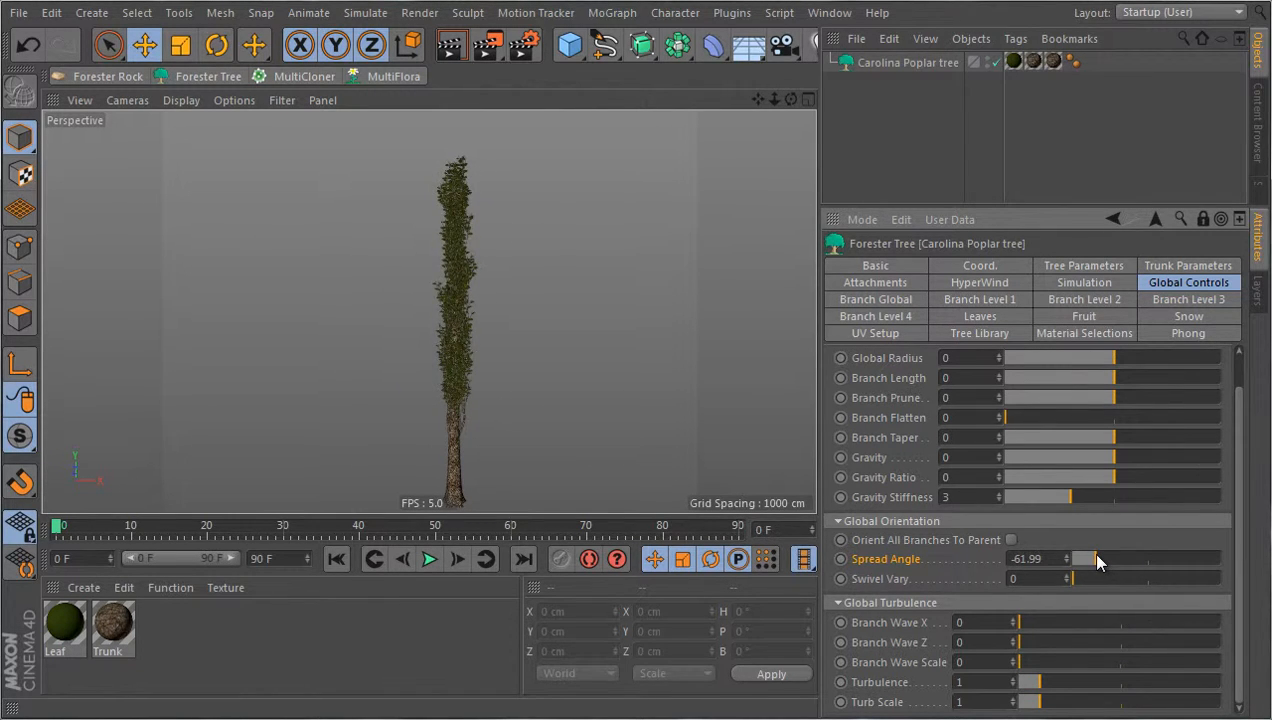
key(ctrl+z)
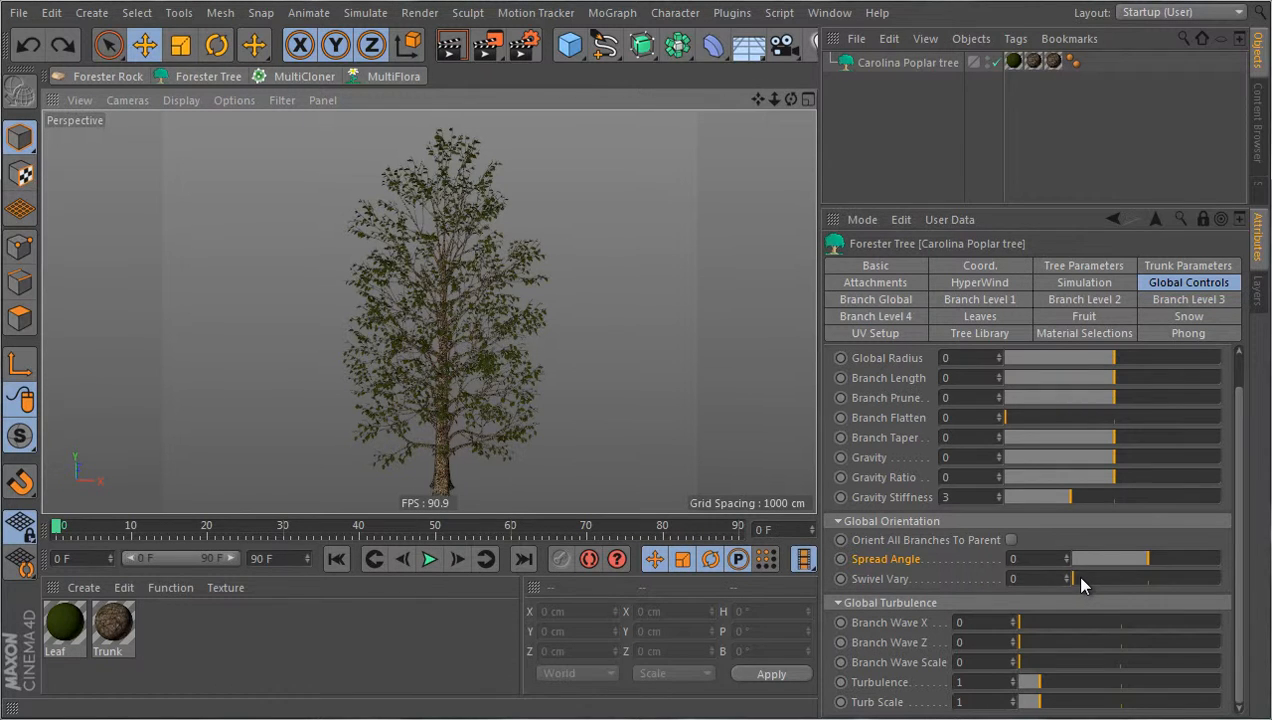
drag(1079, 580, 1240, 584)
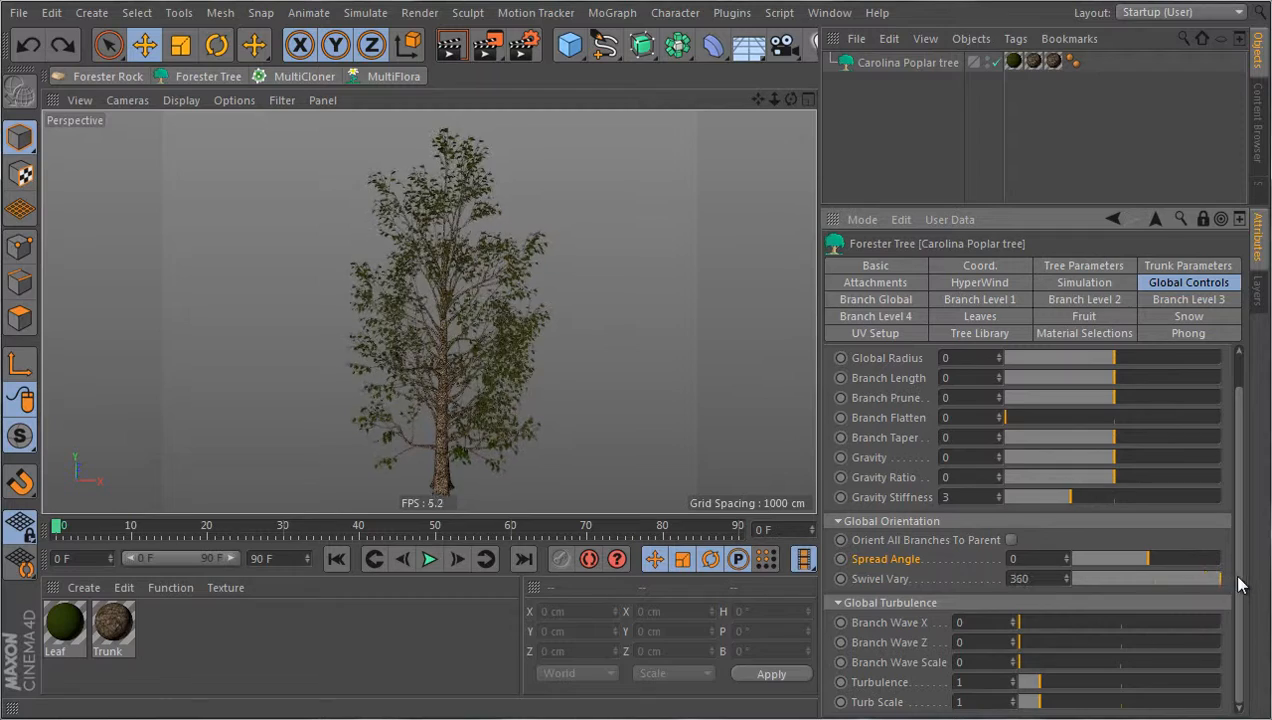
alt+drag(546, 340, 469, 295)
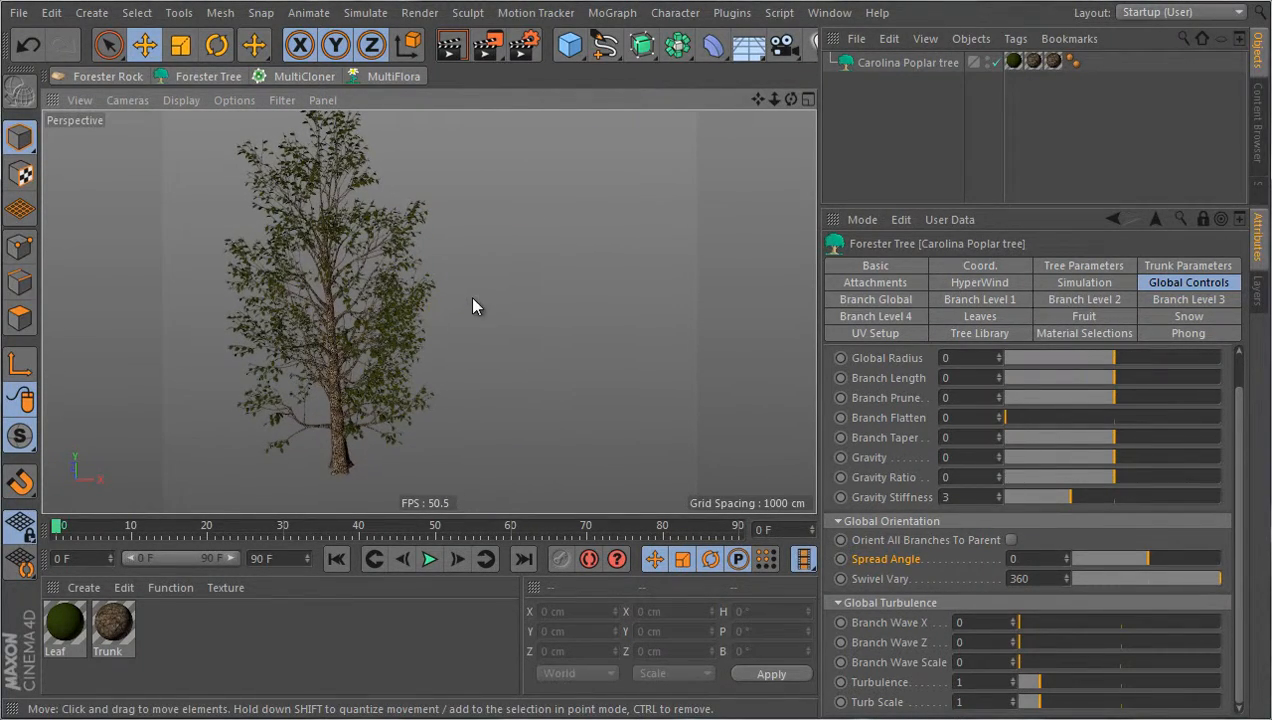
key(ctrl+z)
Step: Duplicate the Carolina Poplar tree about 1023 cm along the X axis and randomize the copy
click(387, 390)
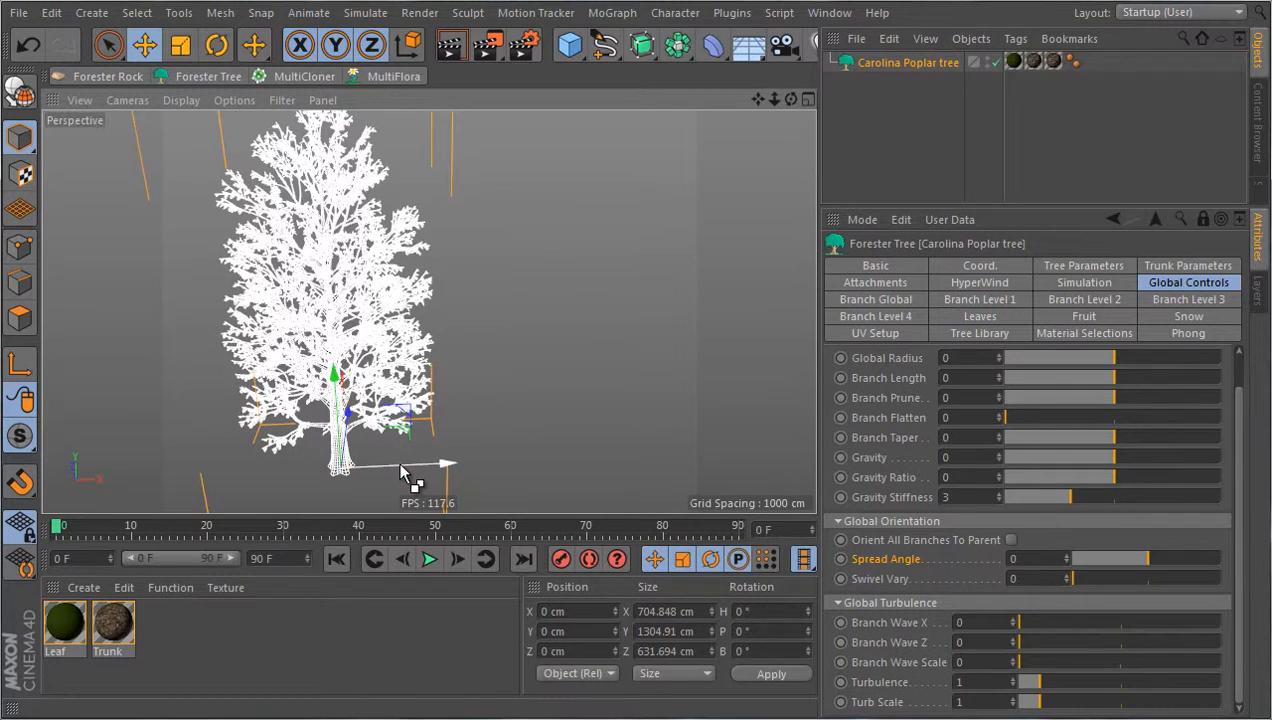
ctrl+drag(457, 457, 673, 448)
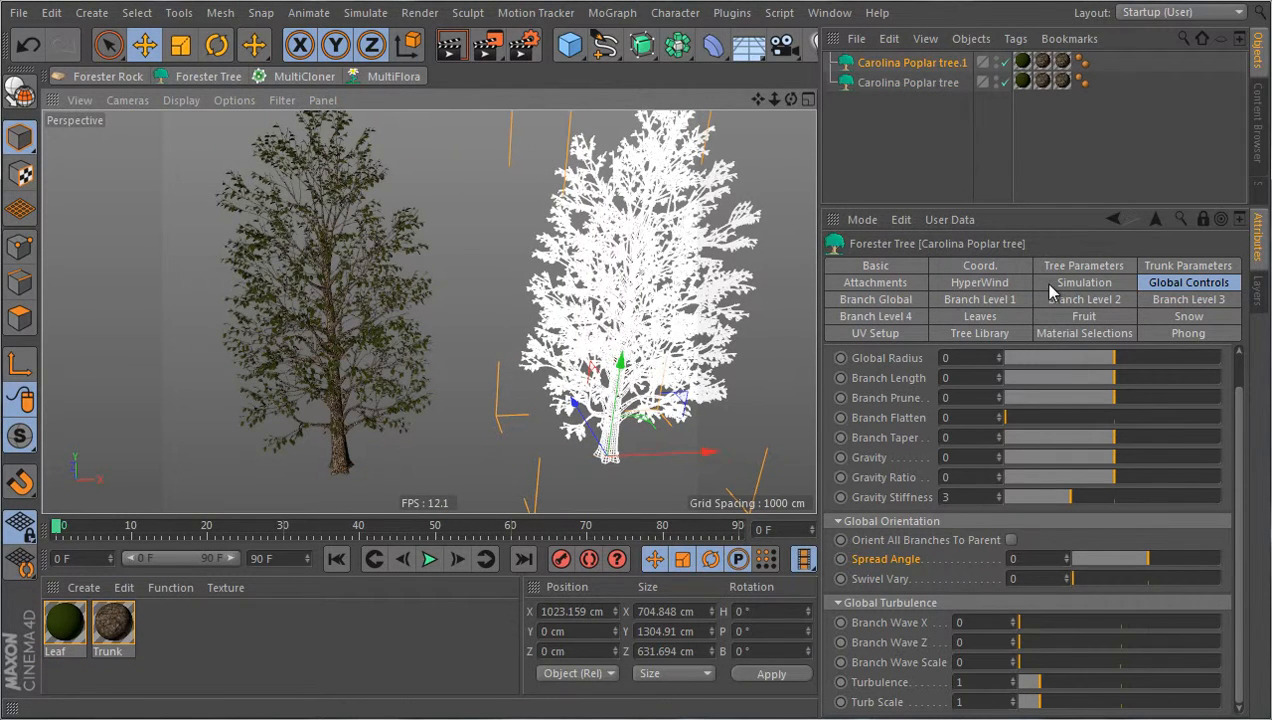
click(1078, 268)
click(1201, 218)
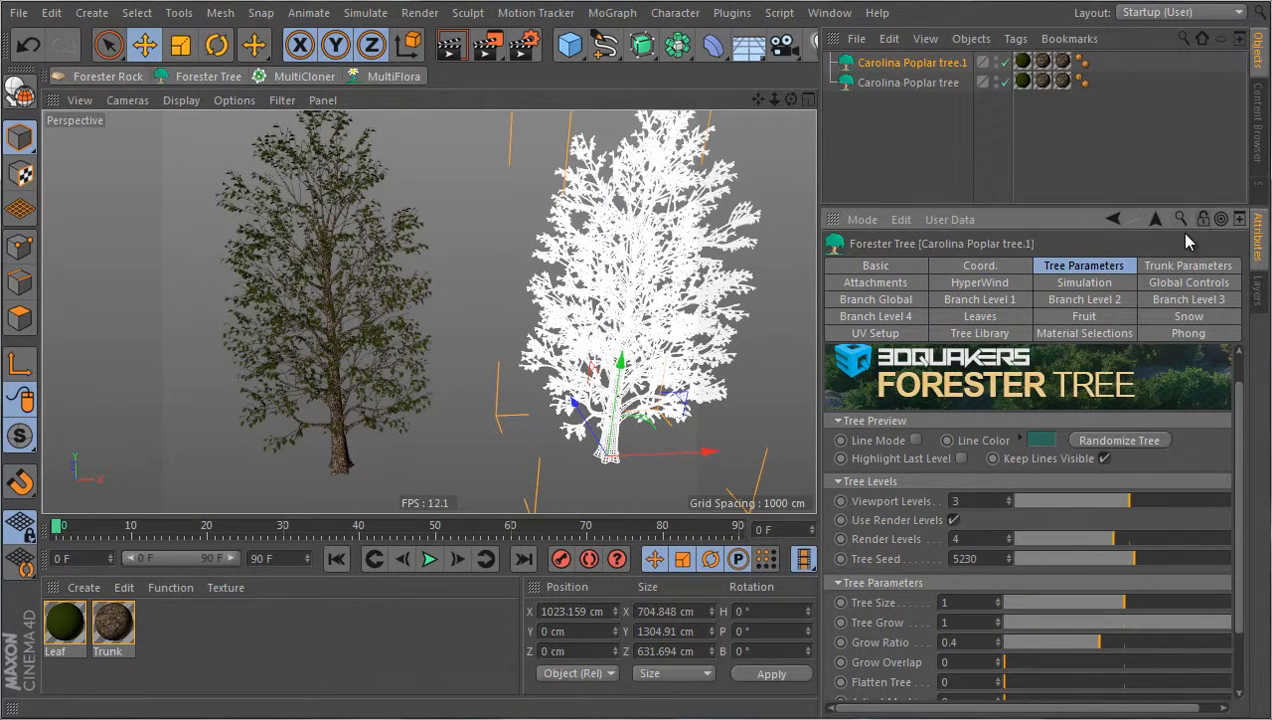
click(1120, 441)
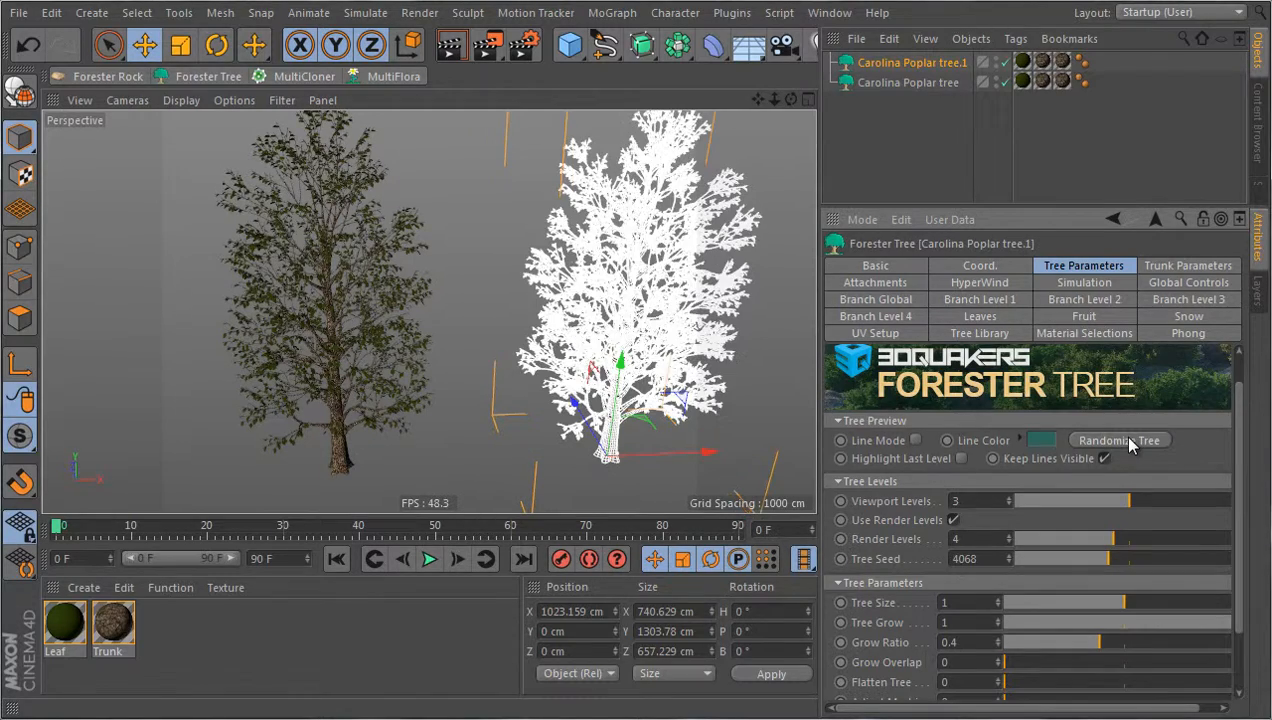
click(490, 333)
alt+drag(490, 333, 444, 355)
click(548, 333)
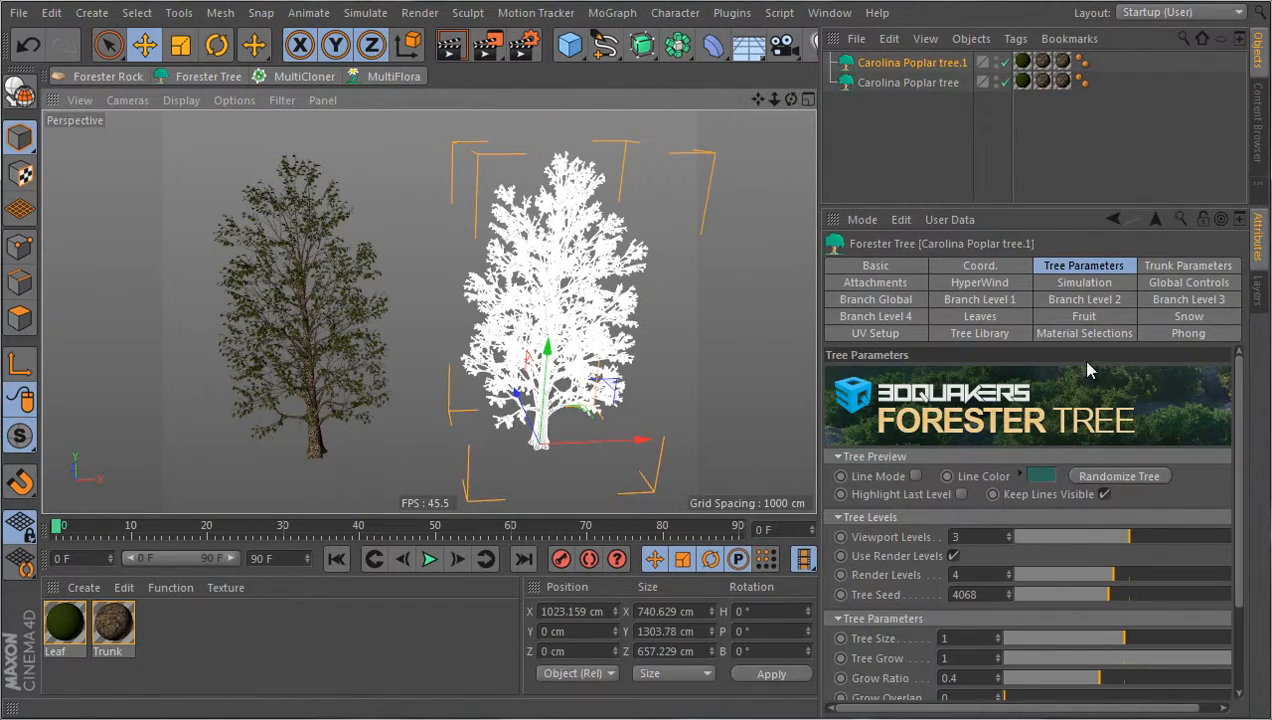
Step: Raise the global Swivel Vary of the copied tree
click(1196, 286)
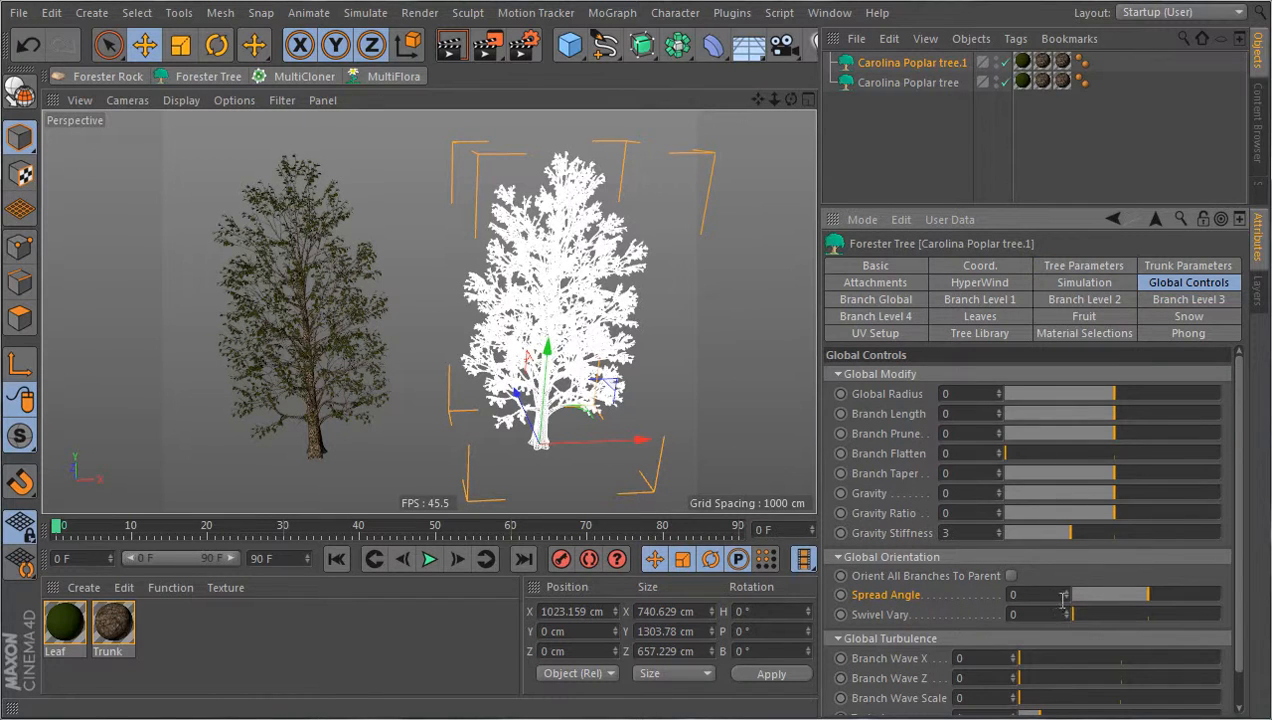
drag(1086, 617, 1155, 601)
click(1186, 267)
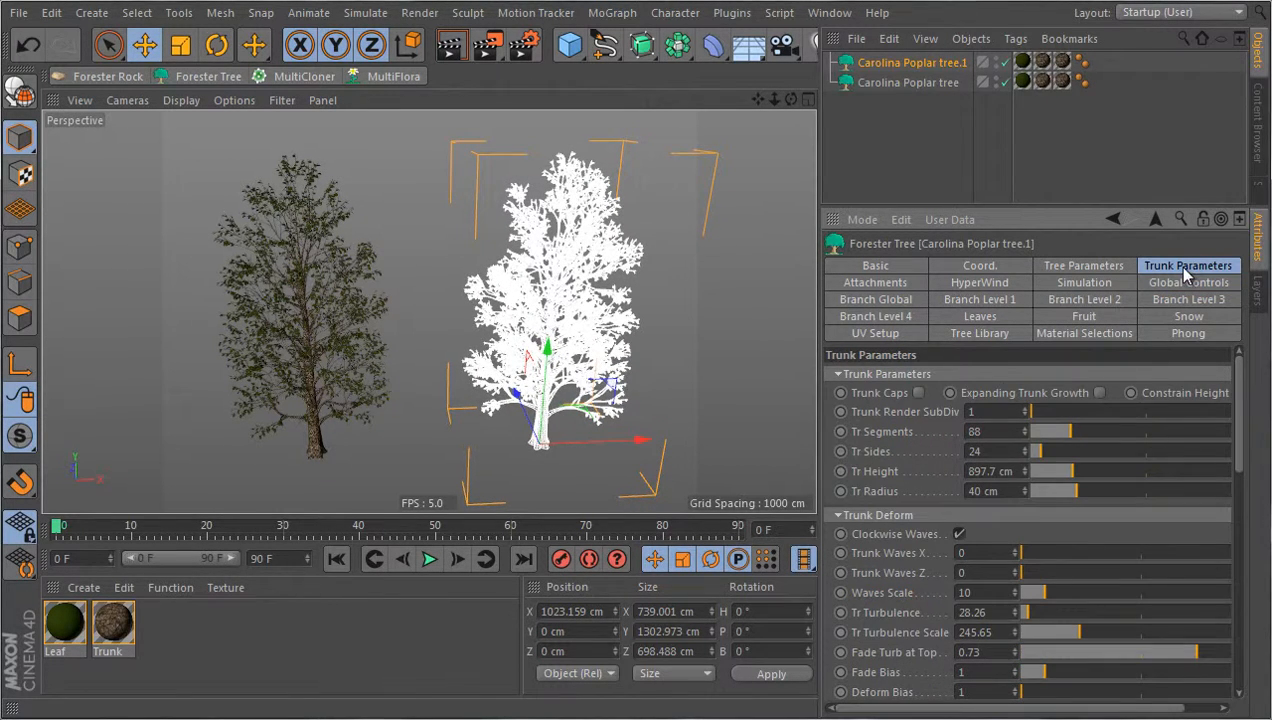
Step: Randomize the copied tree repeatedly, comparing its branch arrangement with the original tree
click(1106, 266)
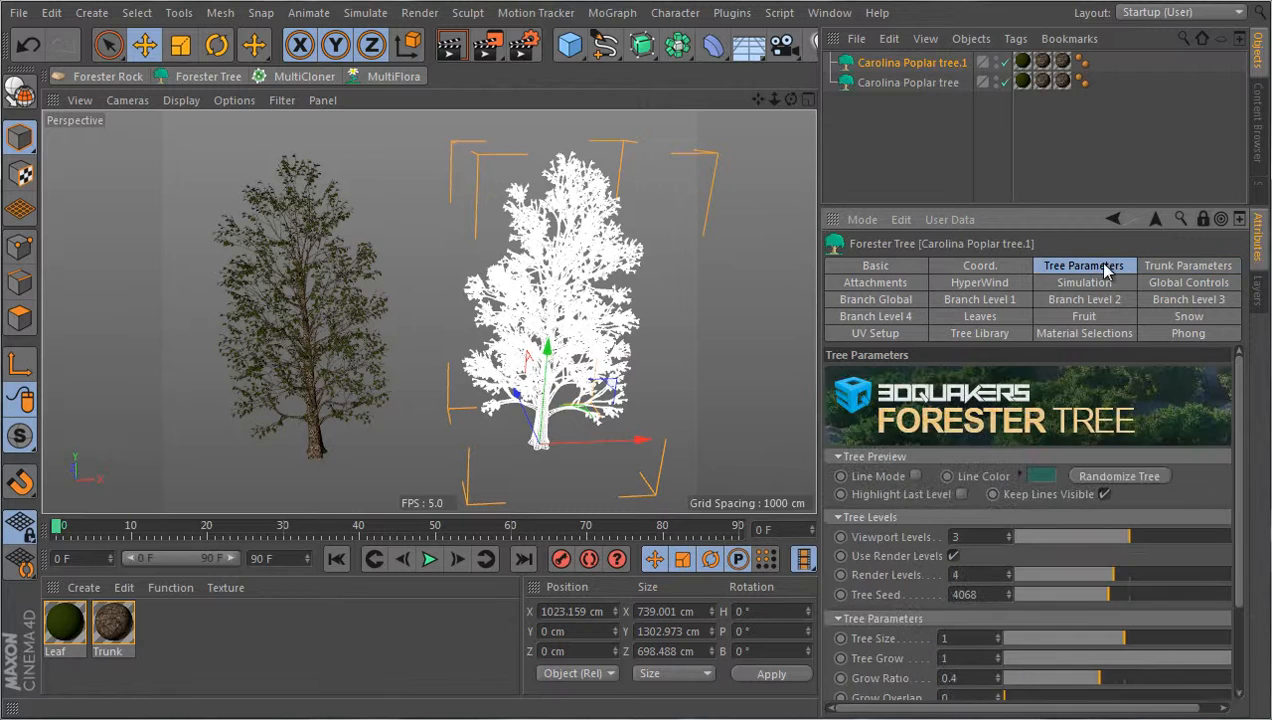
click(764, 348)
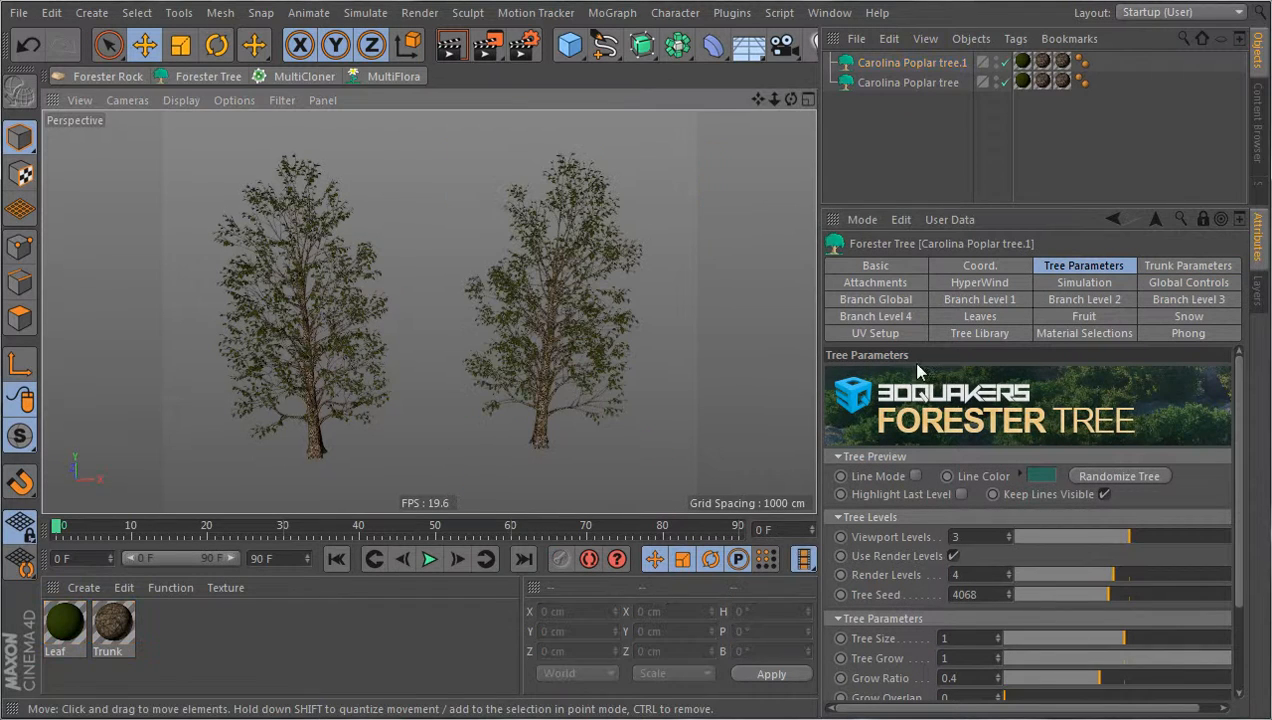
click(1127, 477)
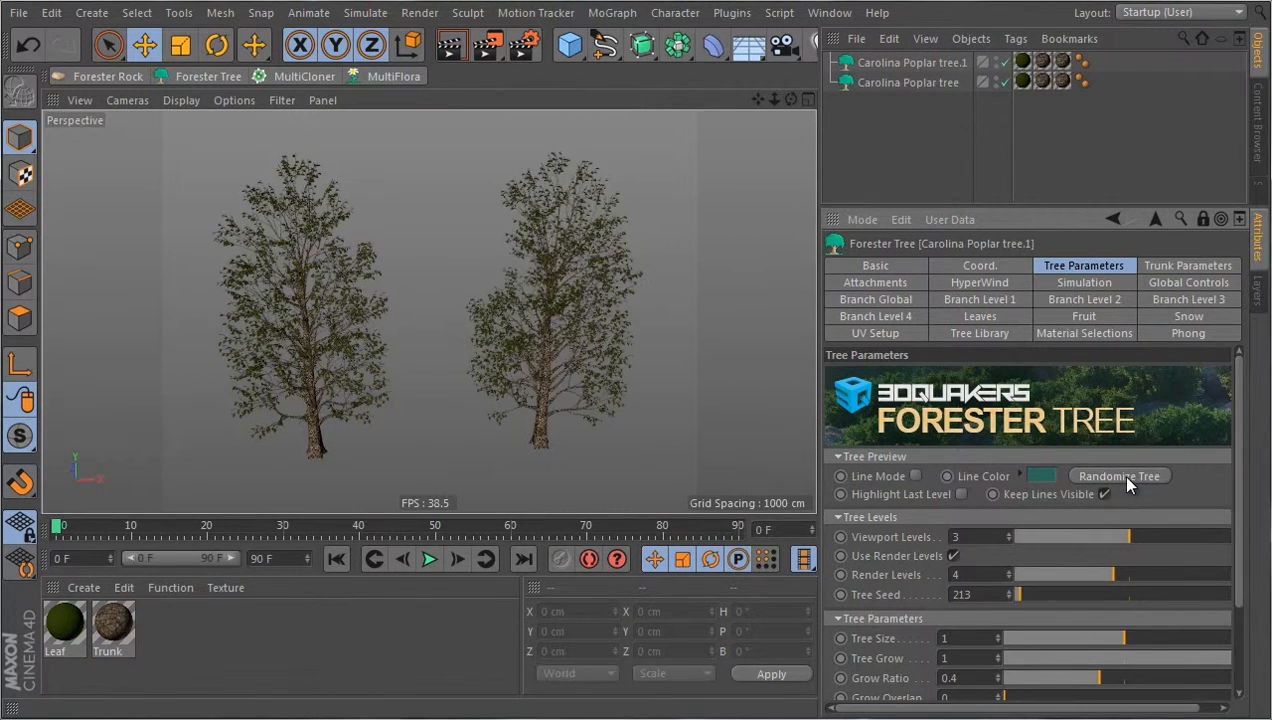
click(1127, 477)
click(1127, 477)
click(1127, 477)
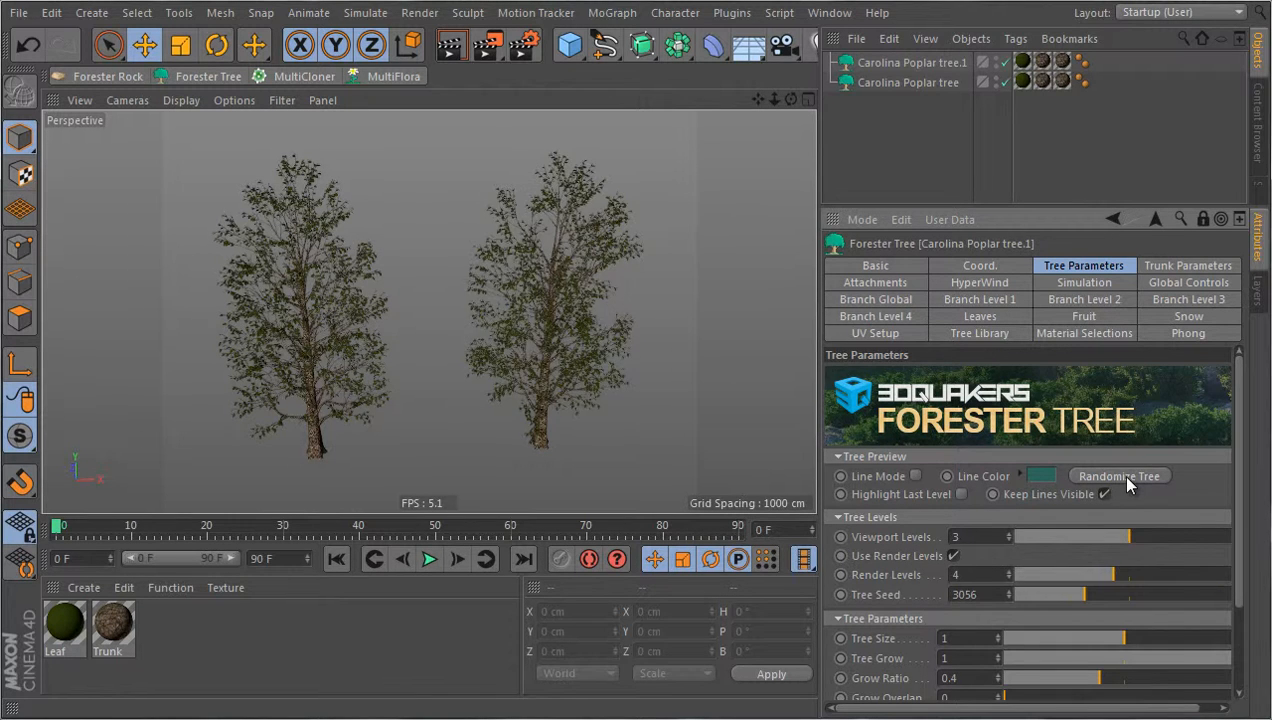
click(1127, 477)
click(1127, 477)
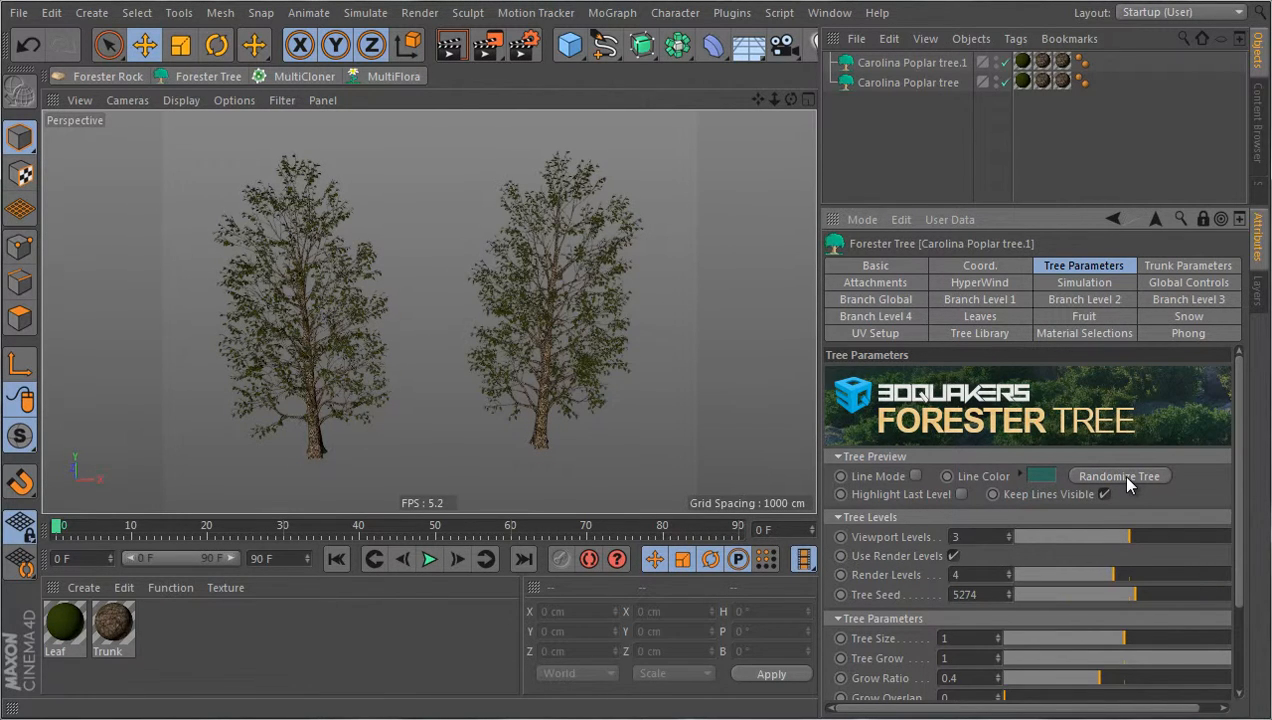
click(1127, 479)
alt+drag(705, 348, 600, 322)
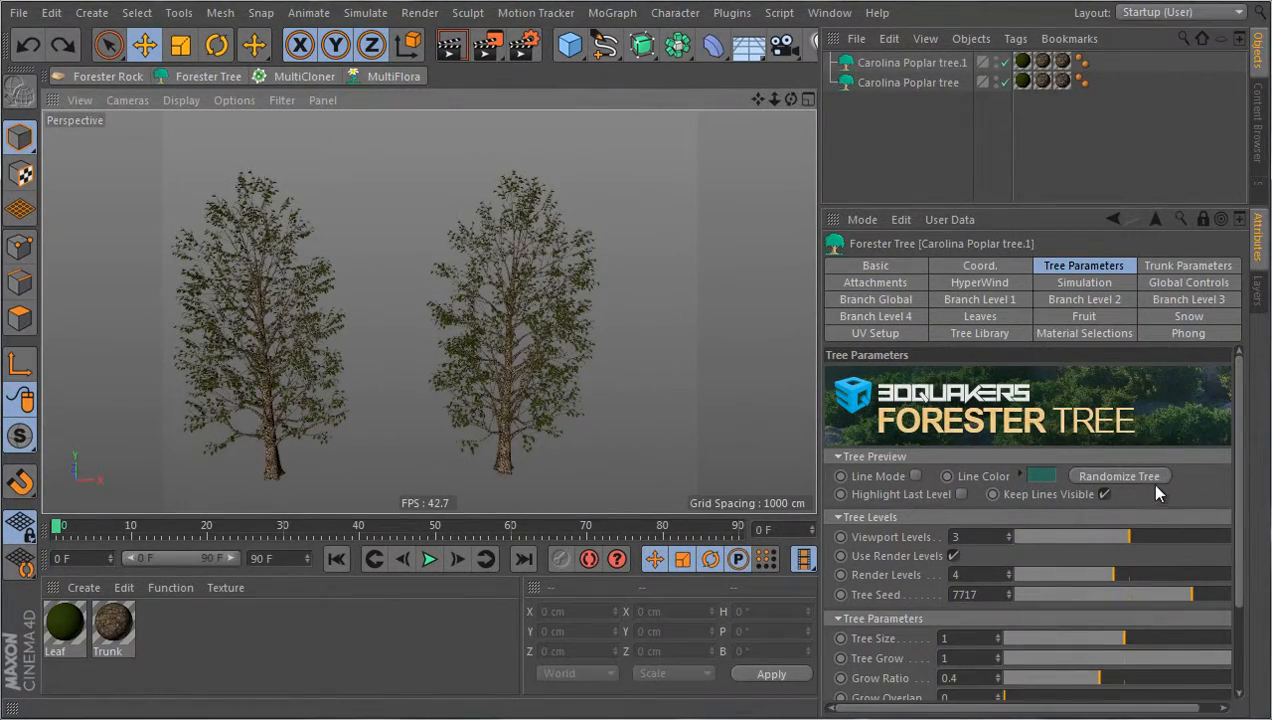
click(1135, 479)
alt+drag(795, 416, 564, 410)
scroll(585, 415, up, 5)
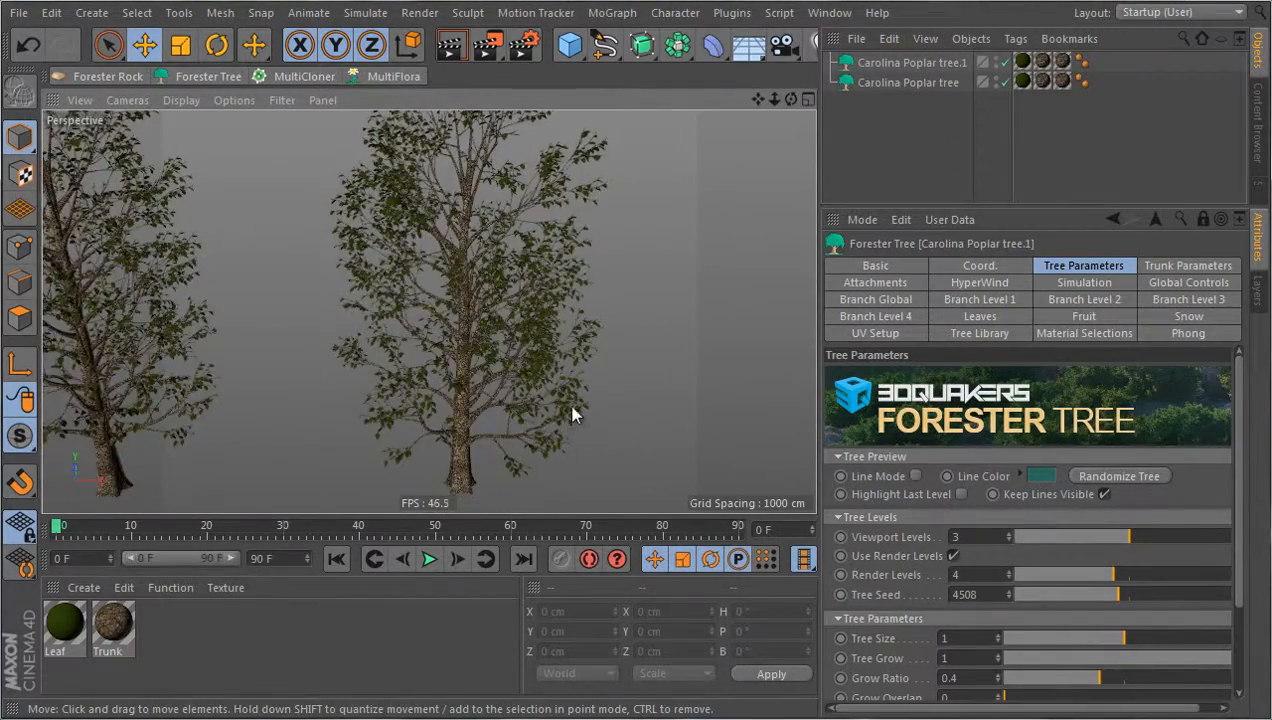
Step: Try a global Branch Wave X of about 55 and Branch Wave Z of about 48 on the copied tree, resetting both to 0
scroll(571, 407, down, 3)
scroll(457, 341, up, 5)
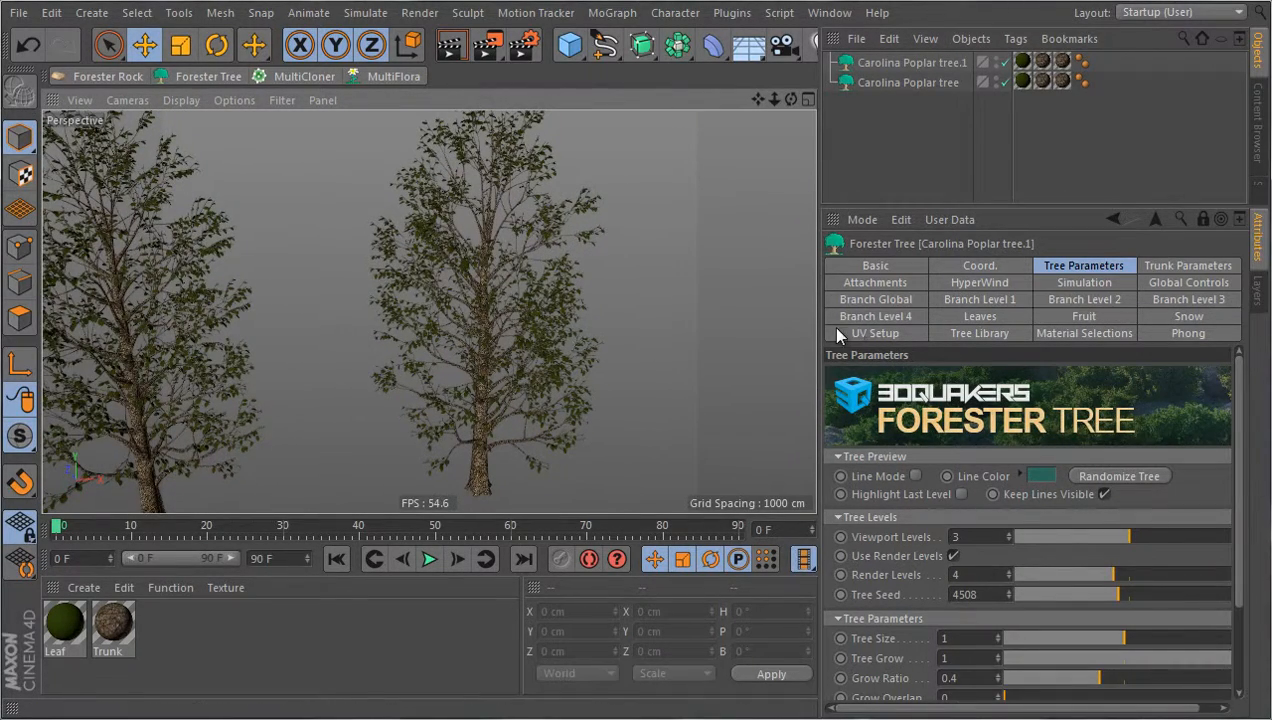
click(1190, 283)
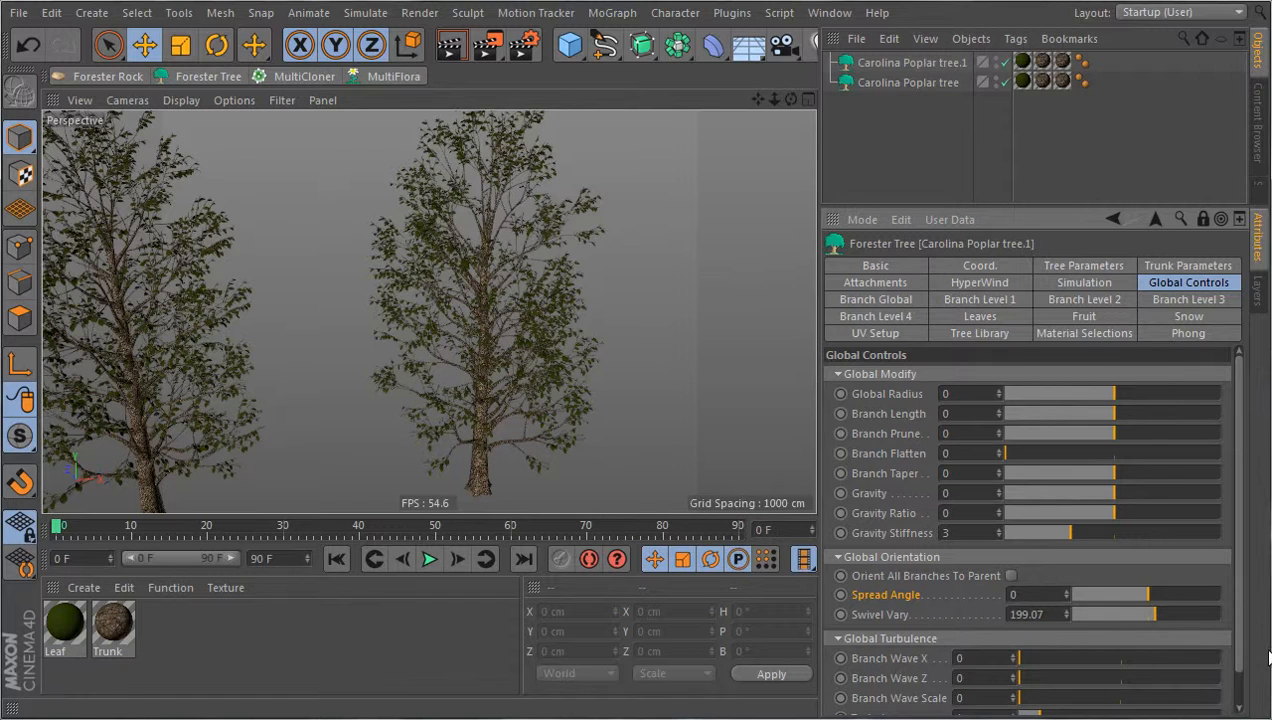
scroll(1247, 655, down, 2)
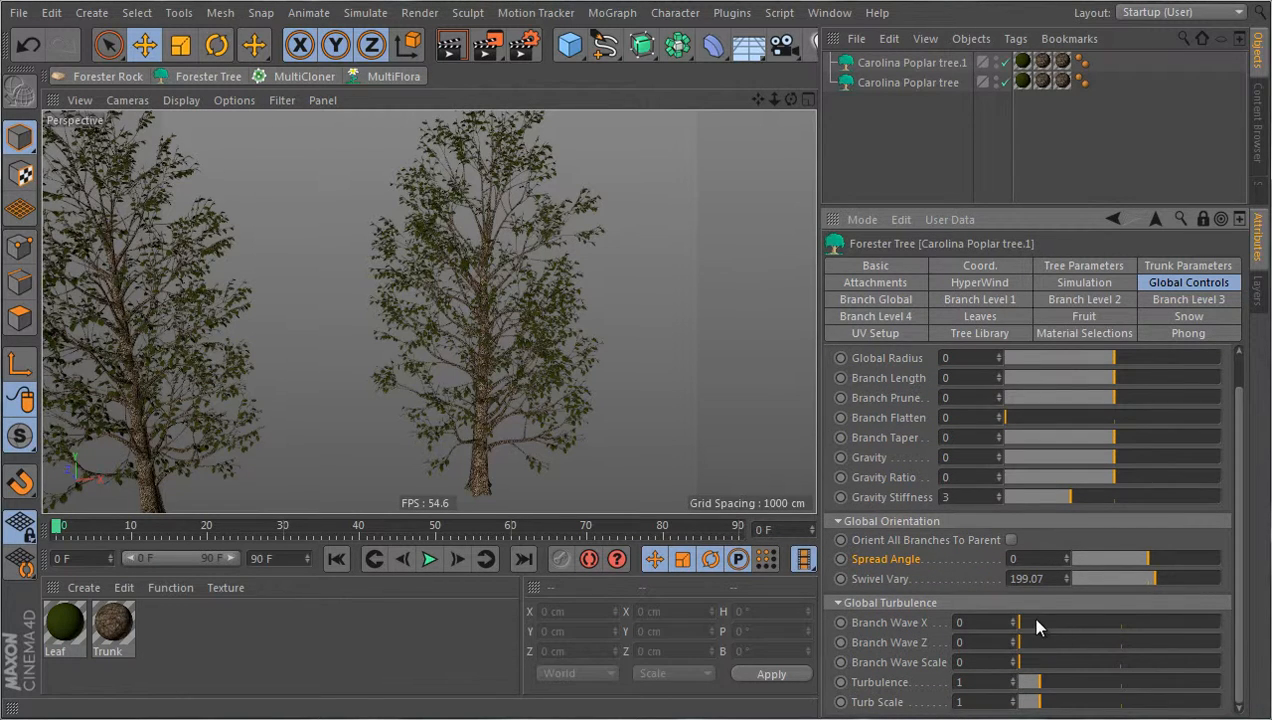
drag(1024, 618, 1045, 618)
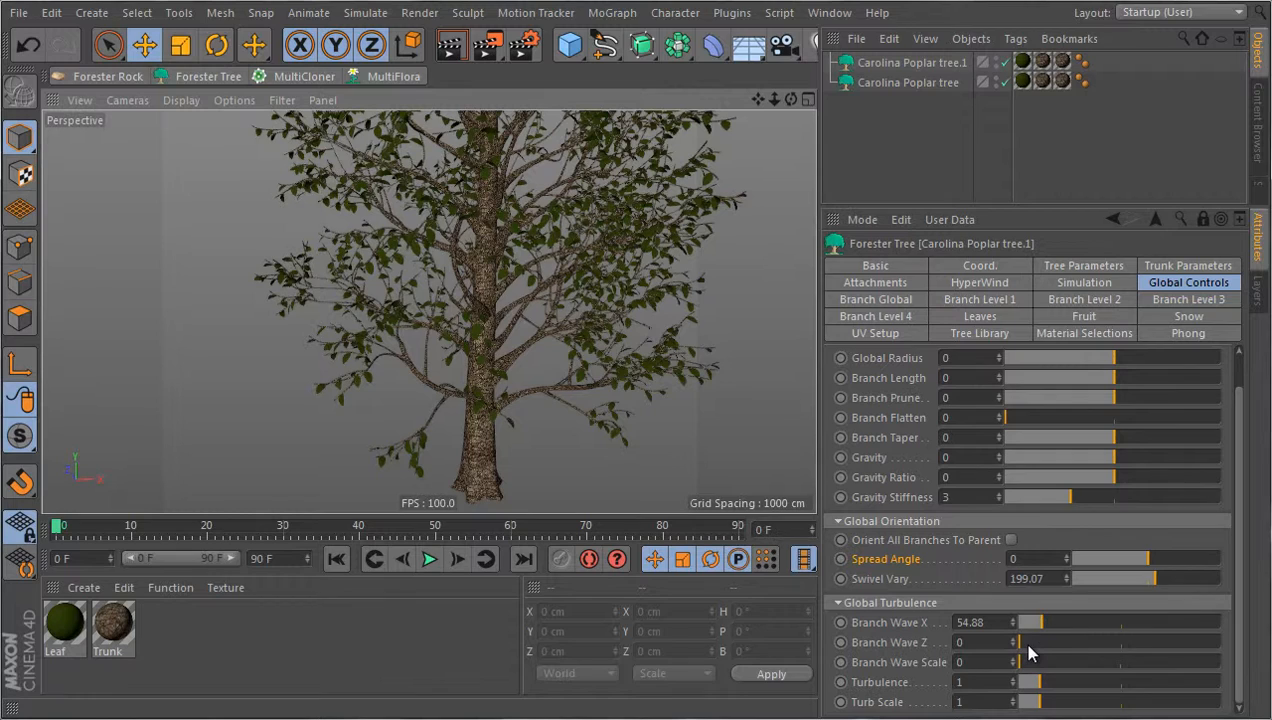
drag(1028, 645, 1041, 642)
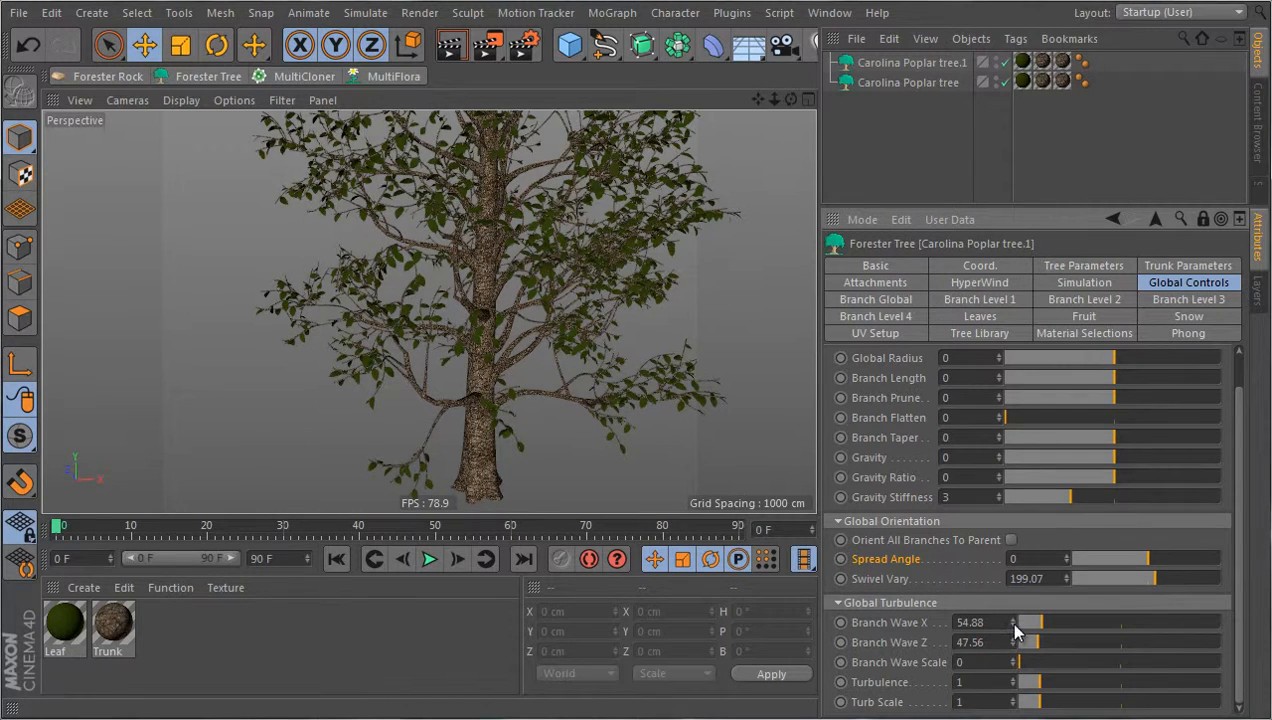
mouse_move(1034, 663)
mouse_down()
mouse_move(1167, 653)
mouse_move(1094, 676)
mouse_move(1010, 668)
mouse_up()
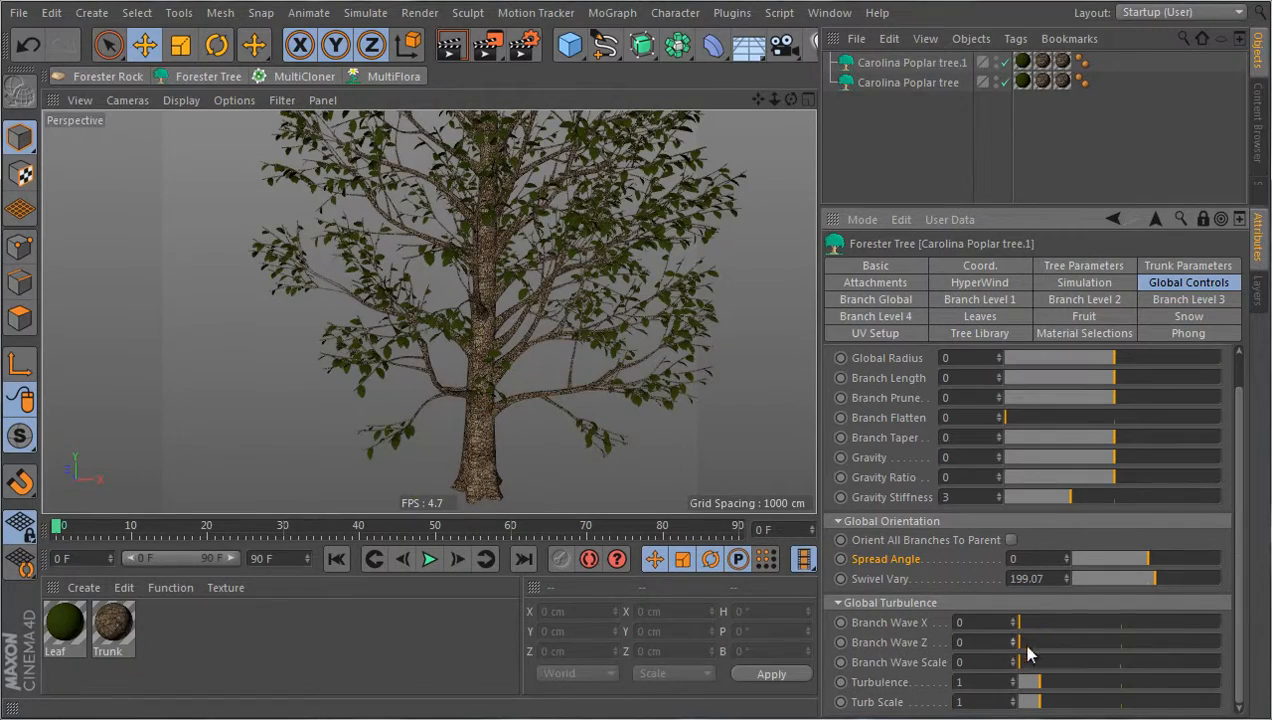
Step: Try setting the copied tree's global Turbulence and its Branch Level 1 Branch Waves Z to 0, undoing both changes
drag(1040, 686, 1000, 682)
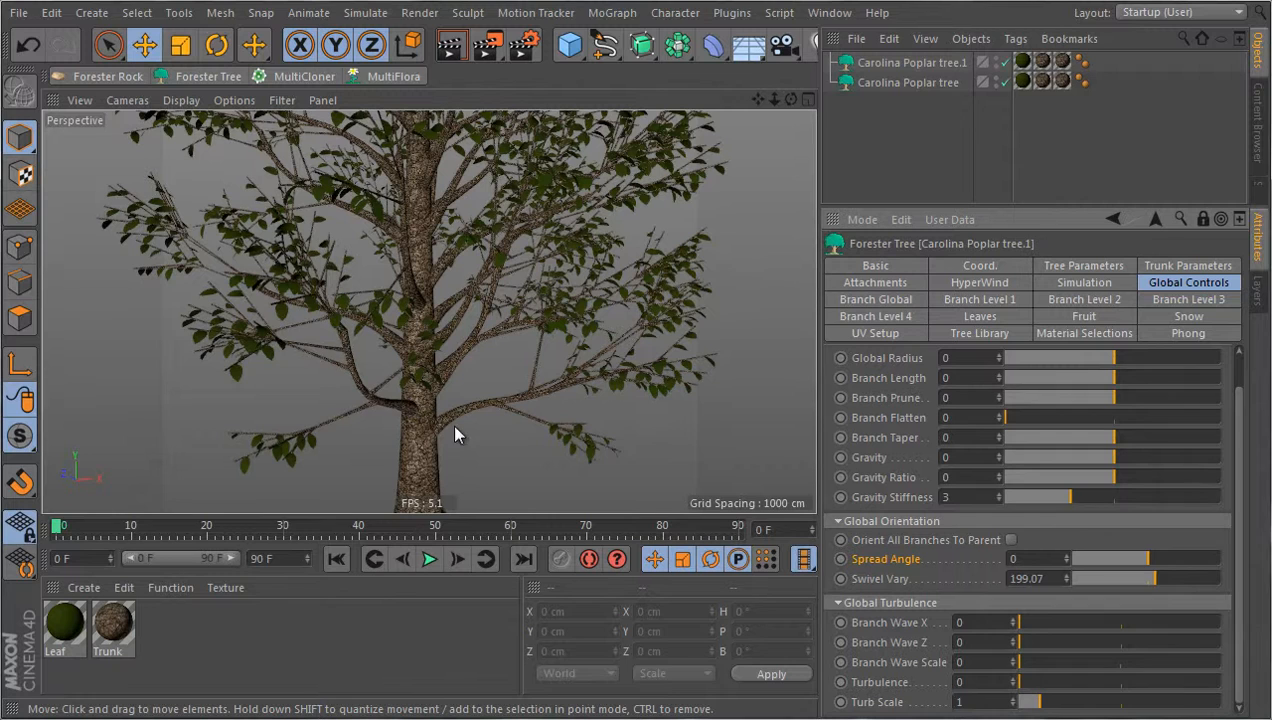
click(976, 300)
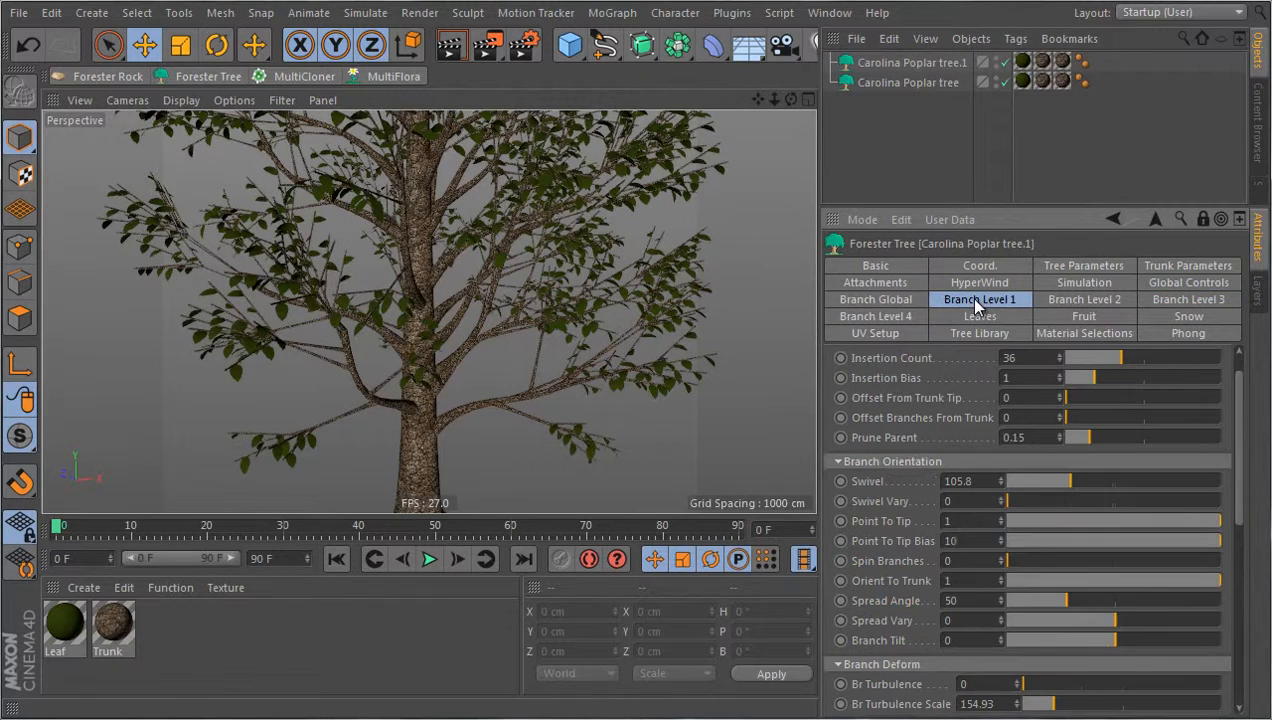
scroll(893, 582, down, 5)
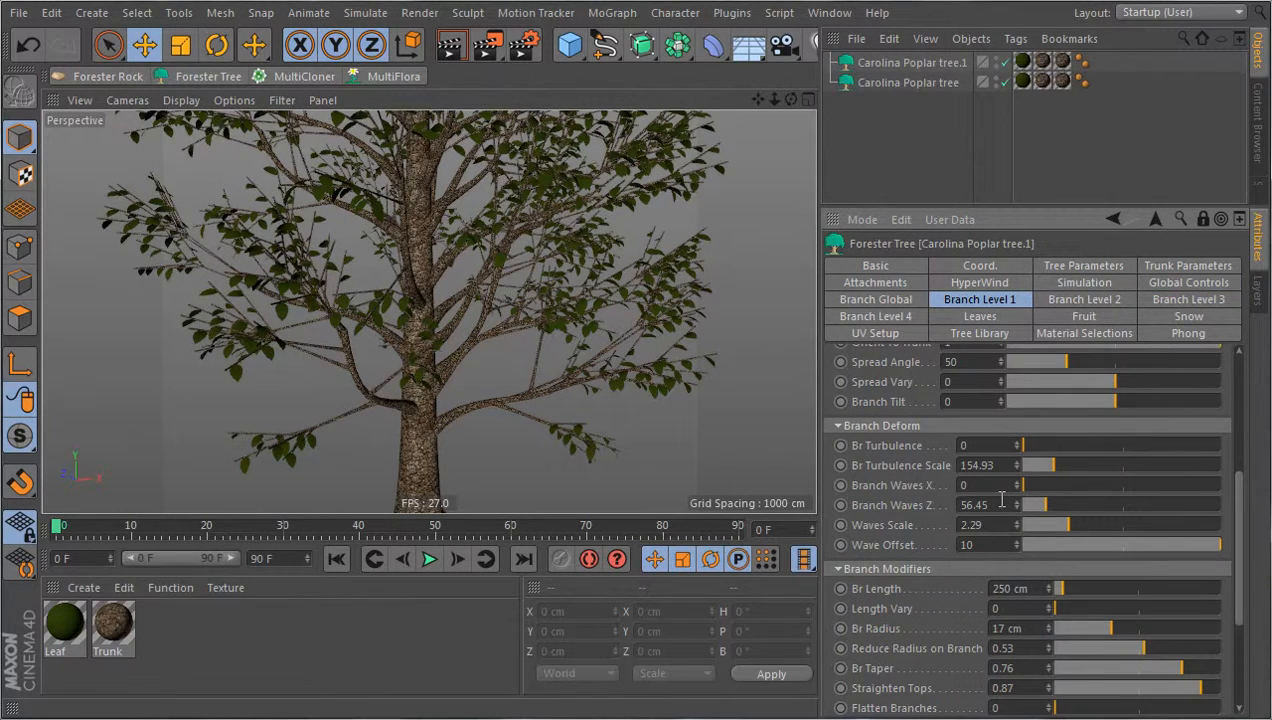
drag(988, 505, 937, 503)
text(0)
key(Return)
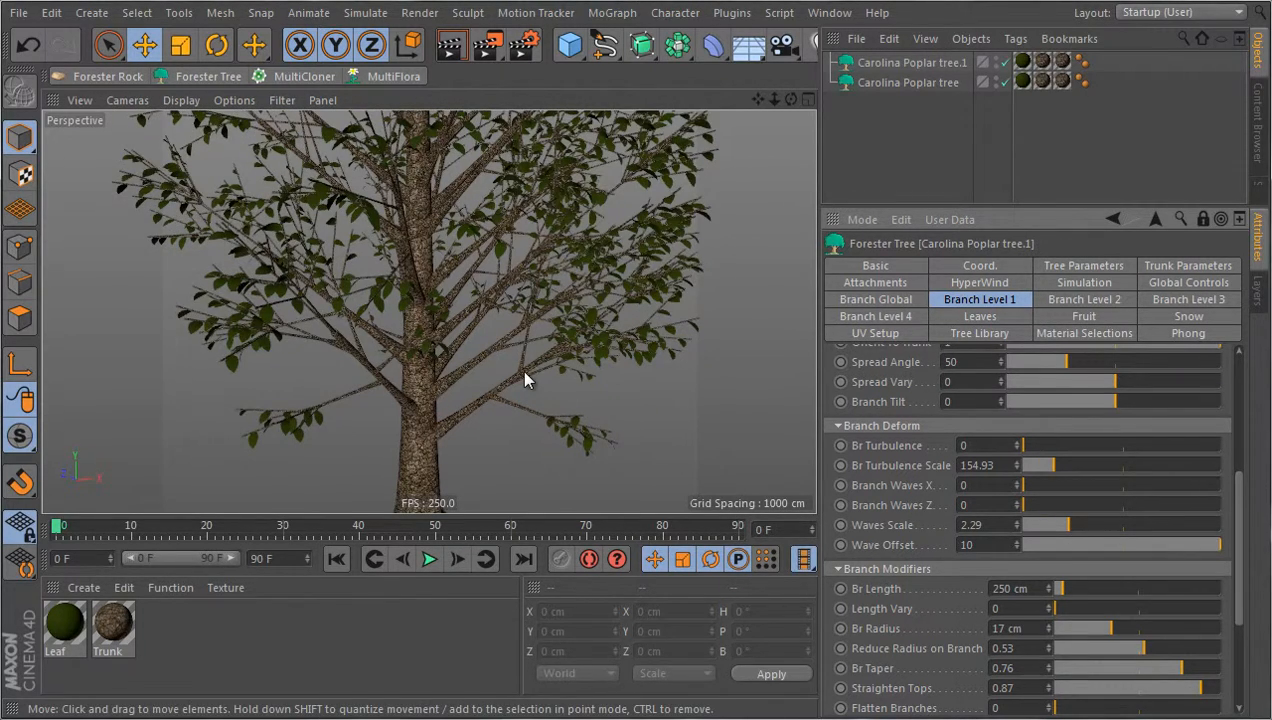
alt+right_drag(483, 415, 450, 468)
mouse_move(562, 395)
alt+mouse_down()
mouse_move(537, 398)
mouse_move(581, 401)
alt+mouse_up()
key(ctrl+z)
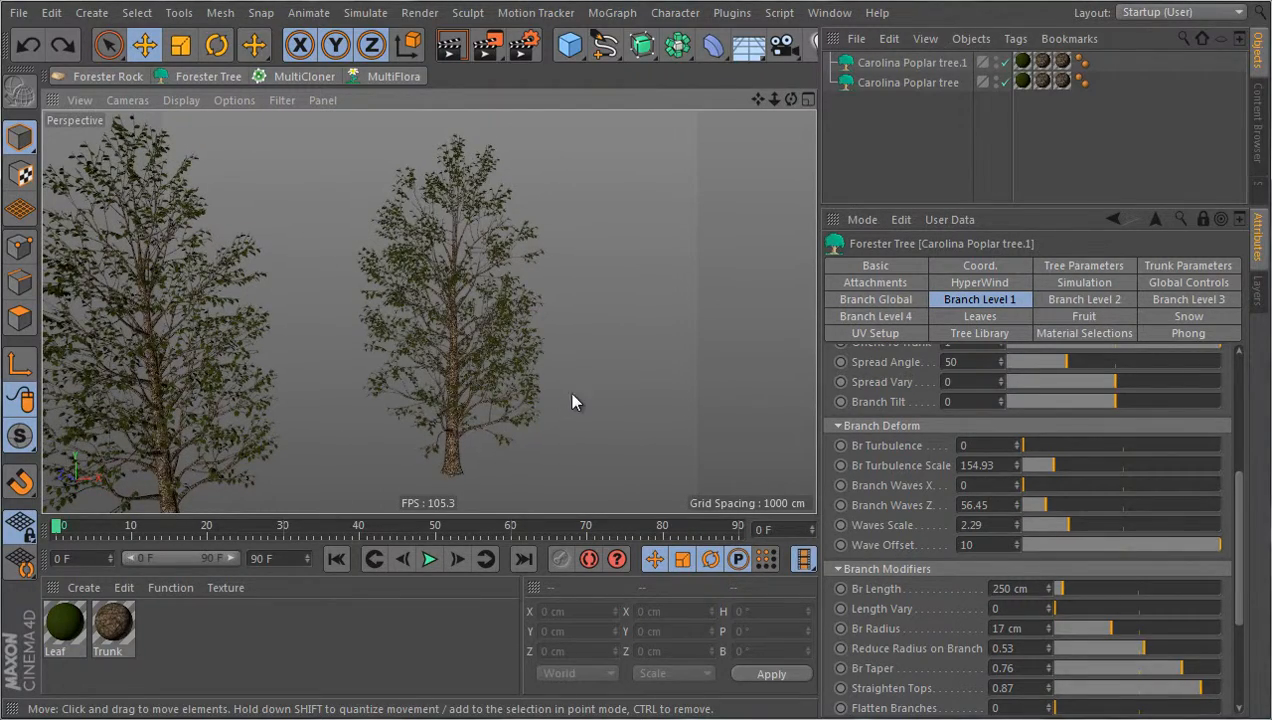
Step: Try global Turb Scale values of 6.66 and 0.12 on the copied tree, inspecting the branches, and reset the value to 1
click(1188, 282)
scroll(465, 451, up, 5)
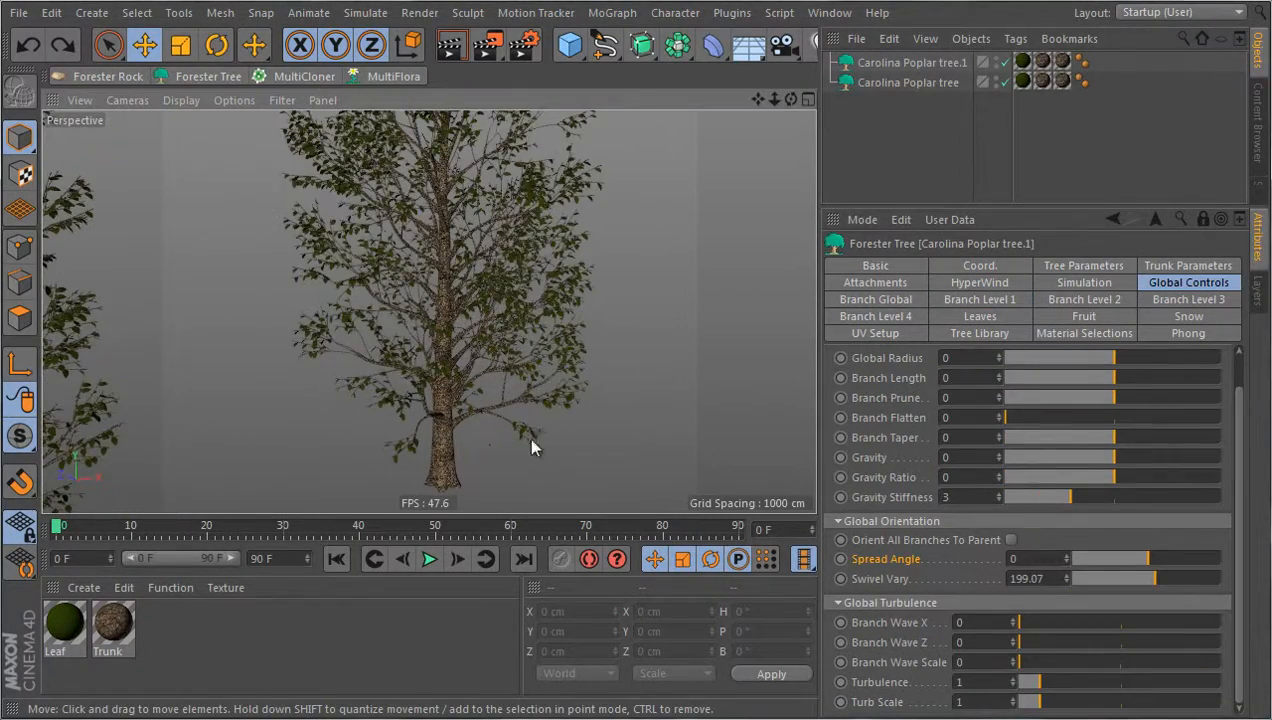
mouse_move(532, 447)
alt+mouse_down()
mouse_move(548, 437)
mouse_move(538, 447)
alt+mouse_up()
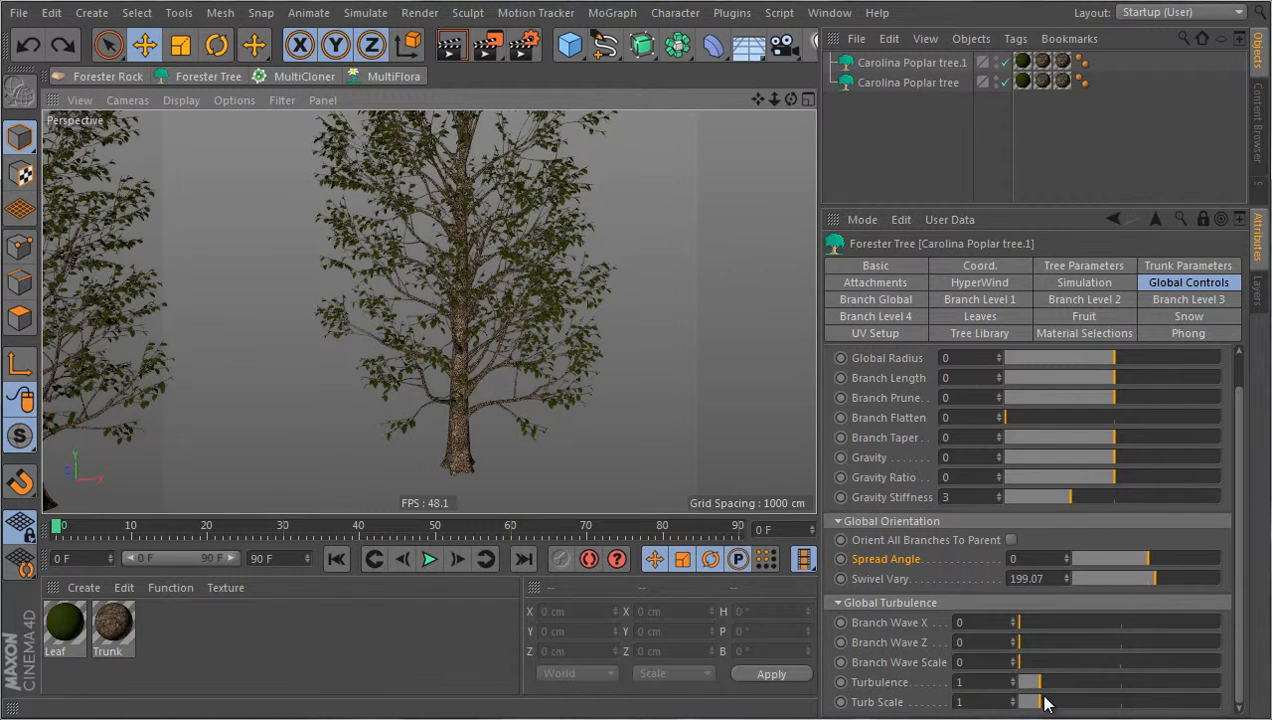
drag(1043, 706, 1157, 700)
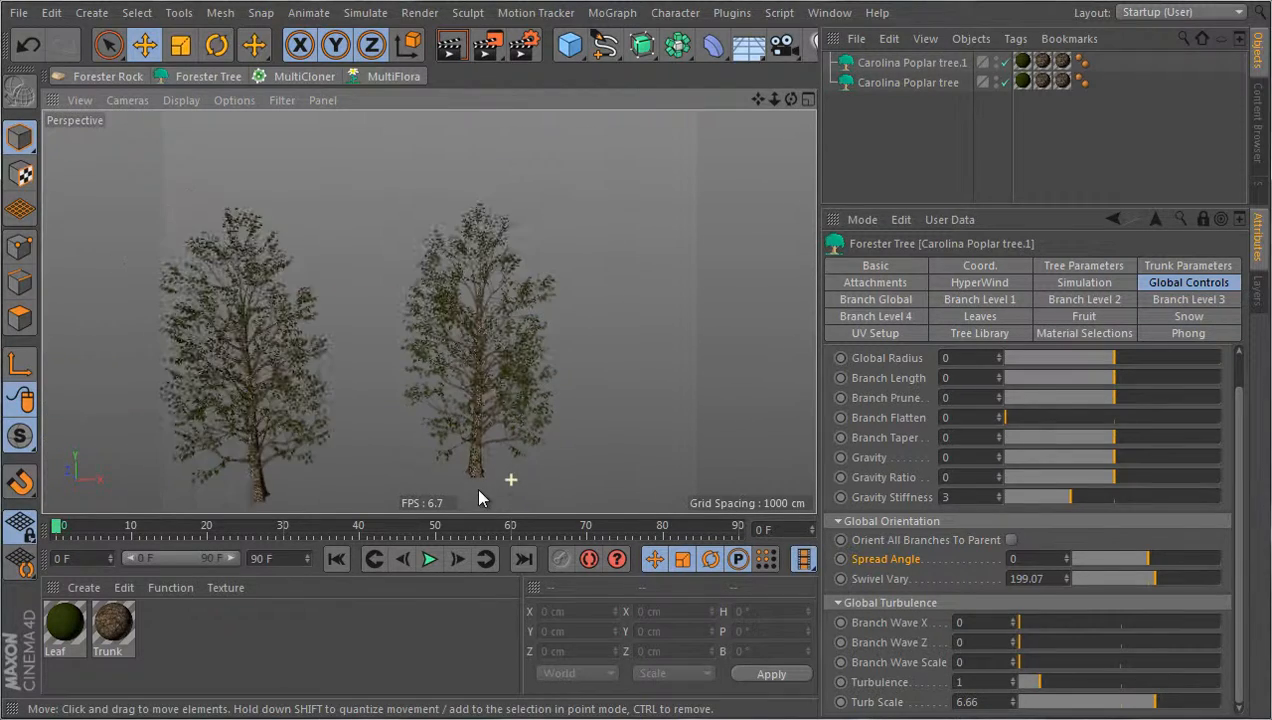
scroll(481, 477, down, 2)
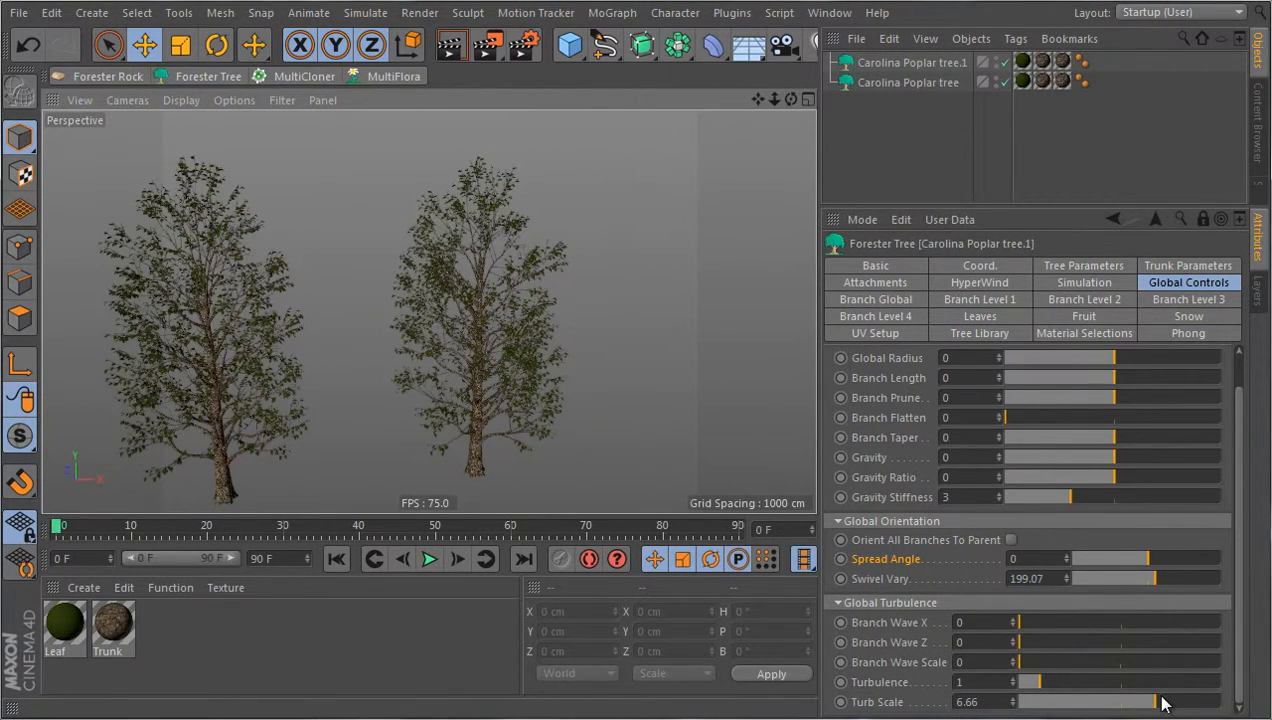
drag(1163, 704, 1022, 708)
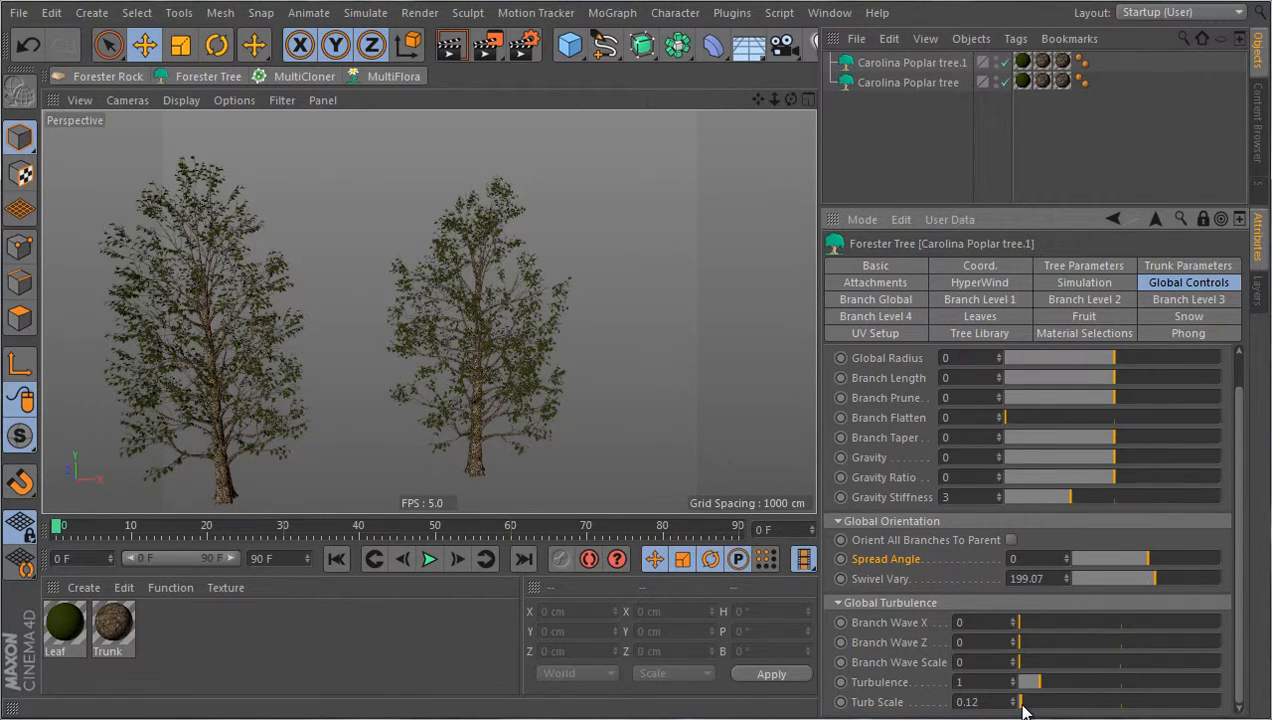
scroll(516, 358, up, 8)
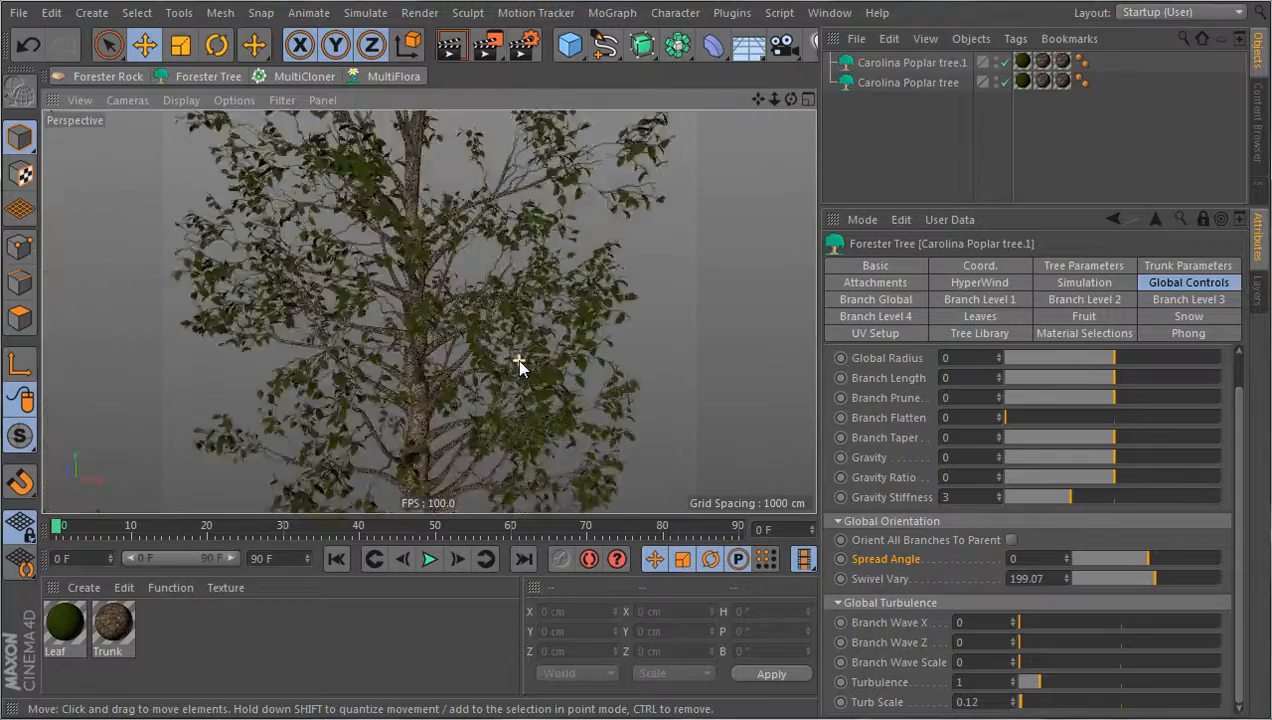
alt+drag(549, 363, 520, 326)
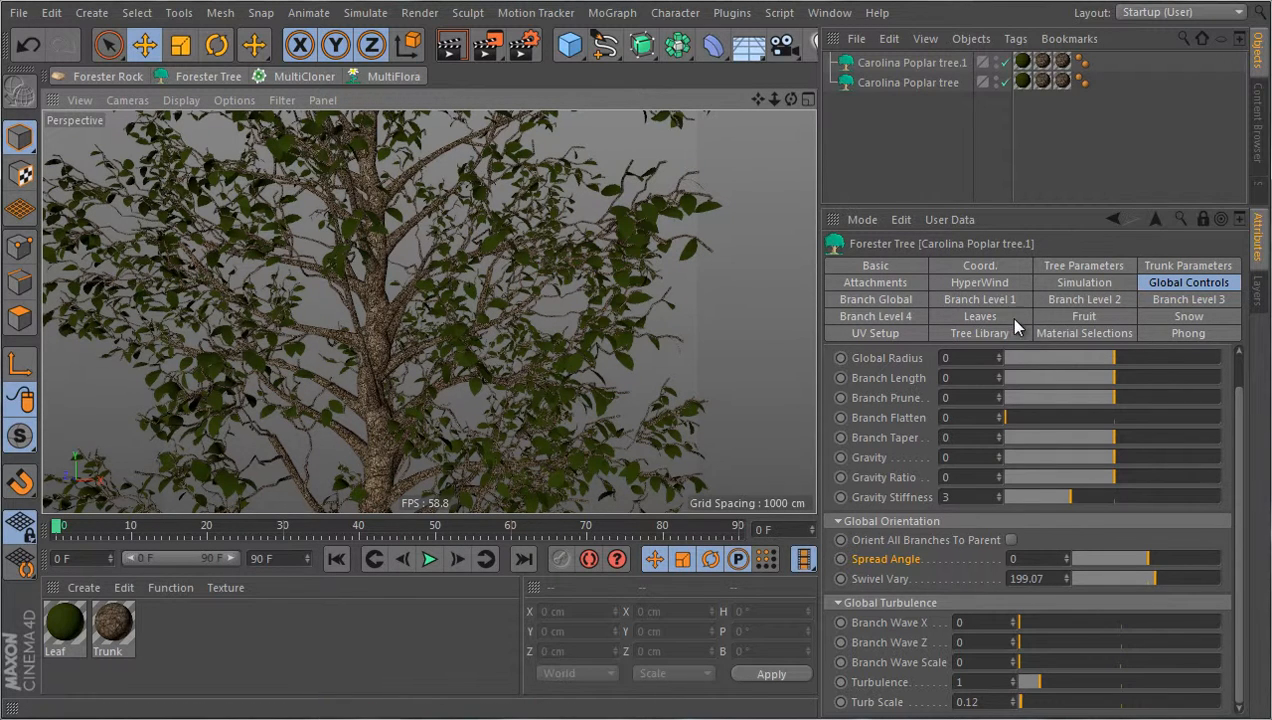
right_click(1014, 702)
scroll(505, 349, down, 8)
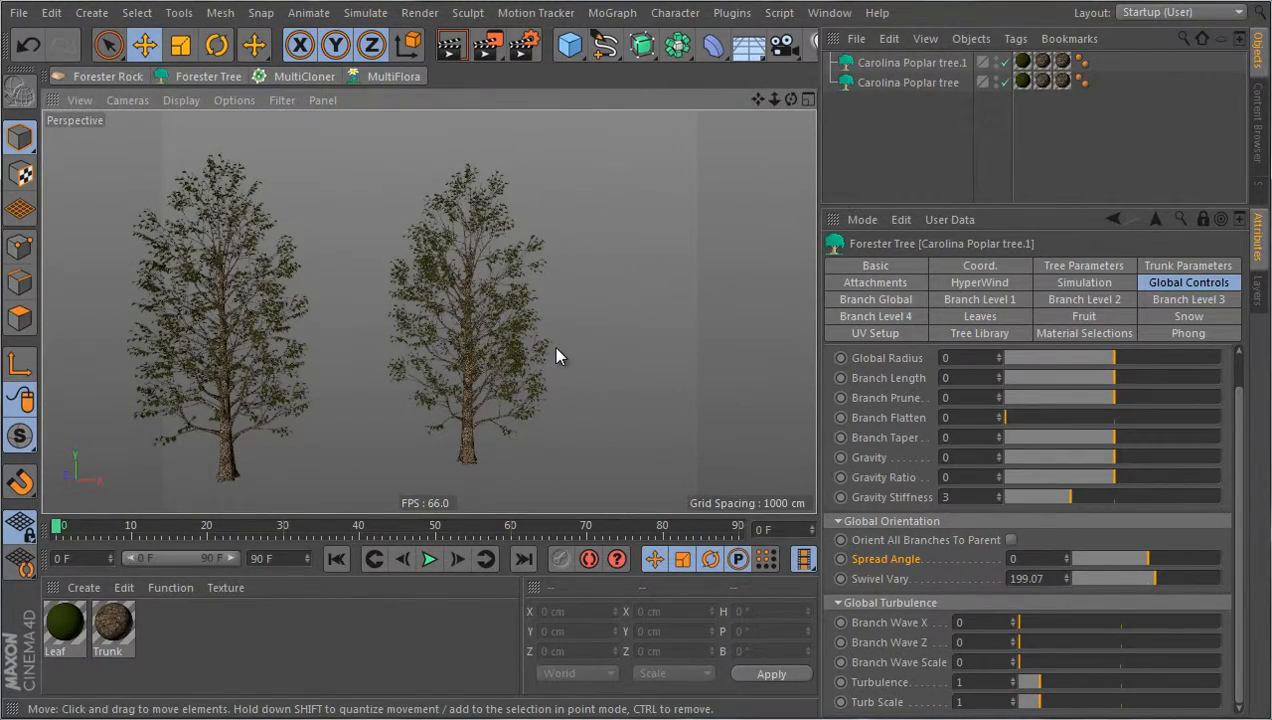
Step: Show the Branch Global parameters and examine the upper branches and leaf coverage of the copied tree from several angles up close
alt+drag(554, 355, 584, 351)
click(876, 299)
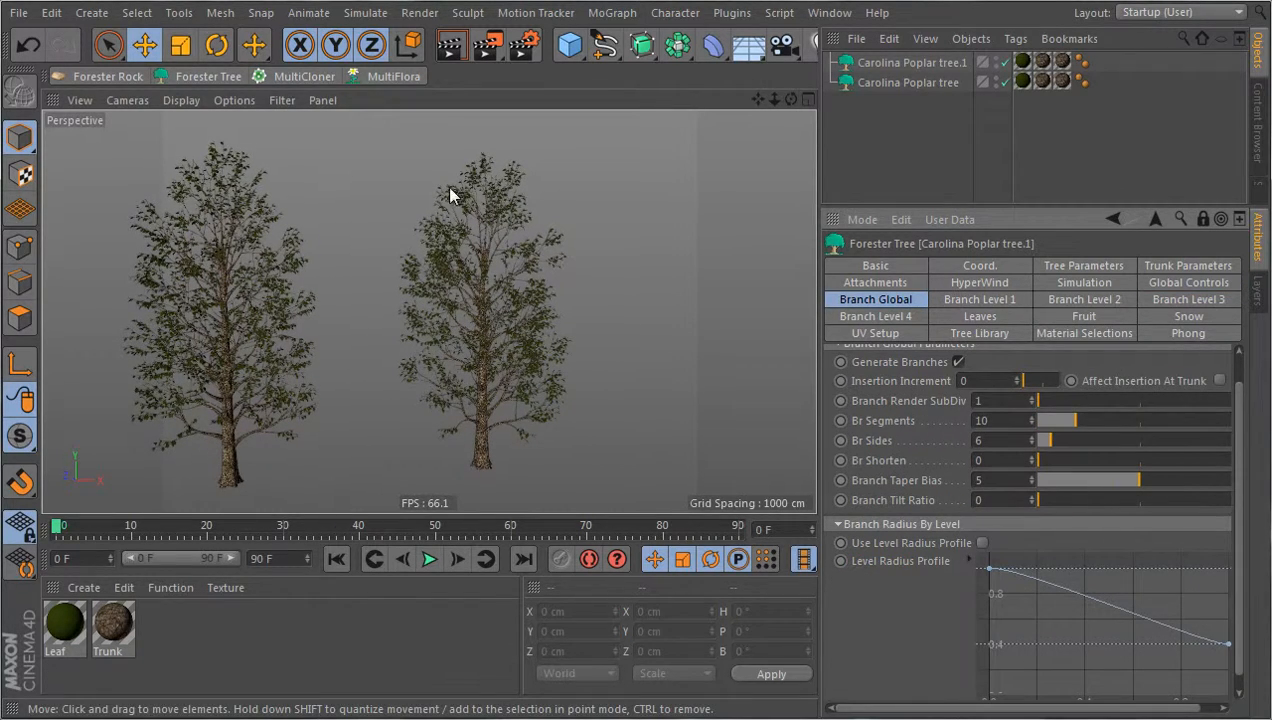
scroll(470, 168, up, 6)
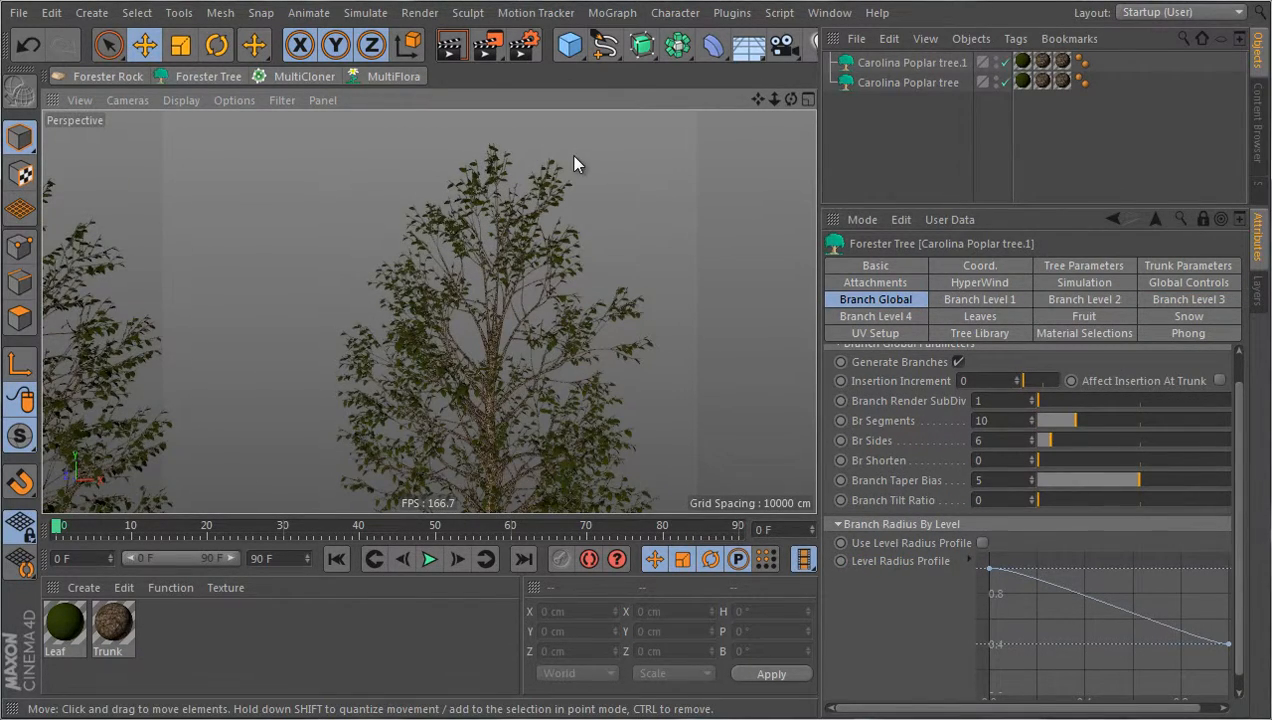
scroll(574, 158, up, 3)
alt+drag(548, 179, 605, 204)
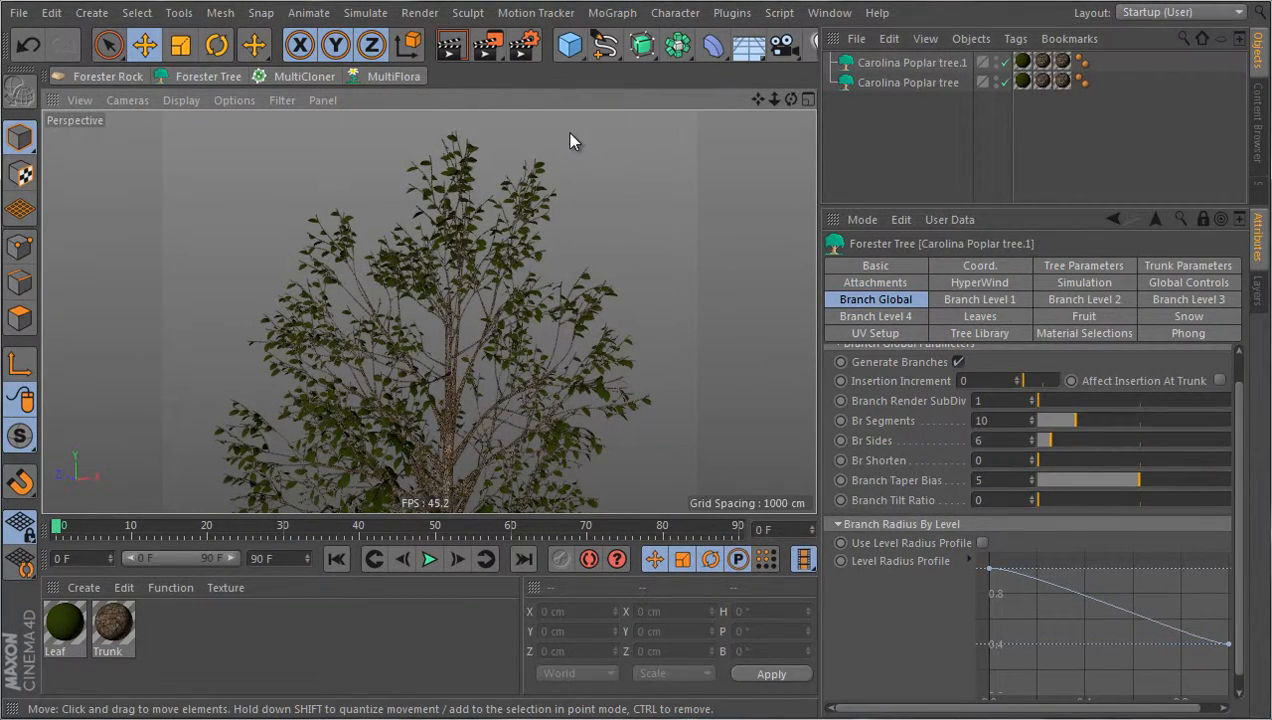
scroll(564, 133, up, 2)
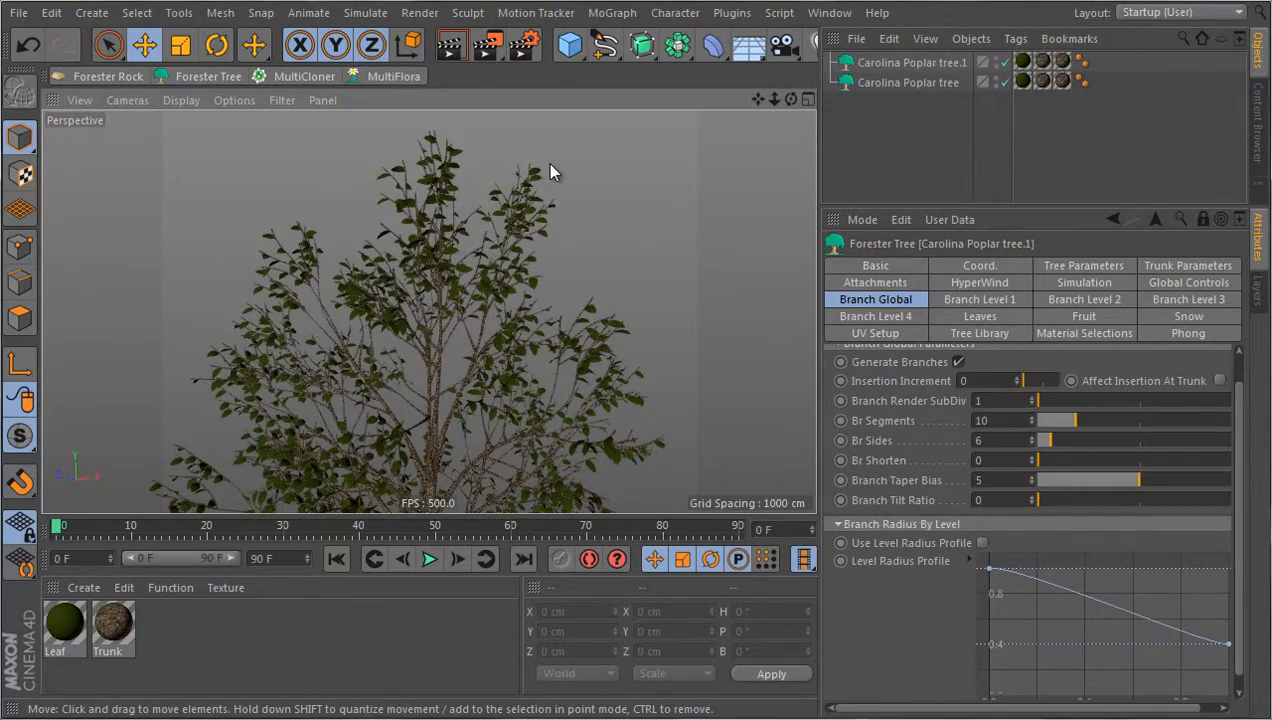
alt+drag(551, 170, 486, 187)
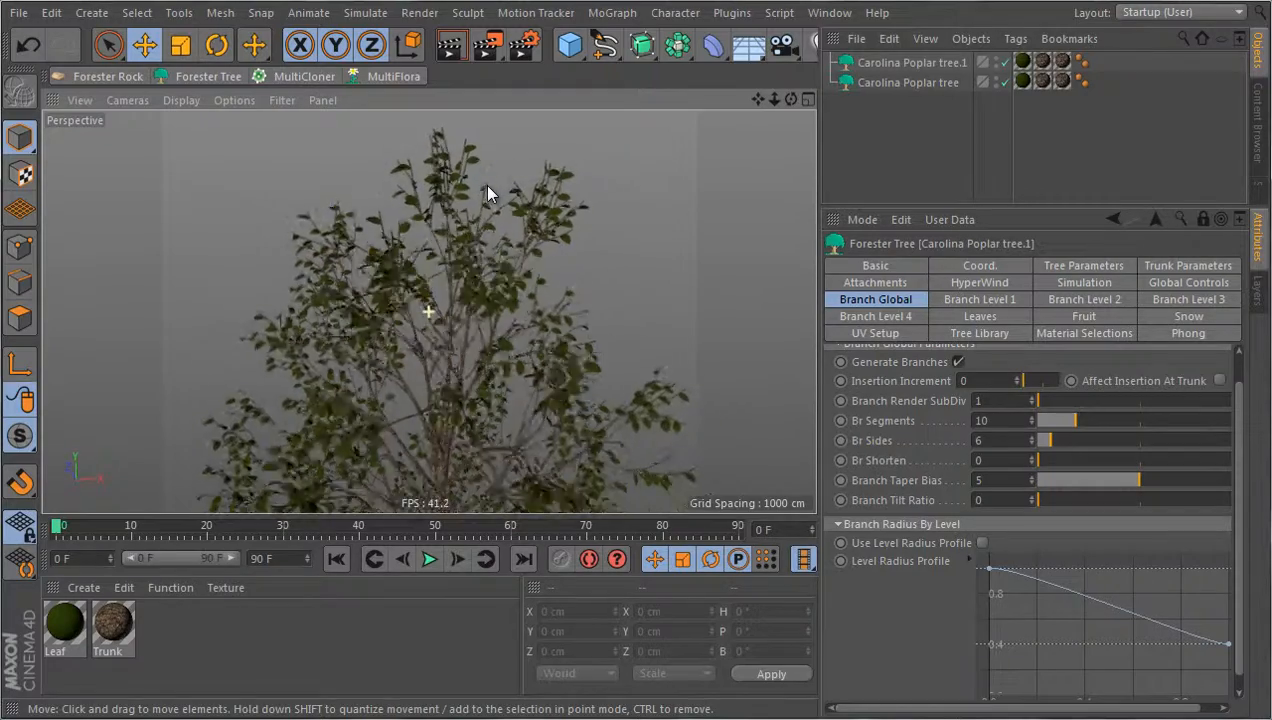
scroll(484, 187, down, 6)
scroll(483, 188, up, 4)
scroll(490, 154, up, 5)
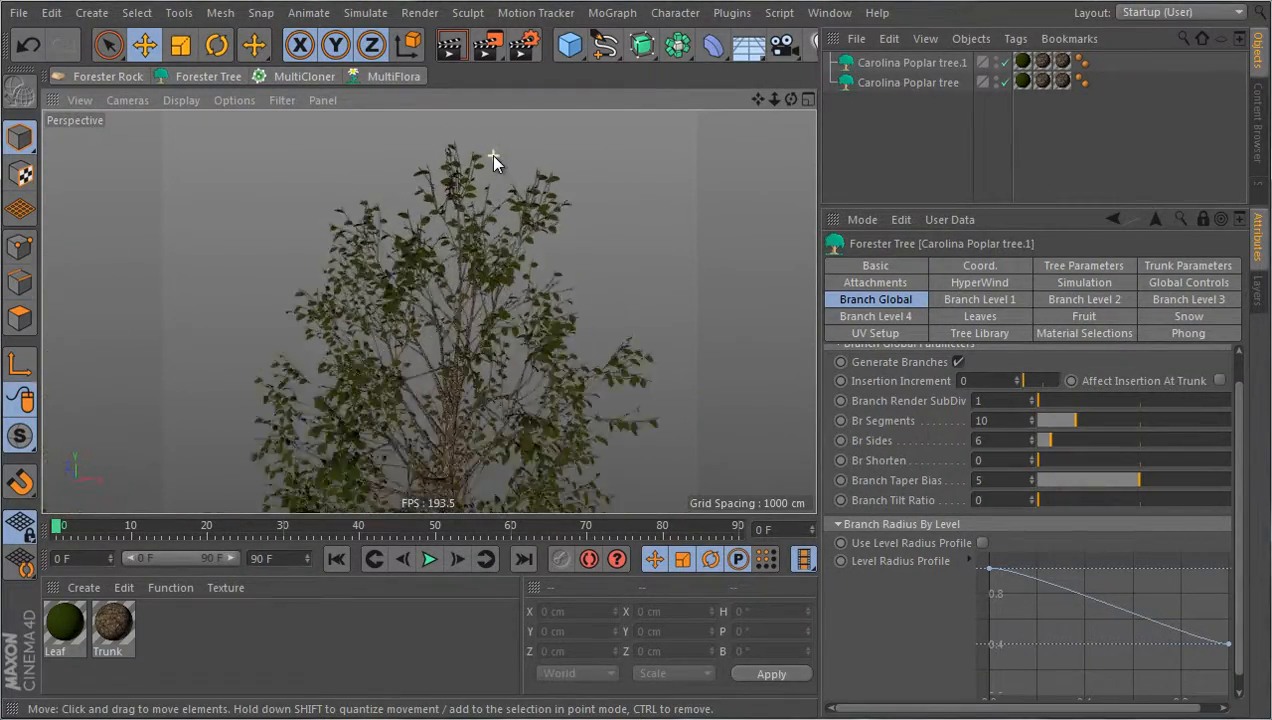
scroll(518, 140, up, 2)
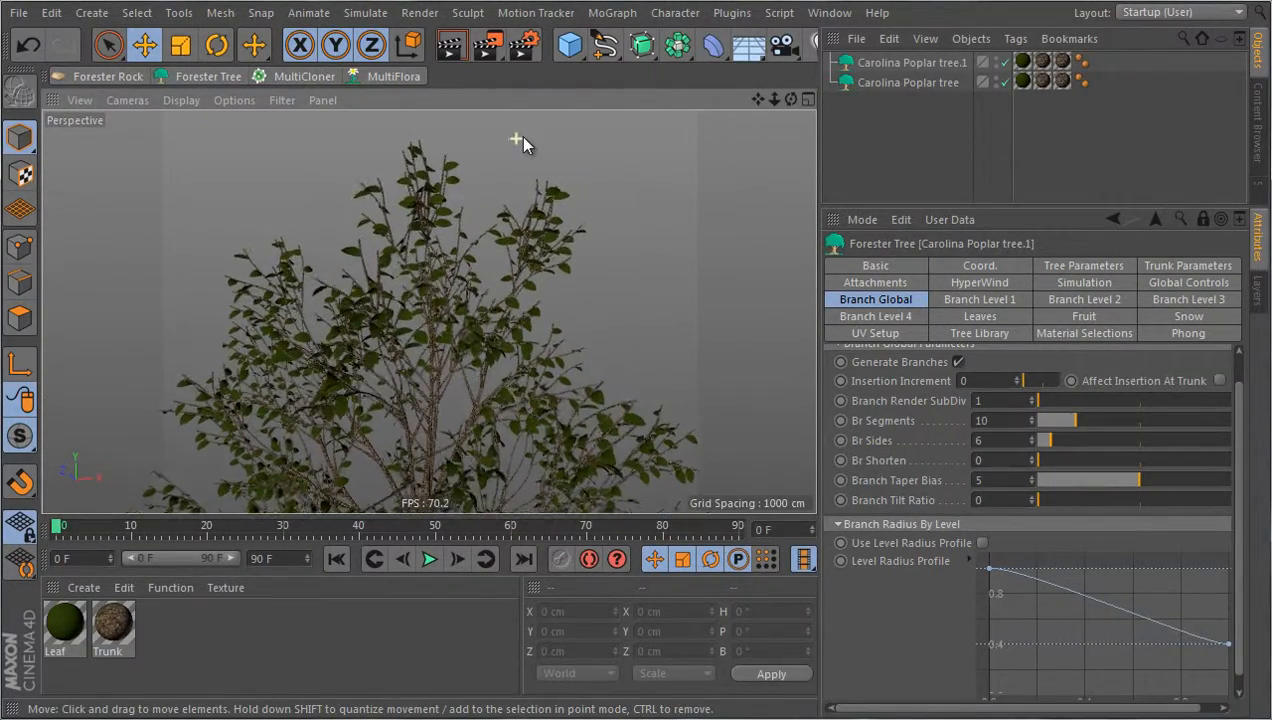
alt+drag(520, 136, 527, 146)
alt+right_drag(523, 159, 571, 153)
mouse_move(571, 153)
alt+mouse_down()
mouse_move(616, 161)
mouse_move(590, 163)
alt+mouse_up()
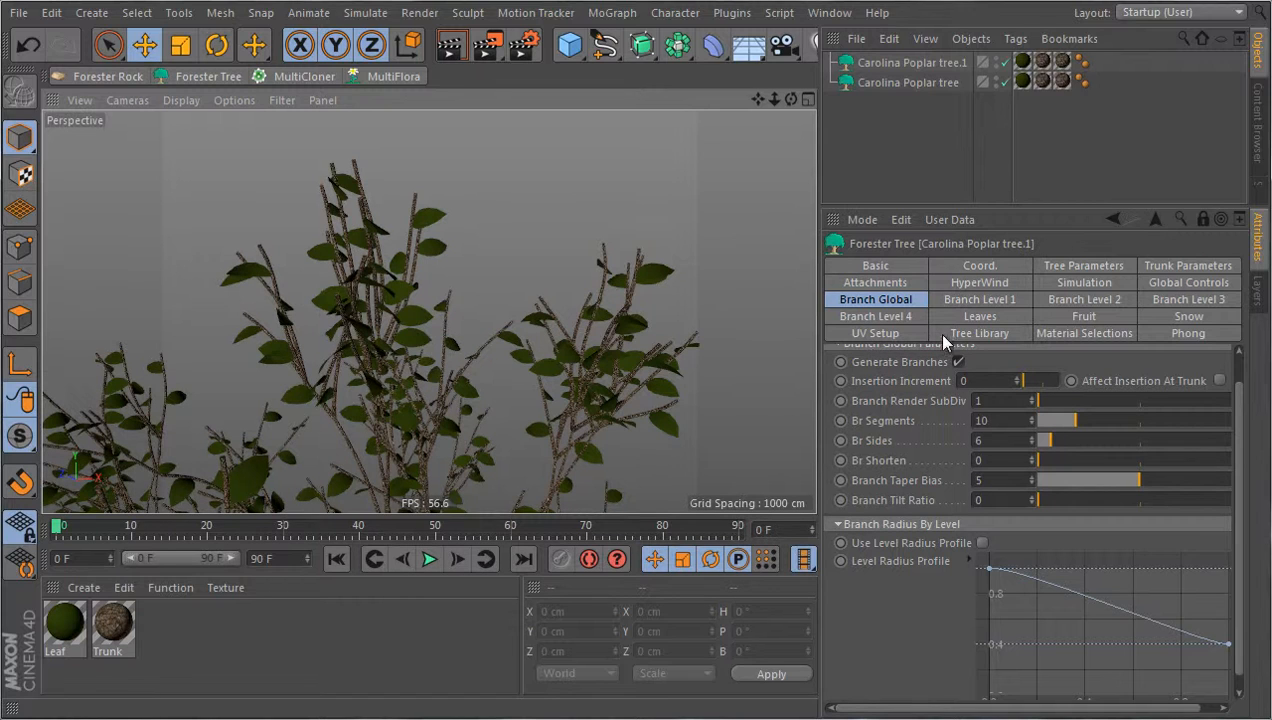
Step: Set Keep Every Nth to 1 in the copied tree's leaf distribution and inspect the denser foliage
click(979, 317)
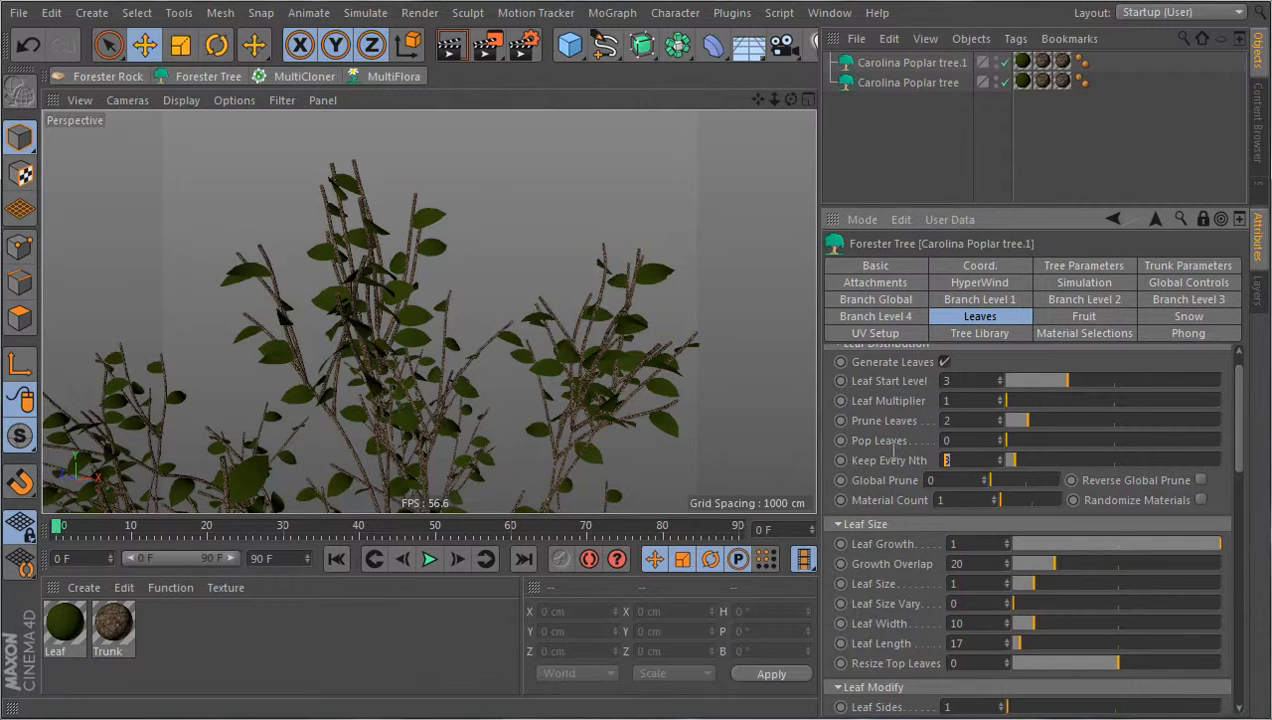
text(1)
key(Return)
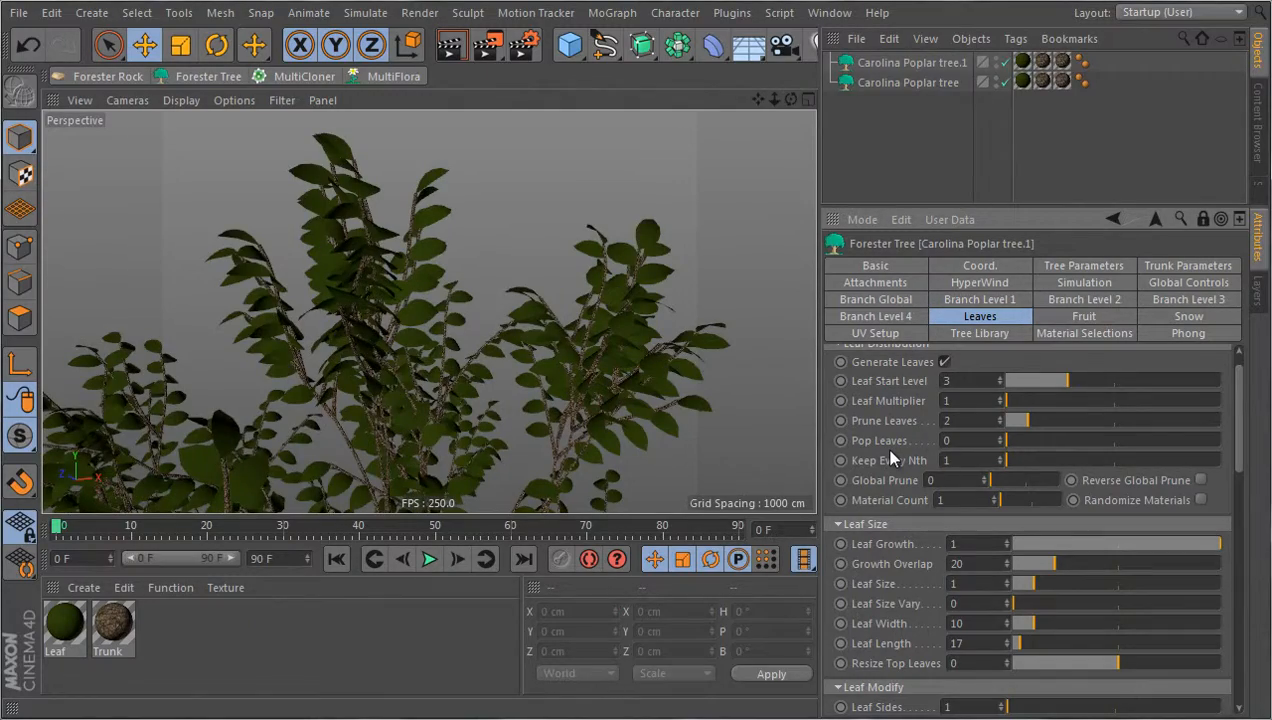
alt+drag(480, 297, 420, 363)
Step: Turn off Symmetrical Spread for the copied tree's leaves and set their Spread On Branch to 45
scroll(887, 575, down, 6)
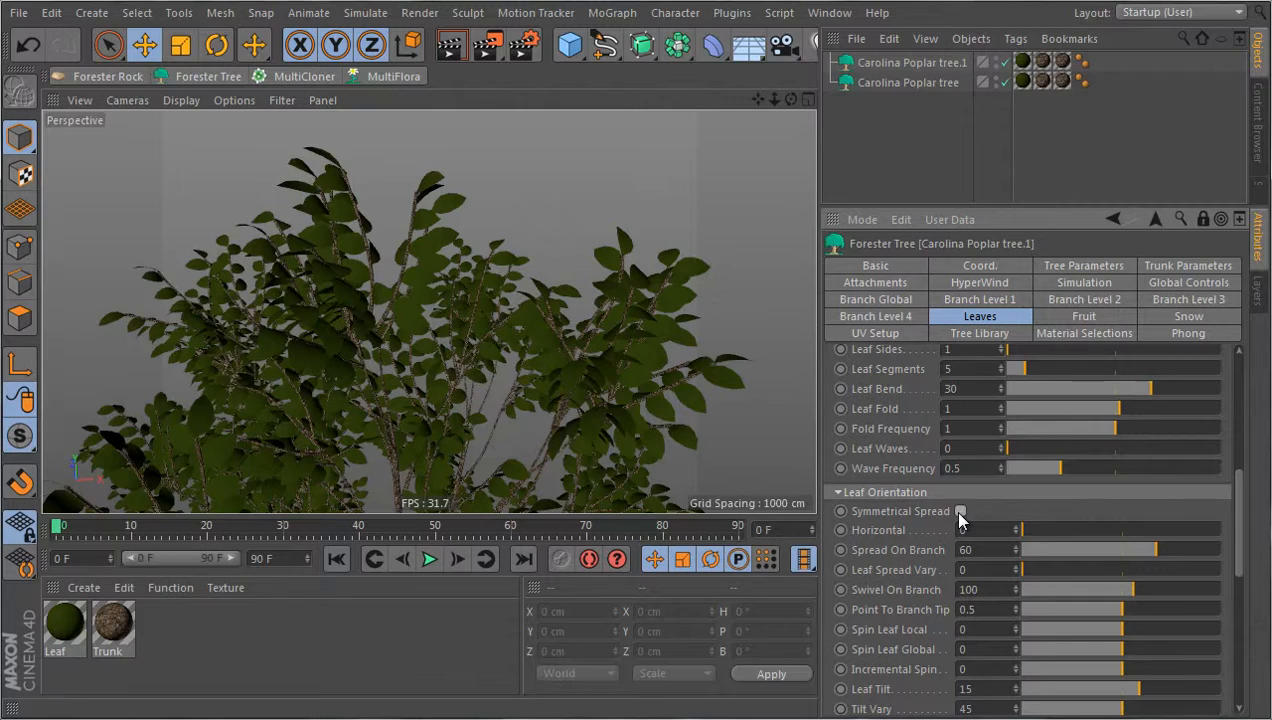
click(960, 512)
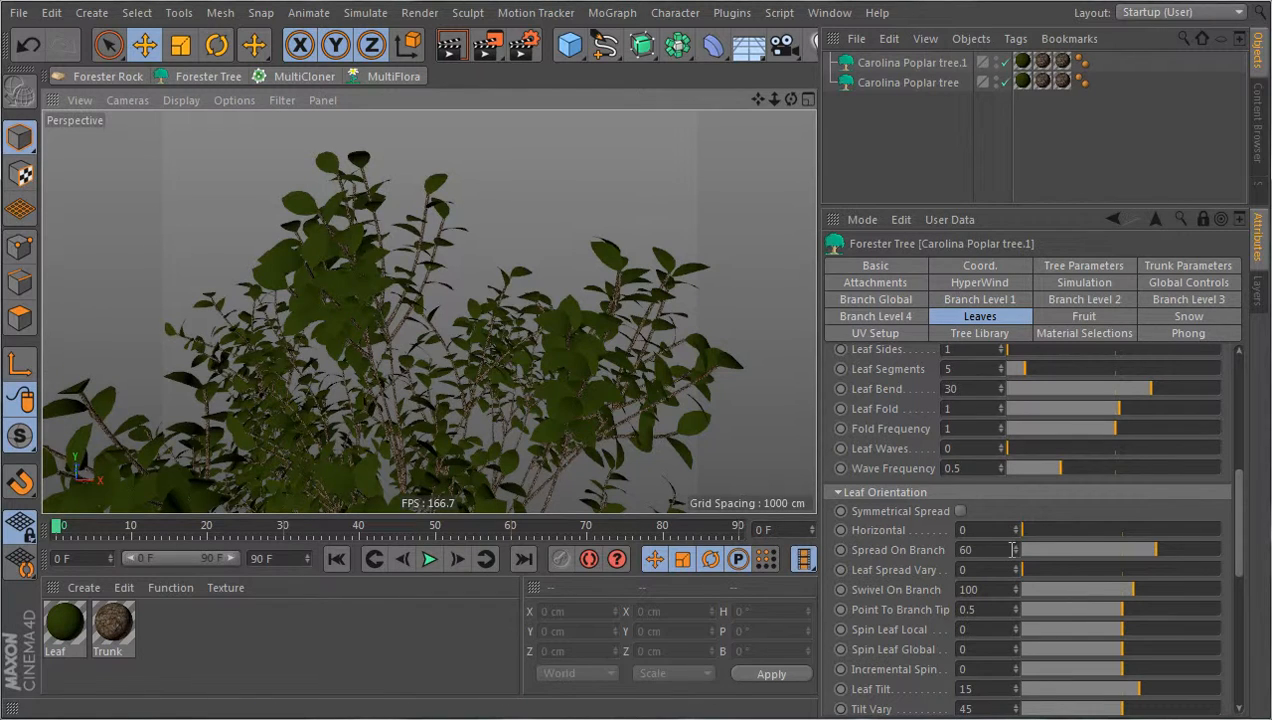
click(1000, 549)
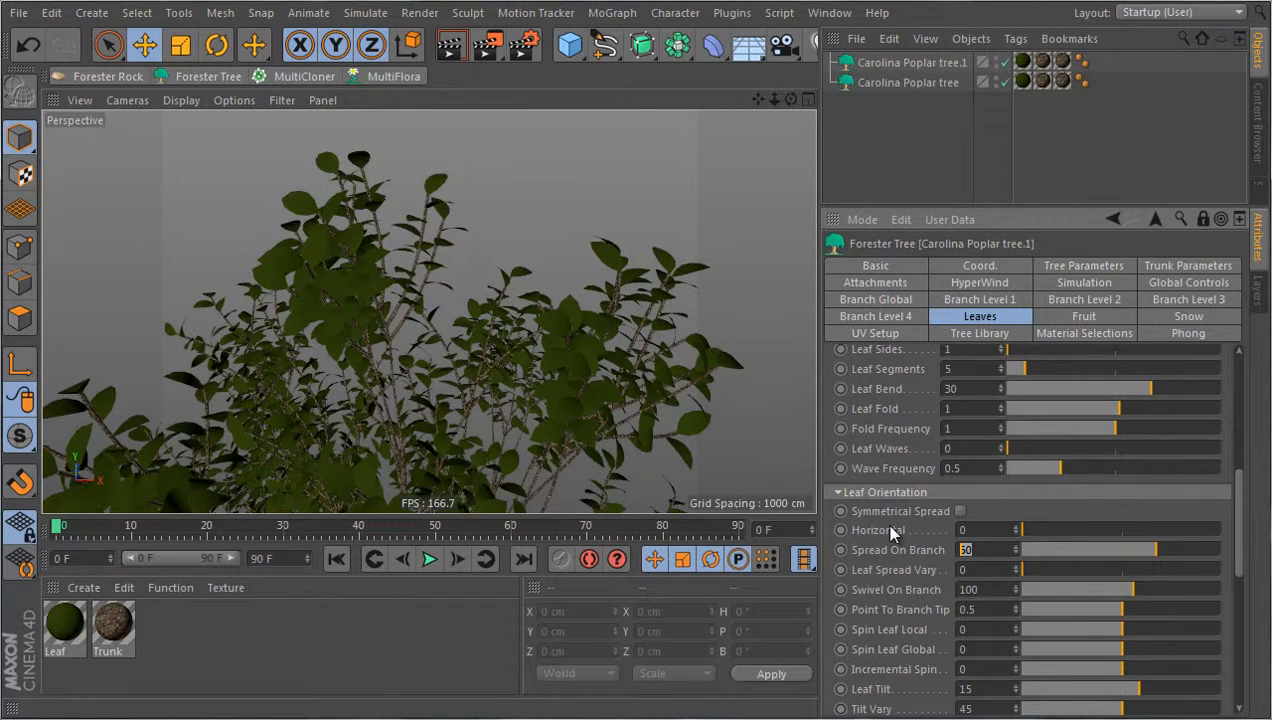
text(45)
key(Return)
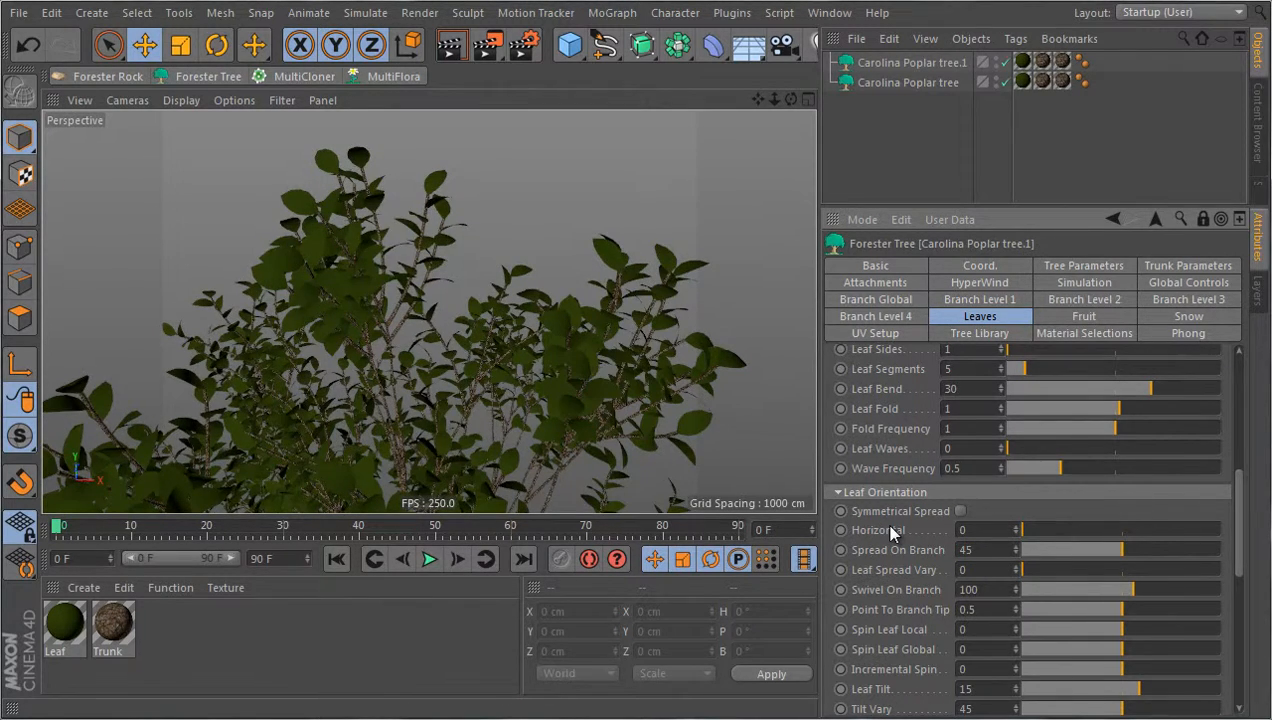
Step: Raise the leaves' Point To Branch Tip to its maximum, set Leaf Bend to 15, and inspect the copied tree's foliage
scroll(893, 533, down, 3)
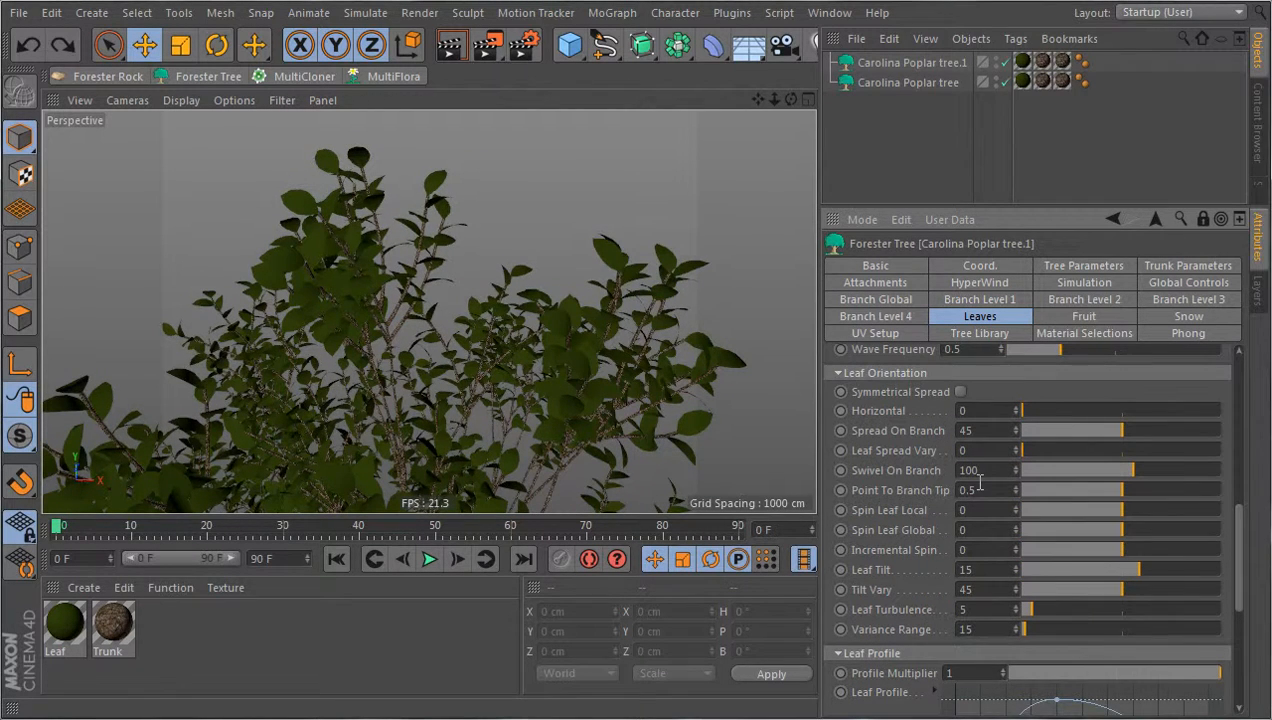
drag(1124, 491, 1266, 477)
scroll(966, 501, up, 5)
double_click(969, 506)
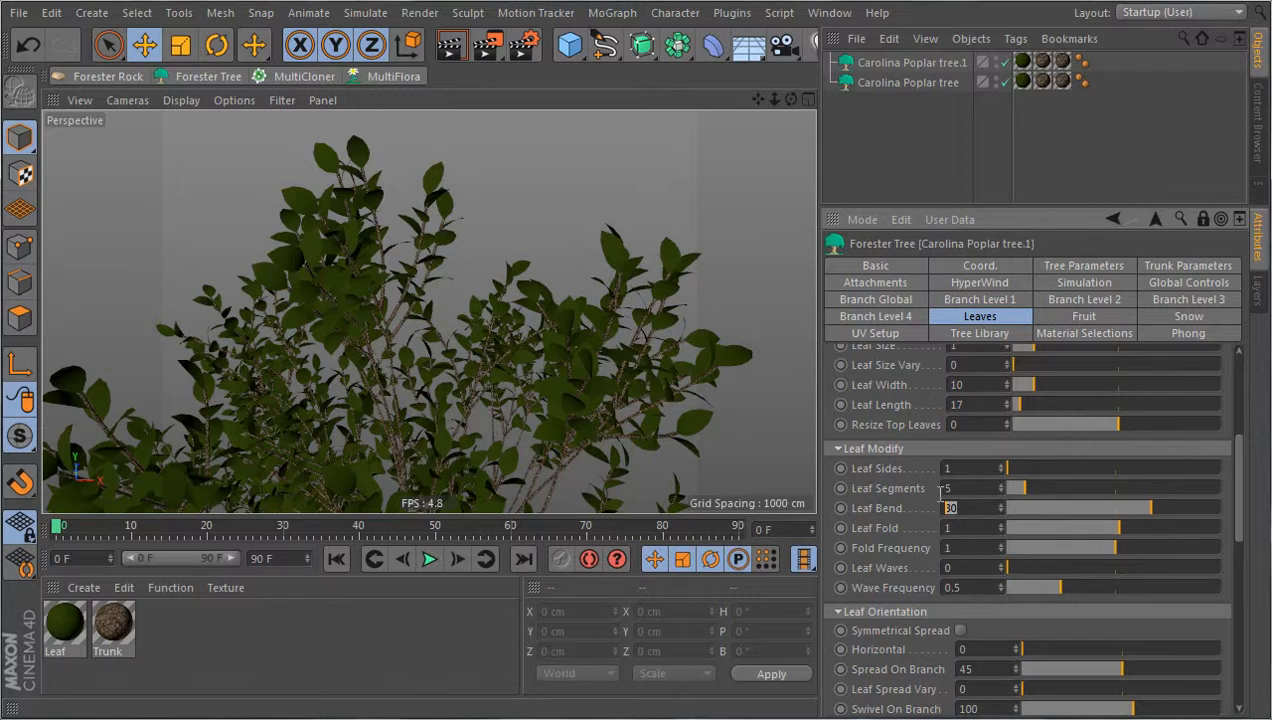
text(15)
key(Return)
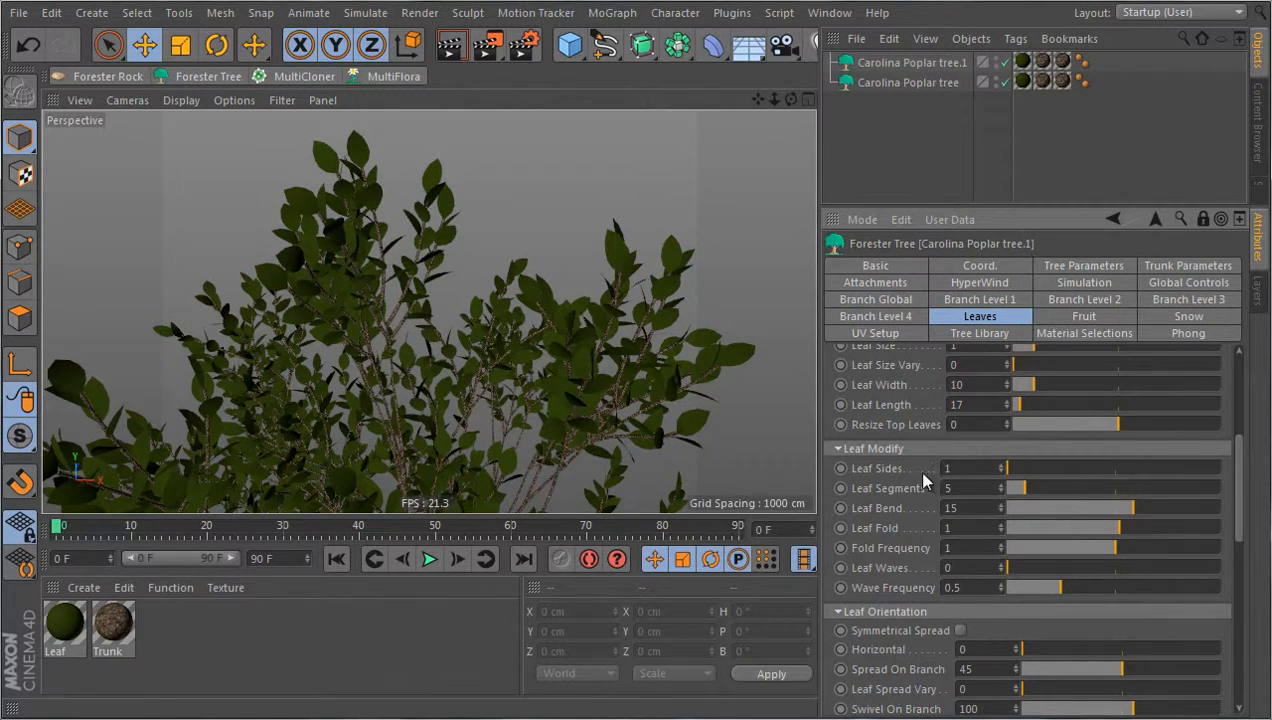
scroll(537, 247, down, 10)
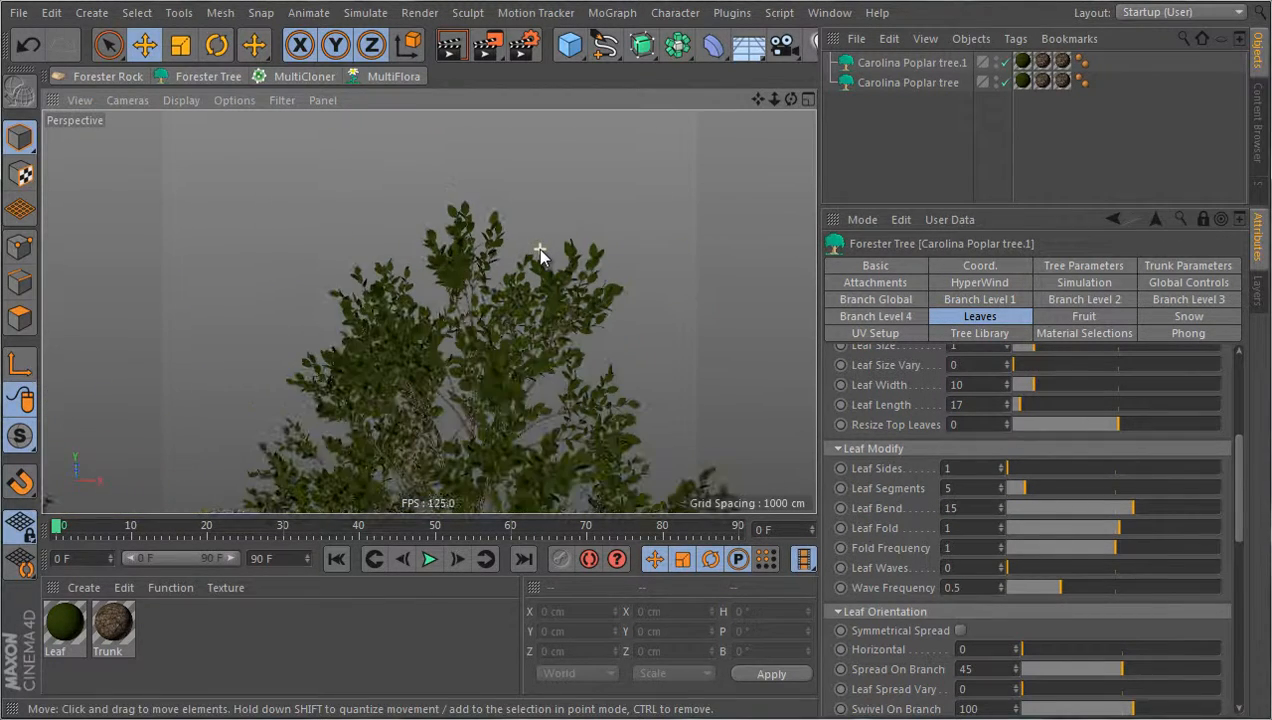
scroll(538, 307, up, 10)
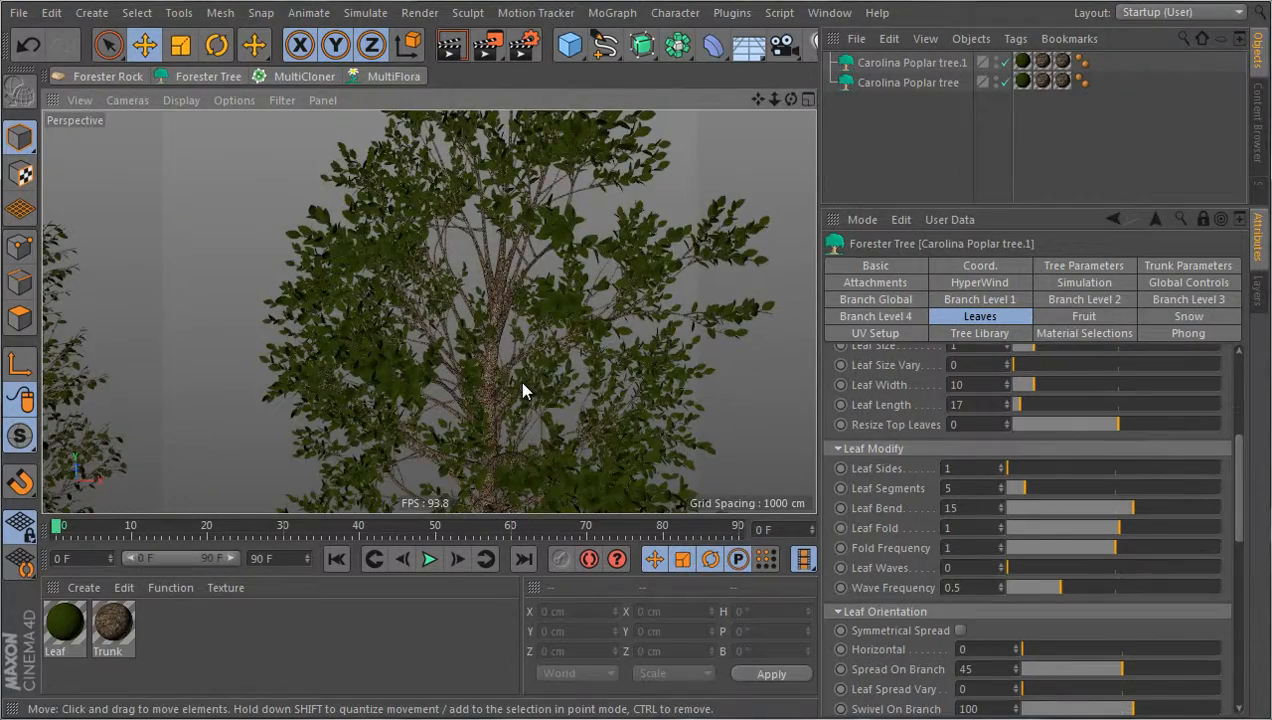
mouse_move(575, 296)
alt+mouse_down()
mouse_move(601, 319)
mouse_move(574, 301)
alt+mouse_up()
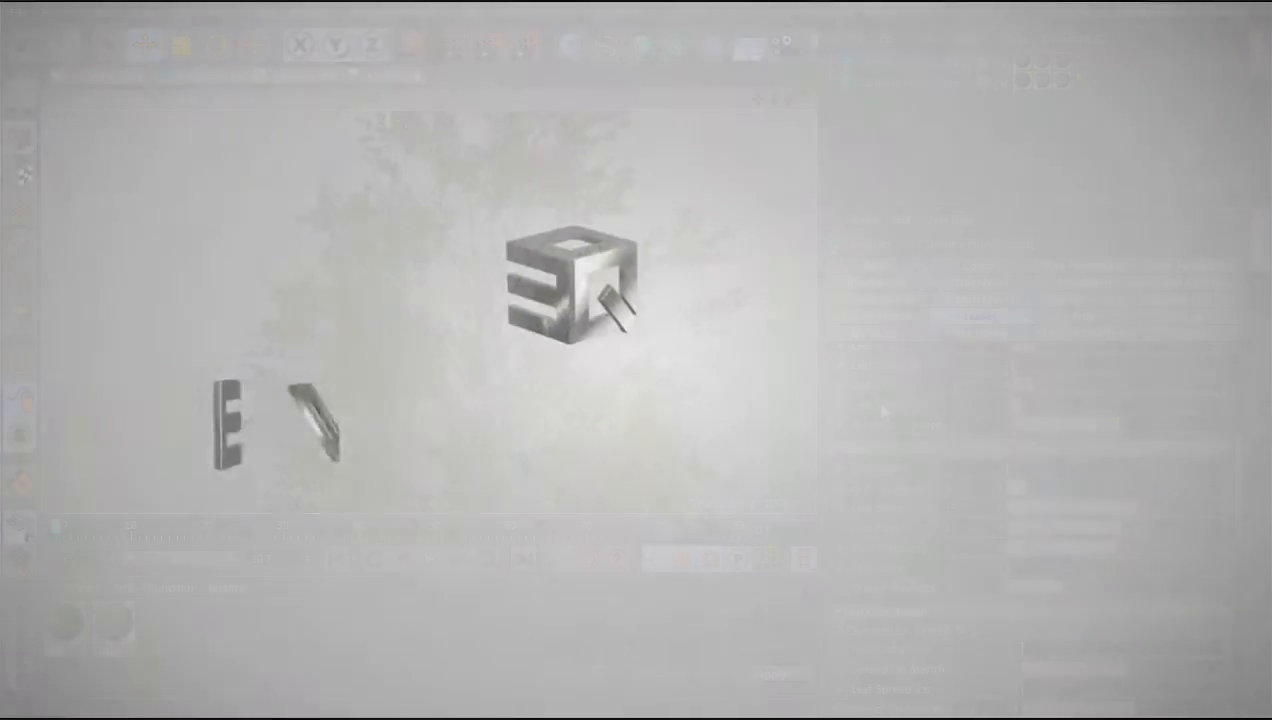